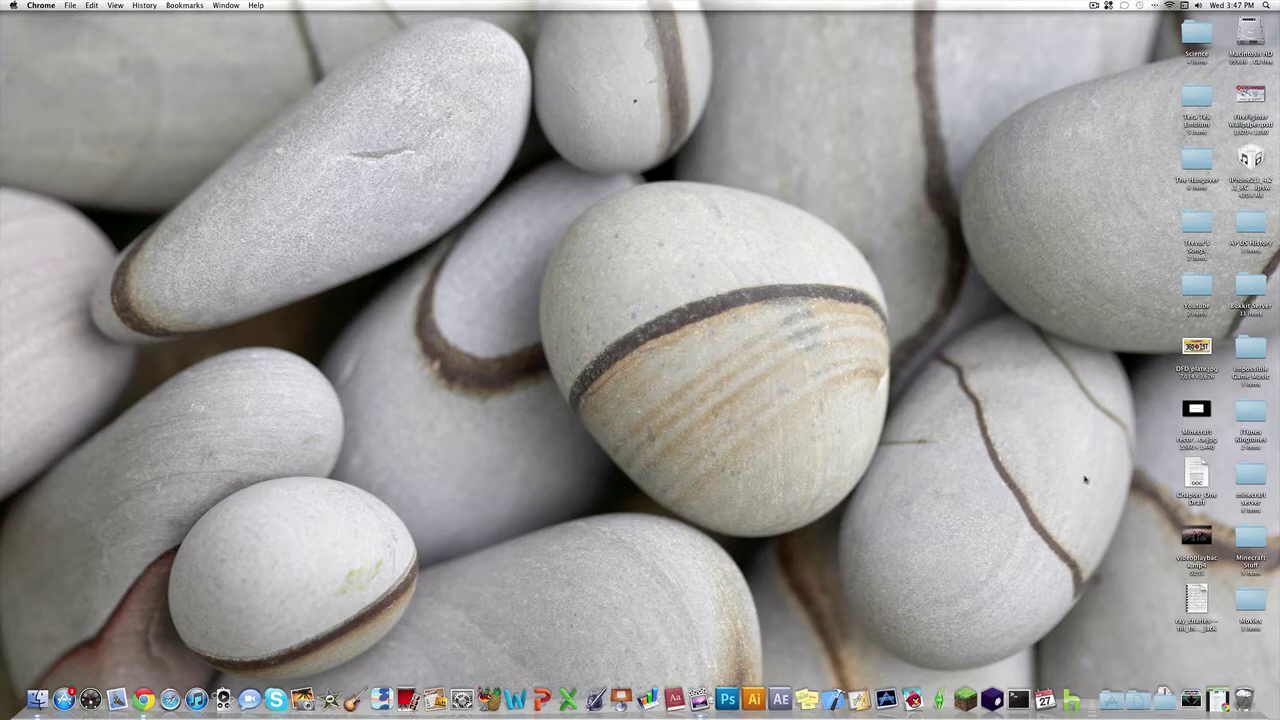
Restore the minimized browser window showing the Single Player Commands forum thread, reposition it and widen it.
{"action": "left_click", "coordinate": [1191, 699]}
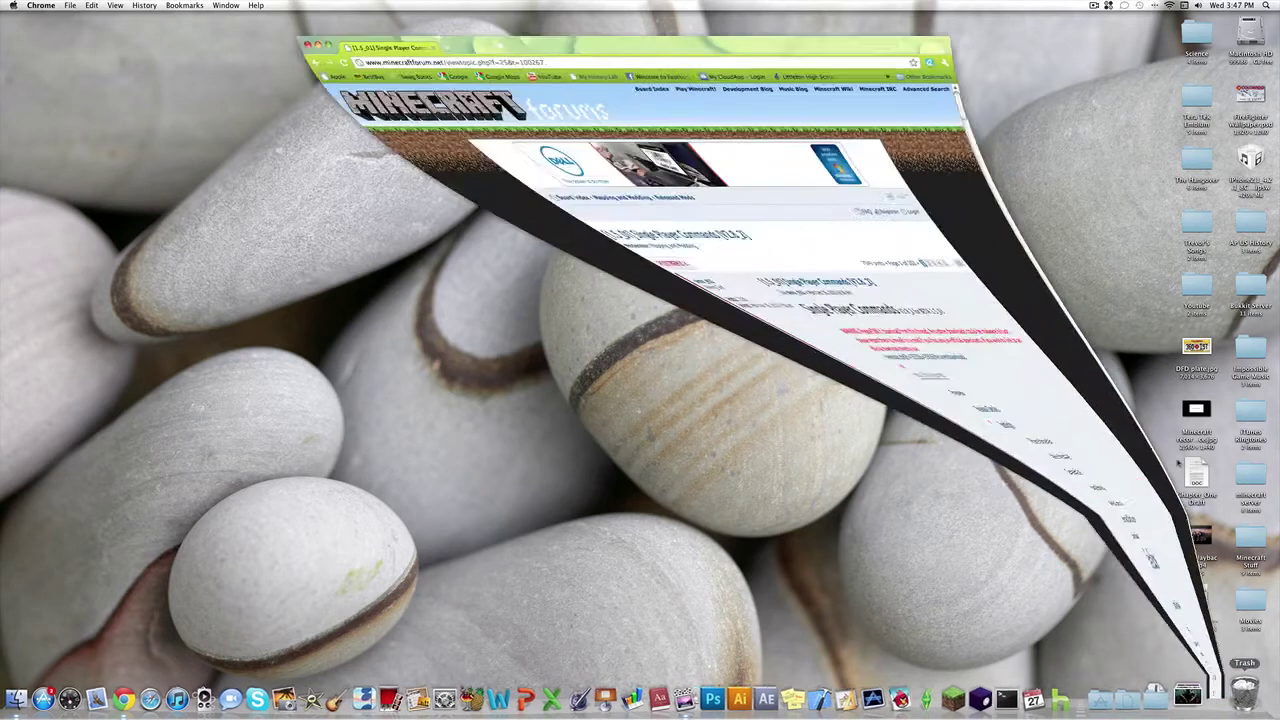
{"action": "left_click_drag", "start_coordinate": [587, 43], "coordinate": [493, 18]}
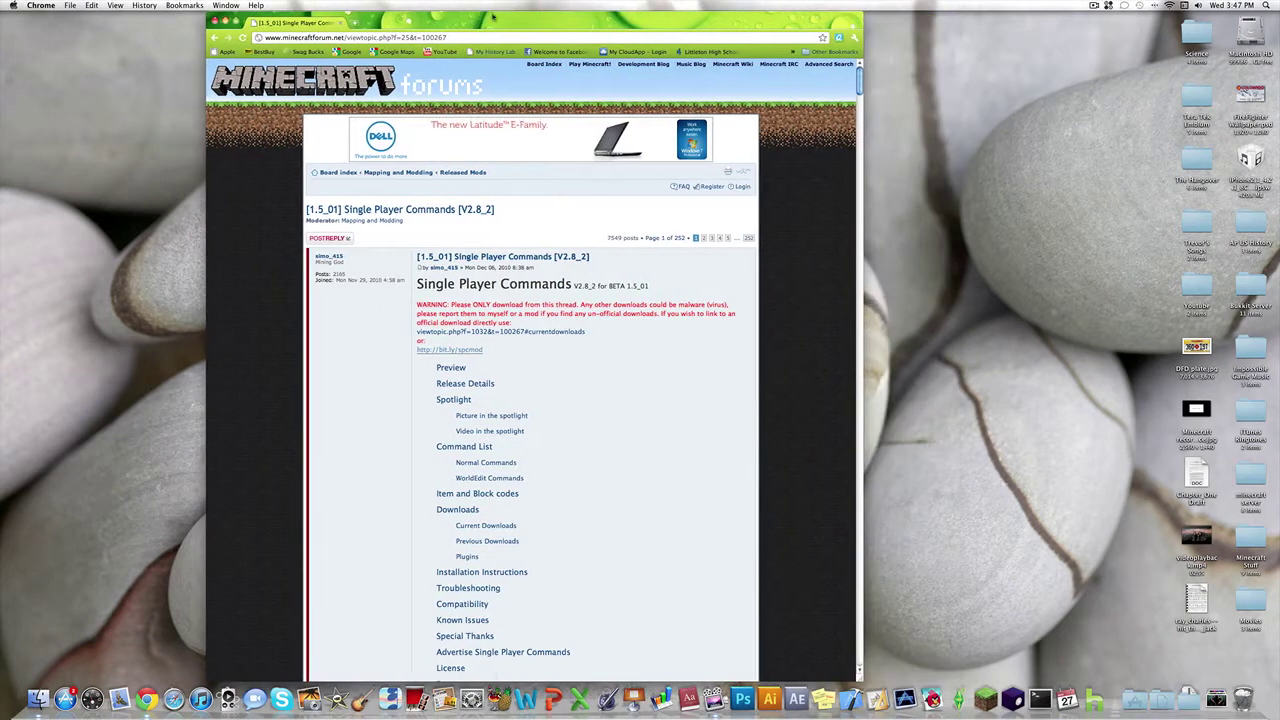
{"action": "left_click_drag", "start_coordinate": [860, 678], "coordinate": [966, 676]}
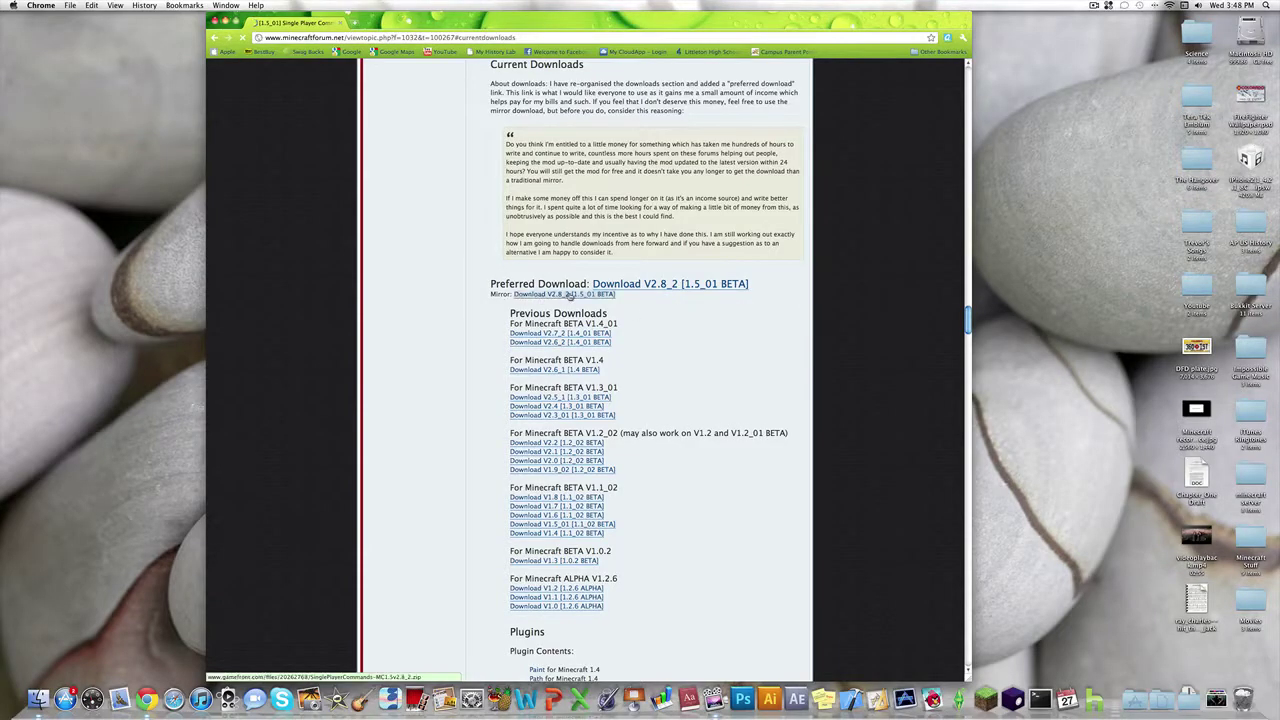
Download SinglePlayerCommands-MC1.5v2.8_2.zip through the mirror link for V2.8_2 [1.5_01 BETA], and put the browser window away.
{"action": "left_click", "coordinate": [572, 296]}
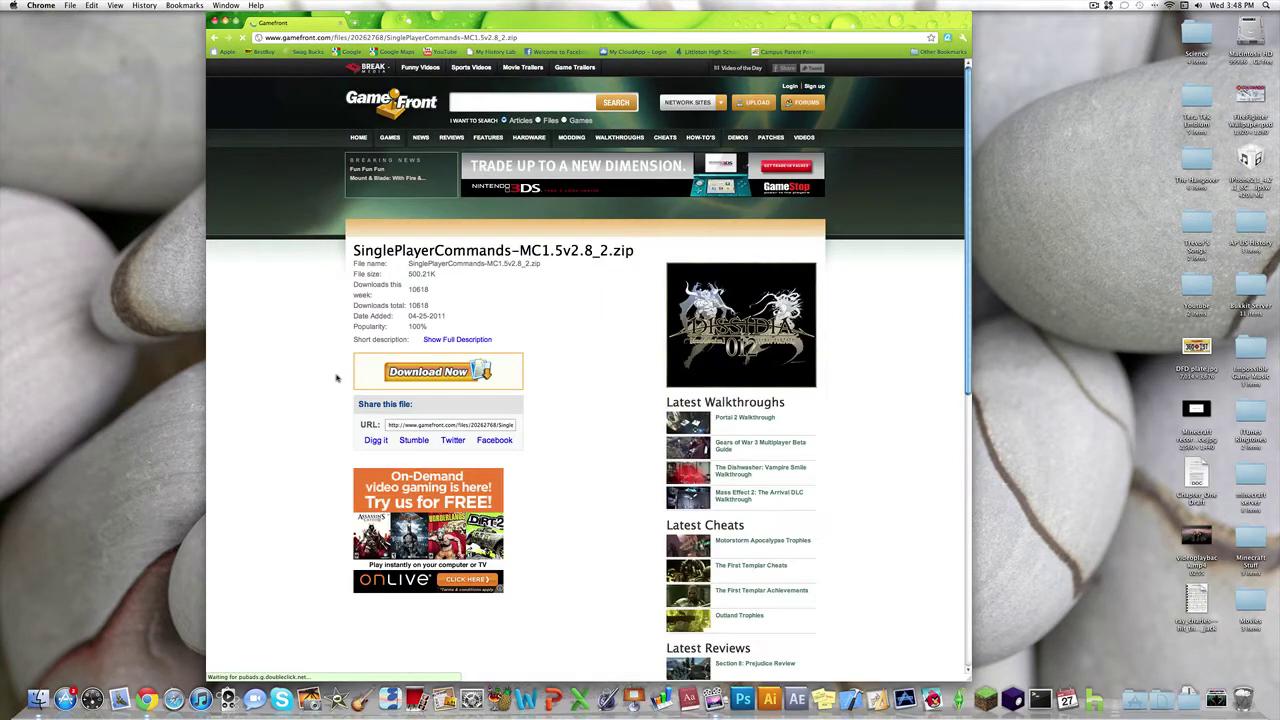
{"action": "left_click", "coordinate": [441, 373]}
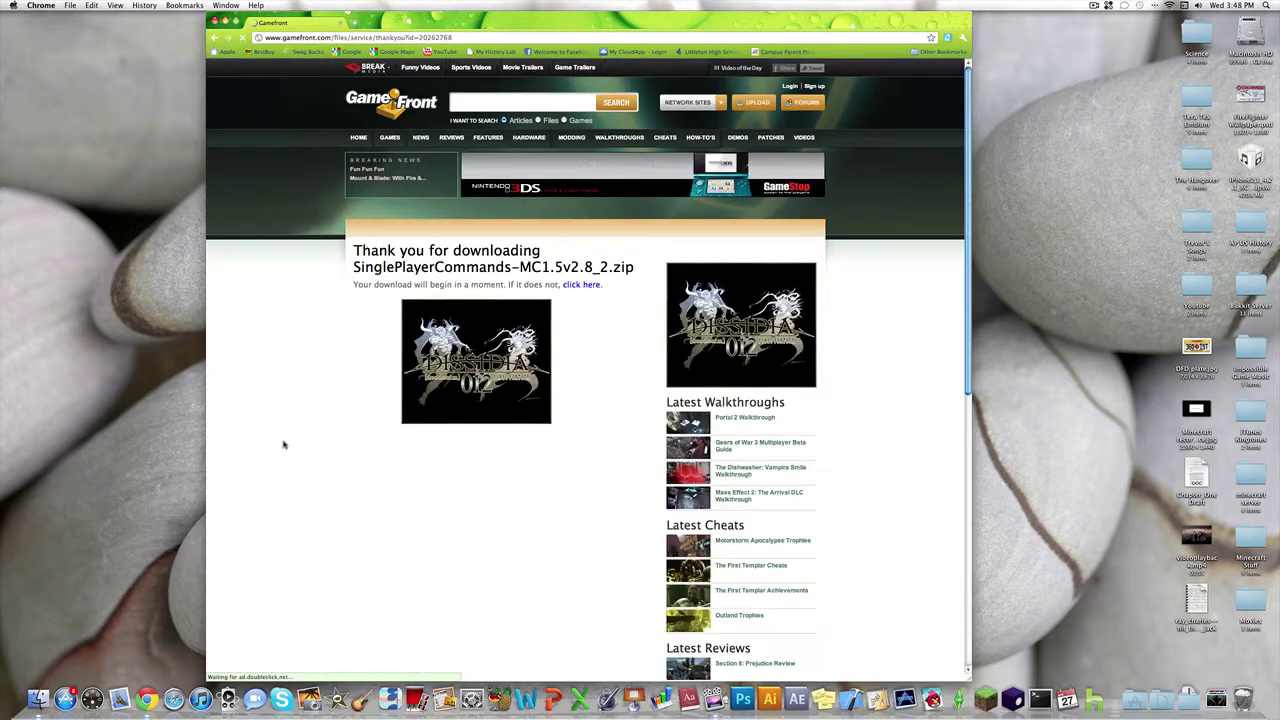
{"action": "left_click", "coordinate": [580, 286]}
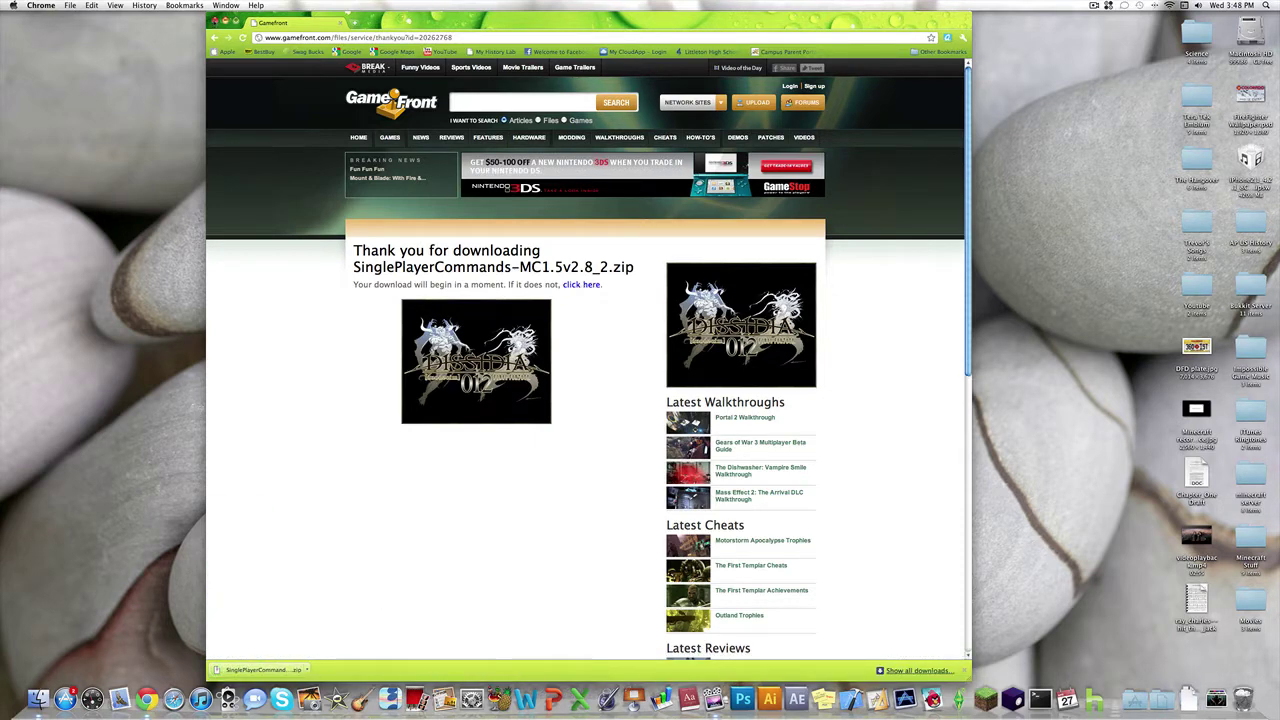
{"action": "left_click", "coordinate": [215, 21]}
Move the downloaded SinglePlayerCommands zip from the Downloads folder to the desktop and extract it there.
{"action": "left_click", "coordinate": [1188, 697]}
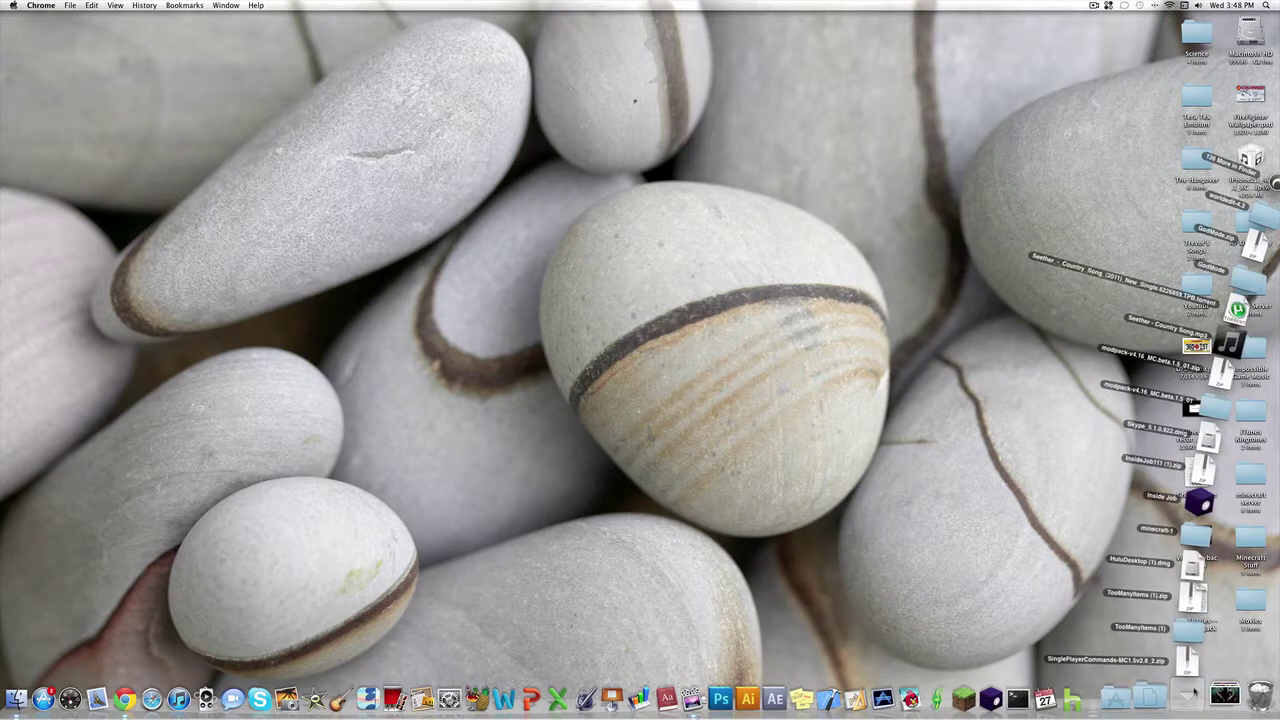
{"action": "left_click_drag", "start_coordinate": [1188, 662], "coordinate": [499, 80]}
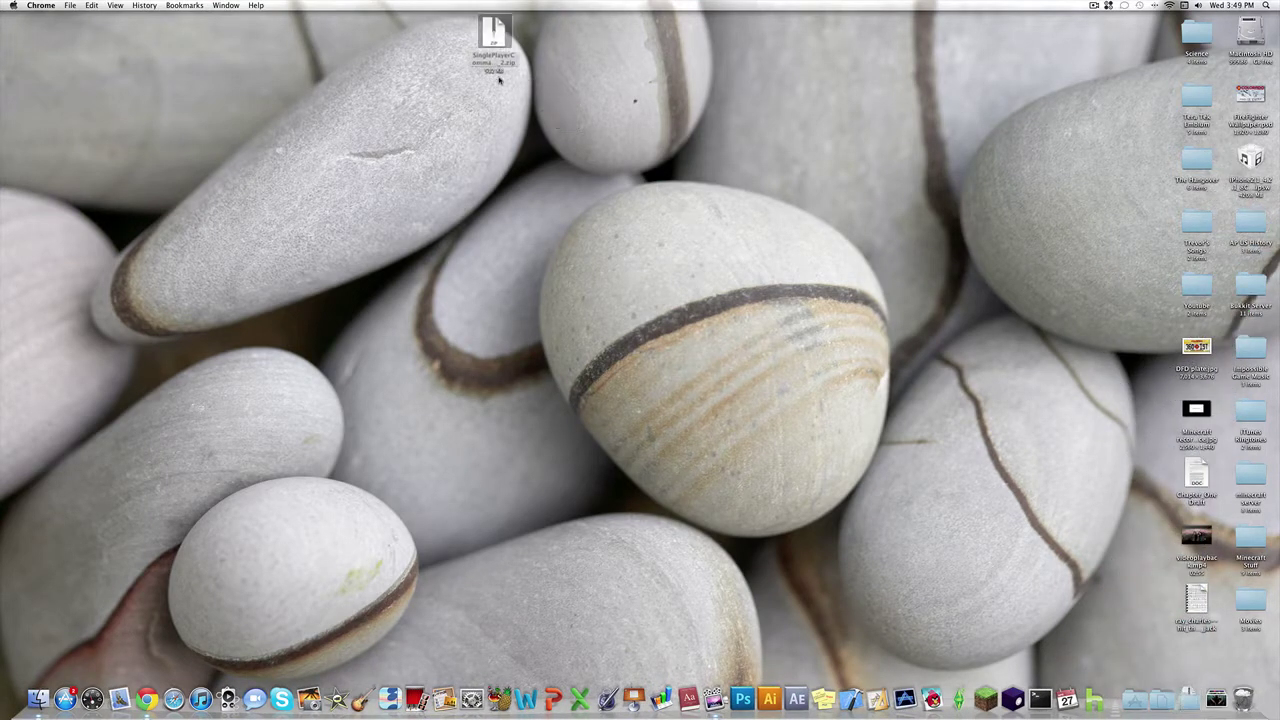
{"action": "left_click_drag", "start_coordinate": [492, 30], "coordinate": [560, 98]}
{"action": "double_click", "coordinate": [494, 100]}
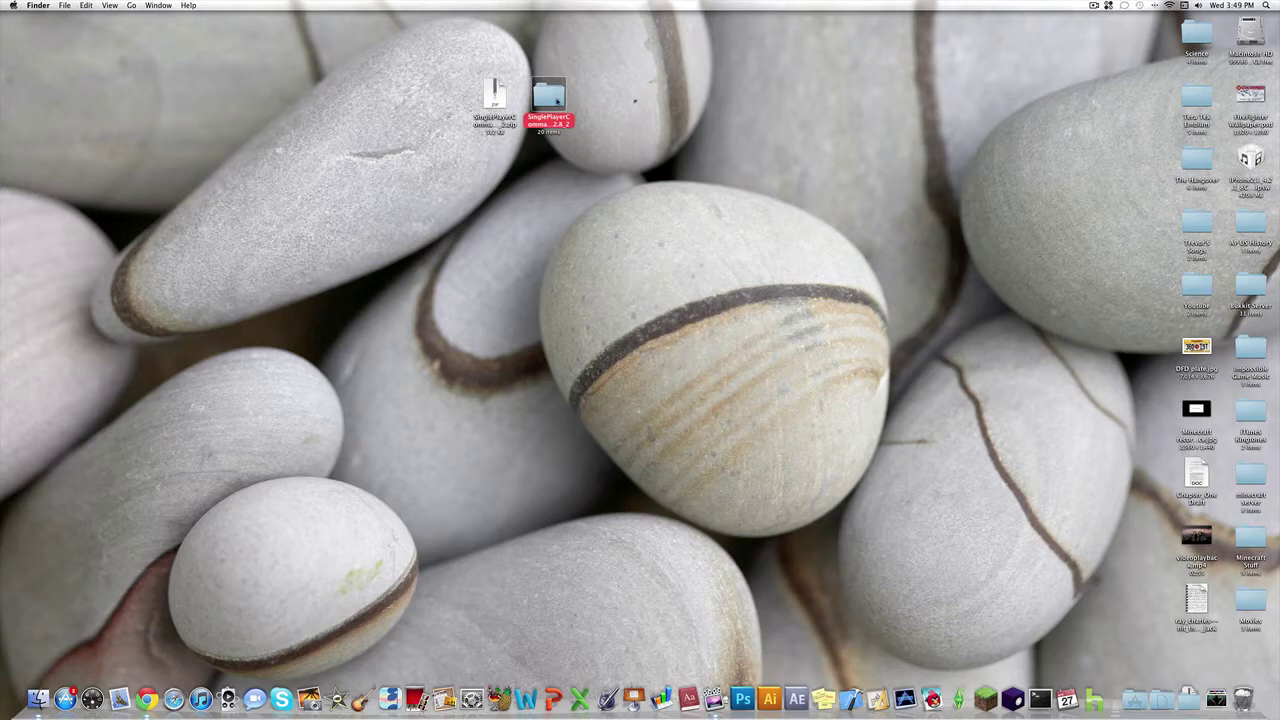
Open the extracted SinglePlayerCommands folder, place its window near the middle of the desktop and look through its files.
{"action": "double_click", "coordinate": [551, 97]}
{"action": "left_click_drag", "start_coordinate": [660, 133], "coordinate": [875, 166]}
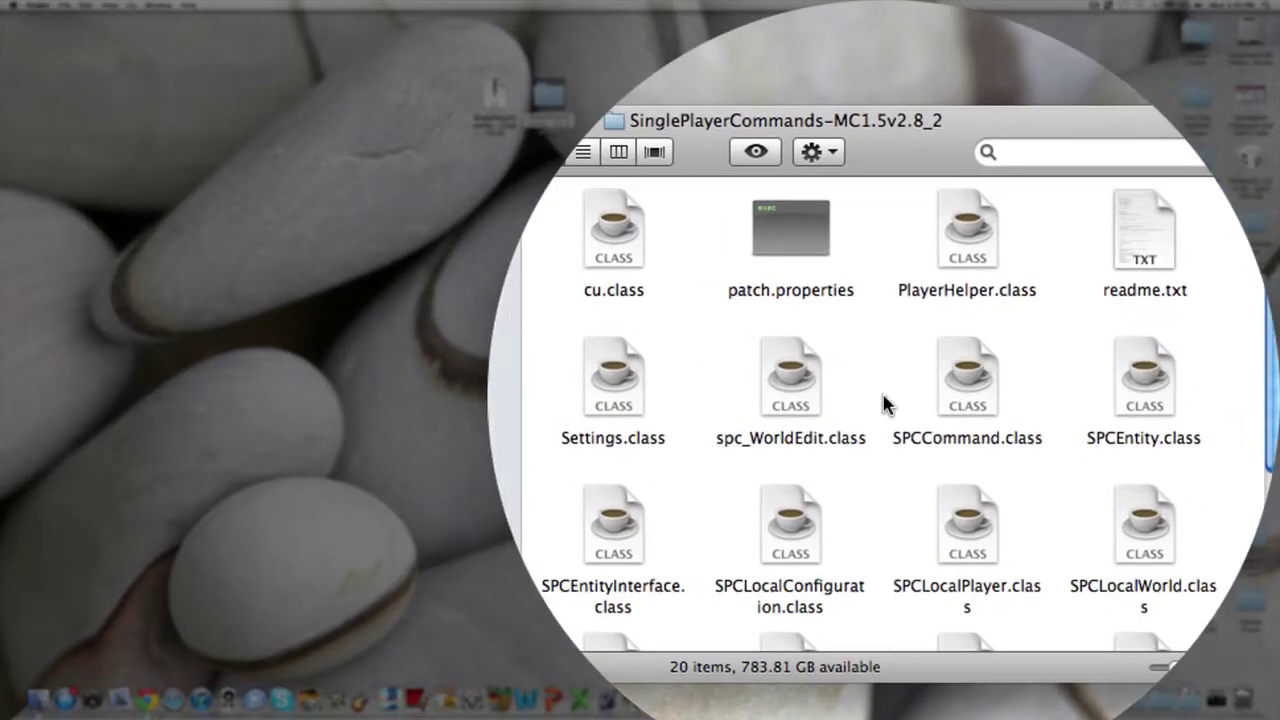
{"action": "scroll", "coordinate": [883, 403], "scroll_direction": "down", "scroll_amount": 3}
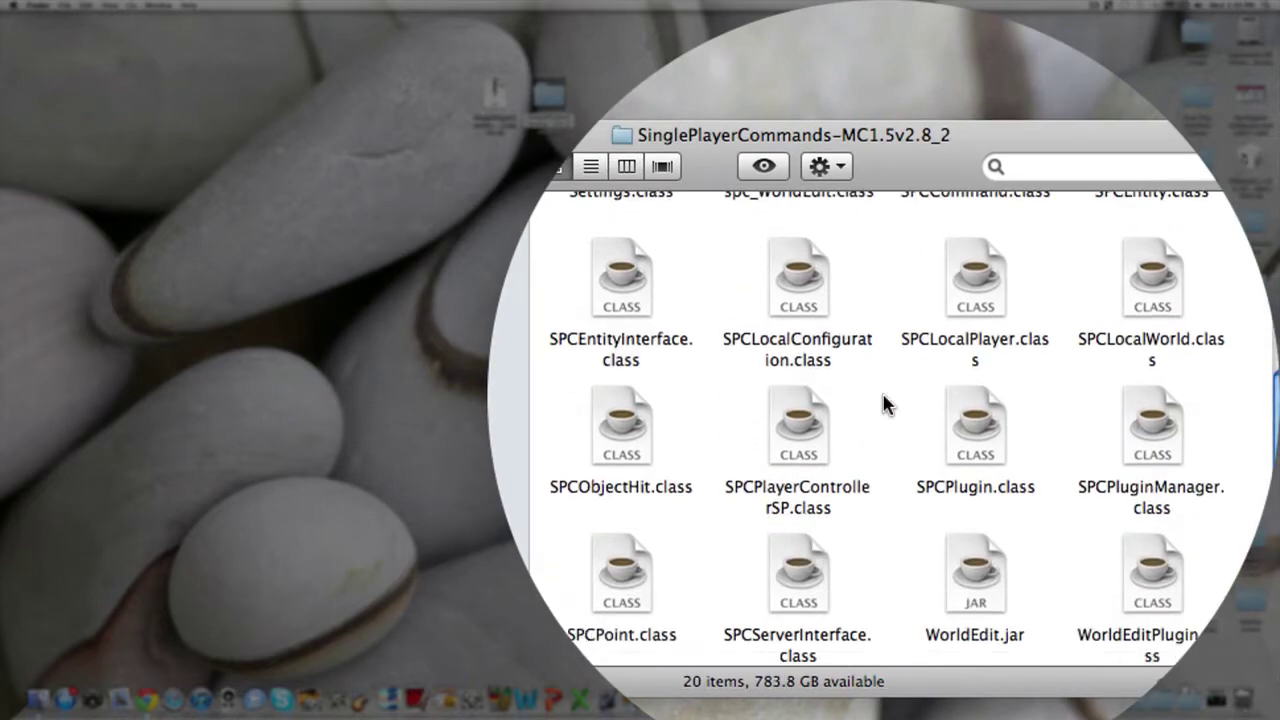
{"action": "scroll", "coordinate": [883, 403], "scroll_direction": "up", "scroll_amount": 3}
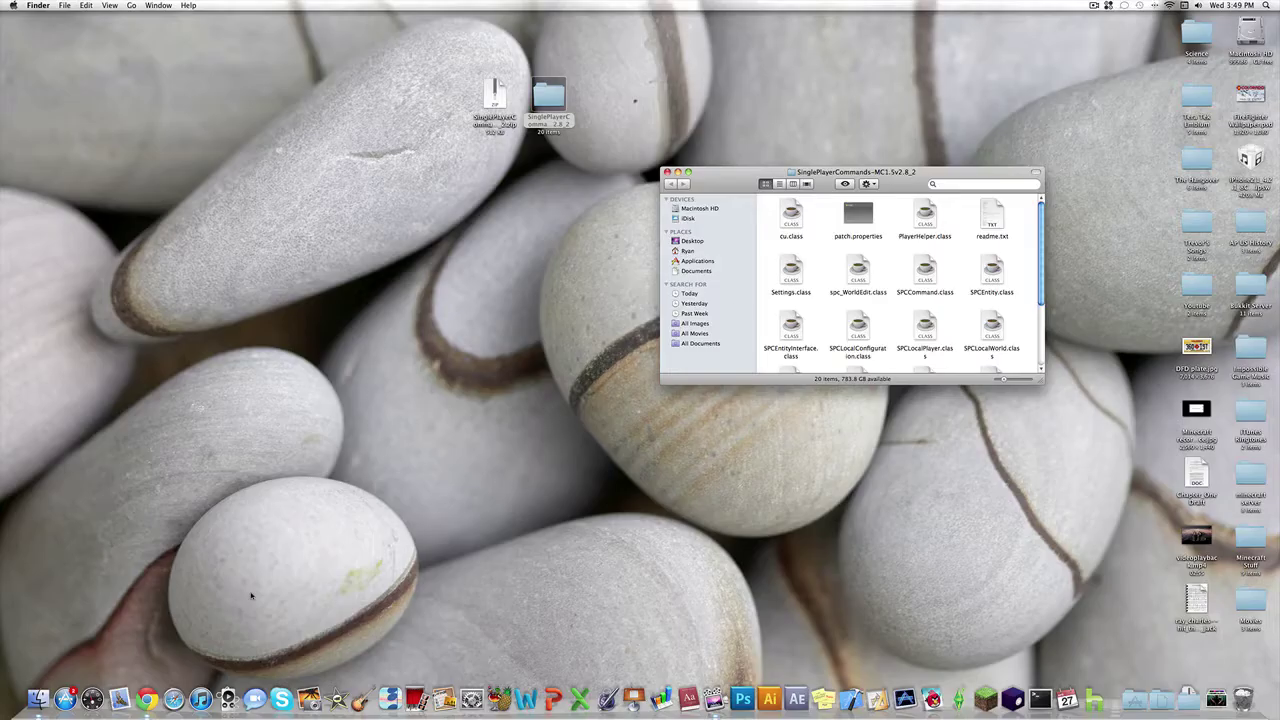
{"action": "left_click", "coordinate": [251, 596]}
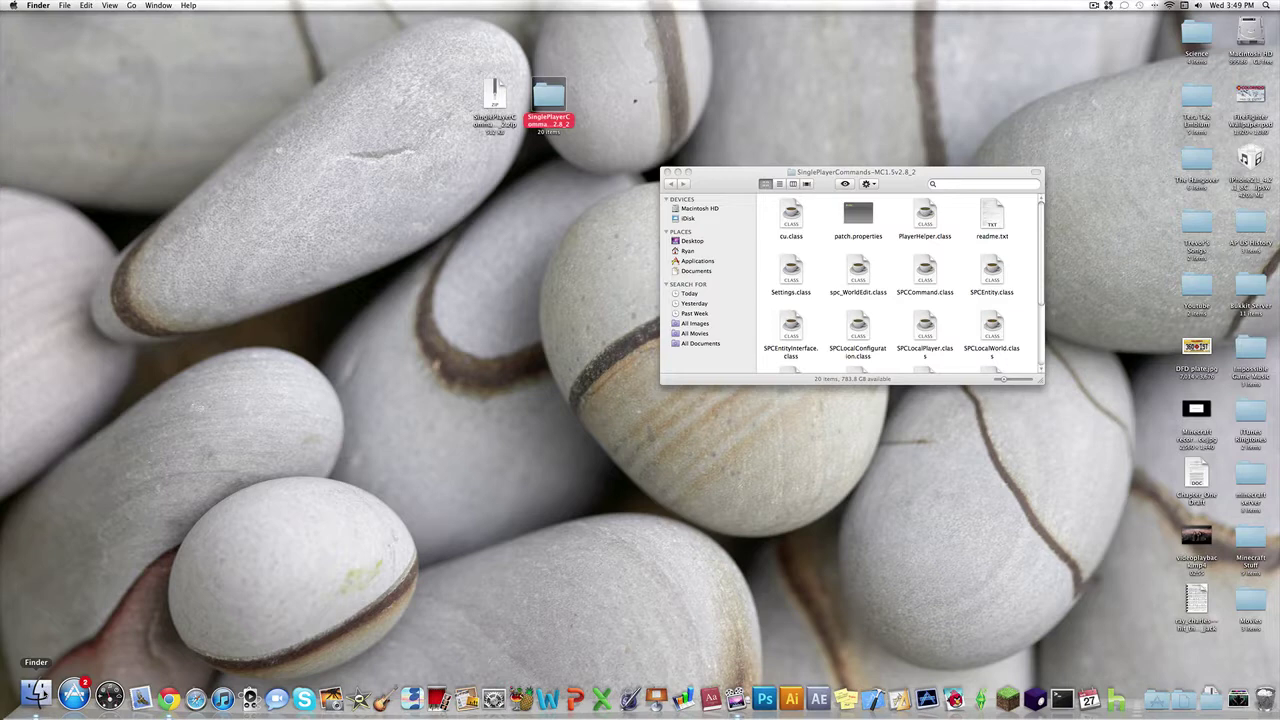
Open a second Finder window beside the mod folder and go to Library/Application Support/minecraft/bin in the home folder.
{"action": "right_click", "coordinate": [38, 688]}
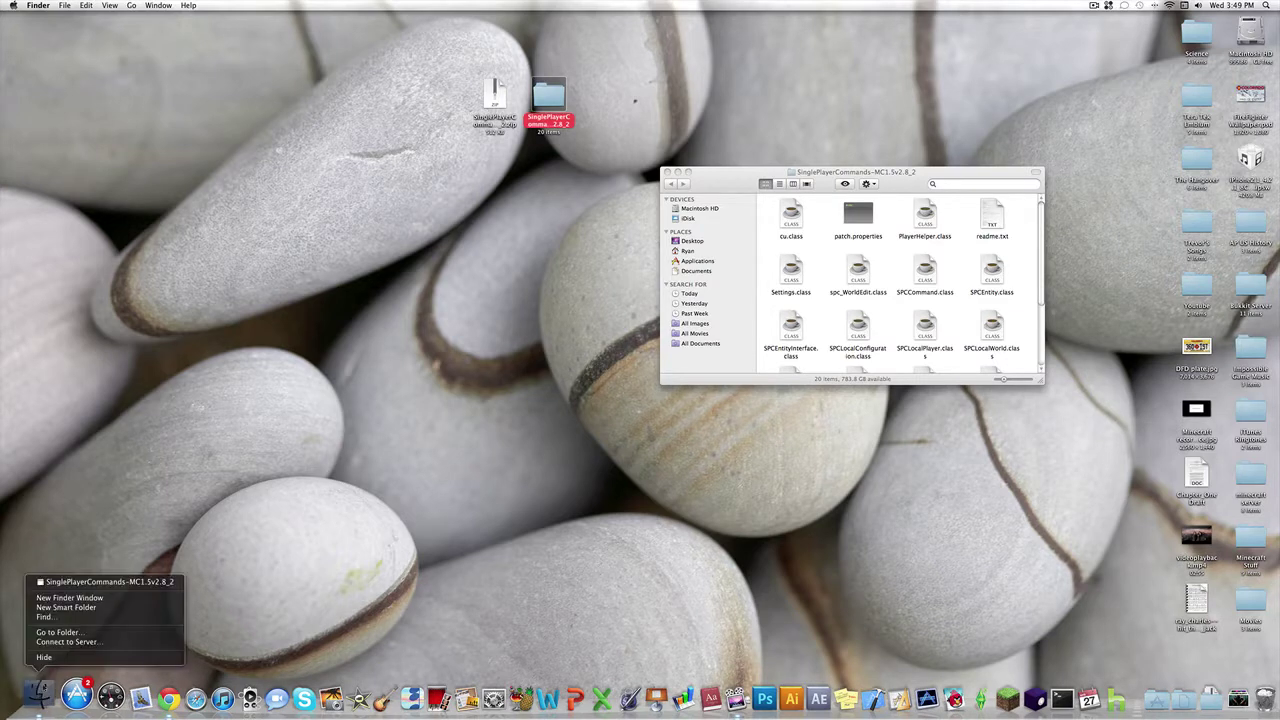
{"action": "left_click", "coordinate": [88, 600]}
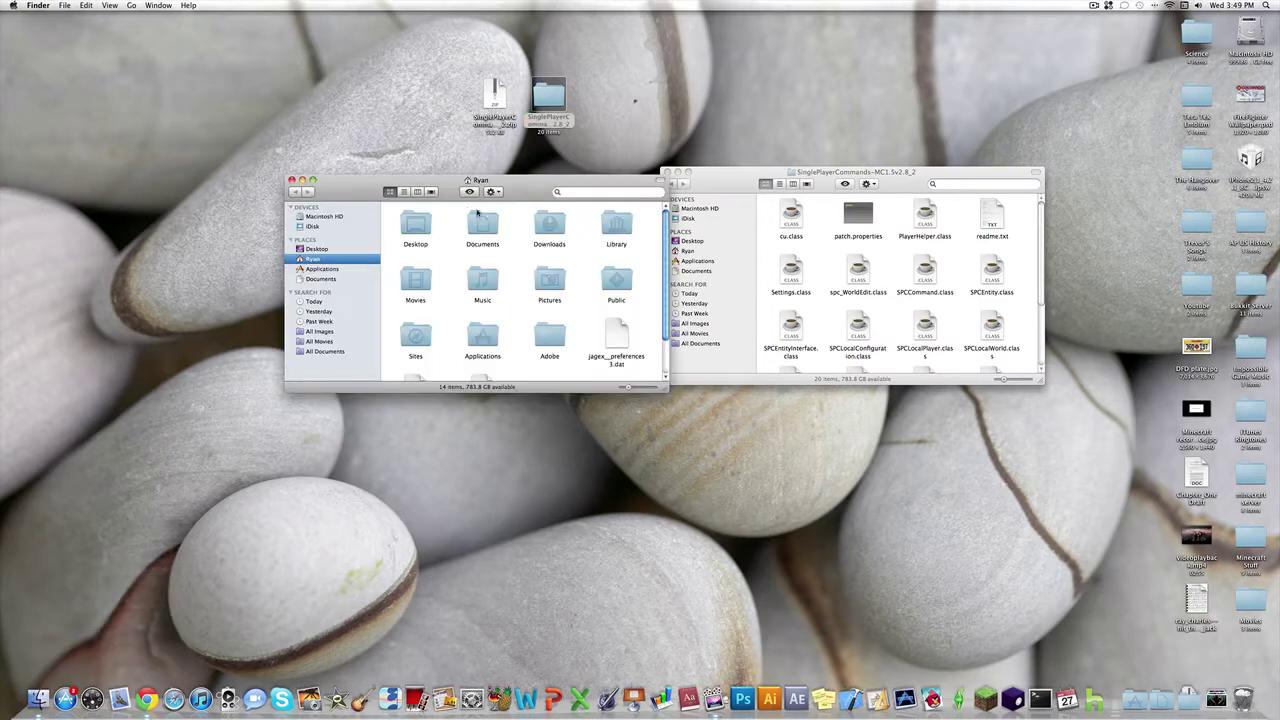
{"action": "left_click_drag", "start_coordinate": [522, 189], "coordinate": [508, 181]}
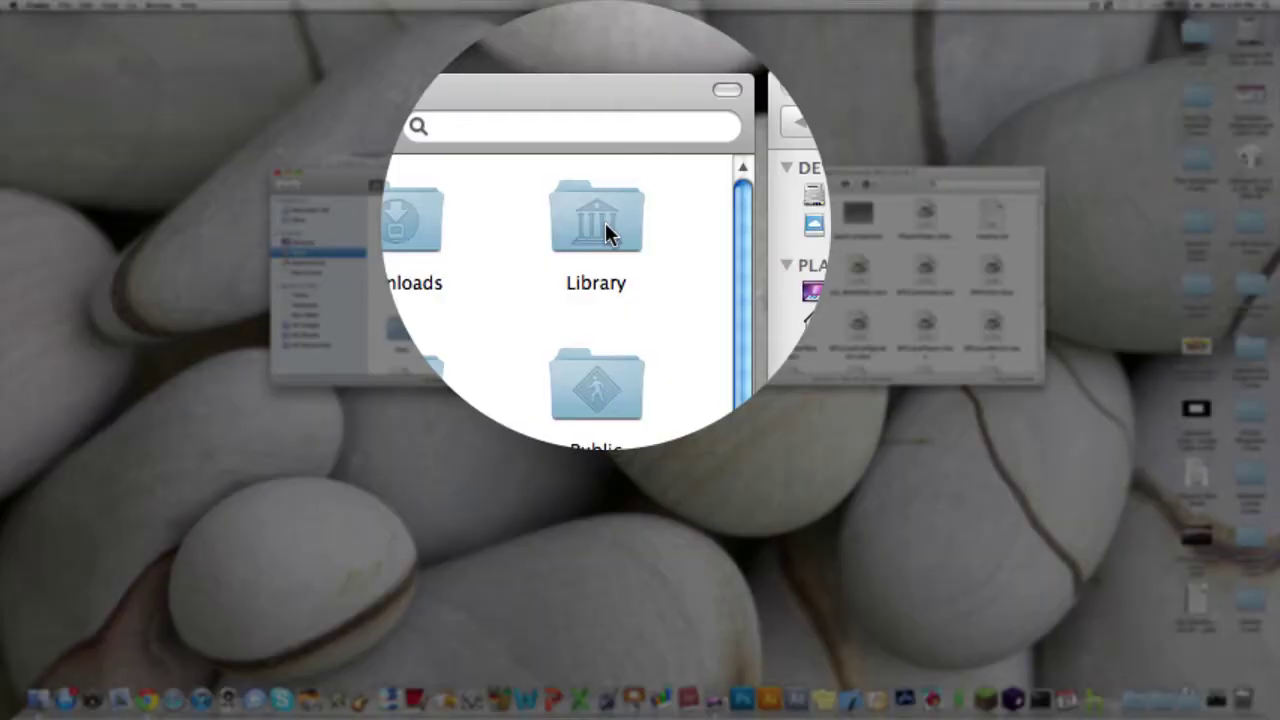
{"action": "double_click", "coordinate": [605, 222]}
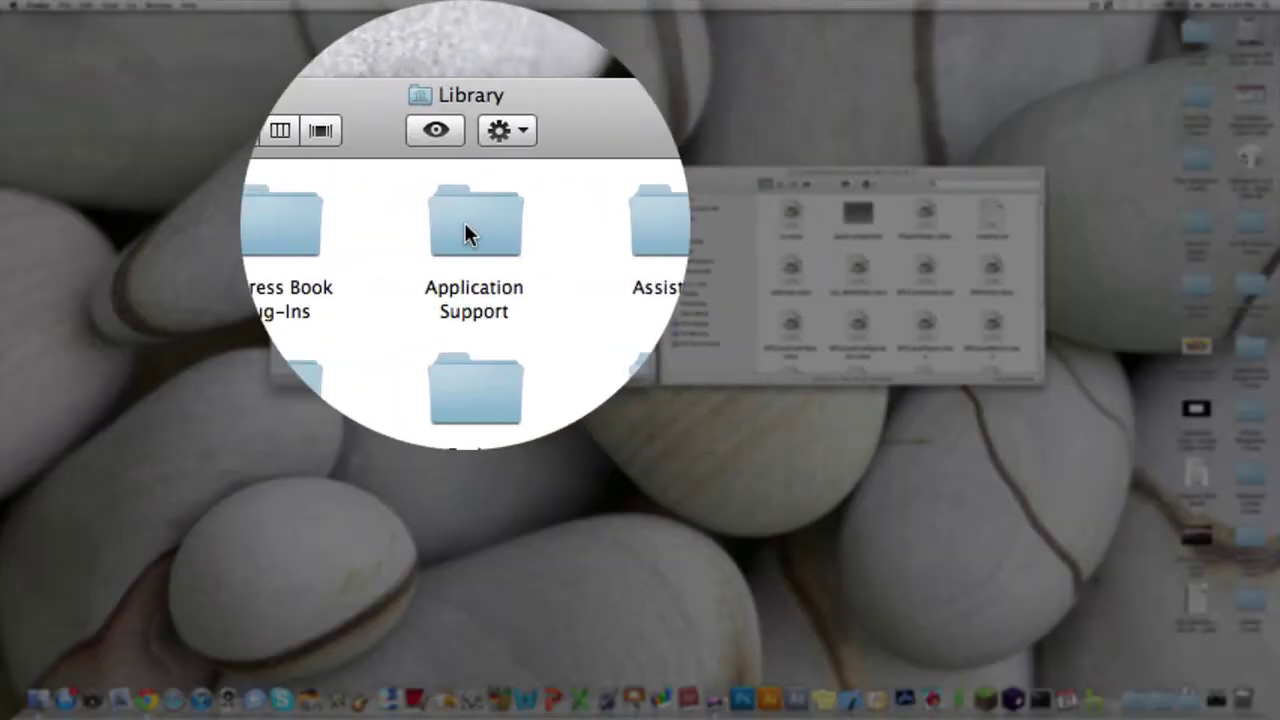
{"action": "double_click", "coordinate": [464, 222]}
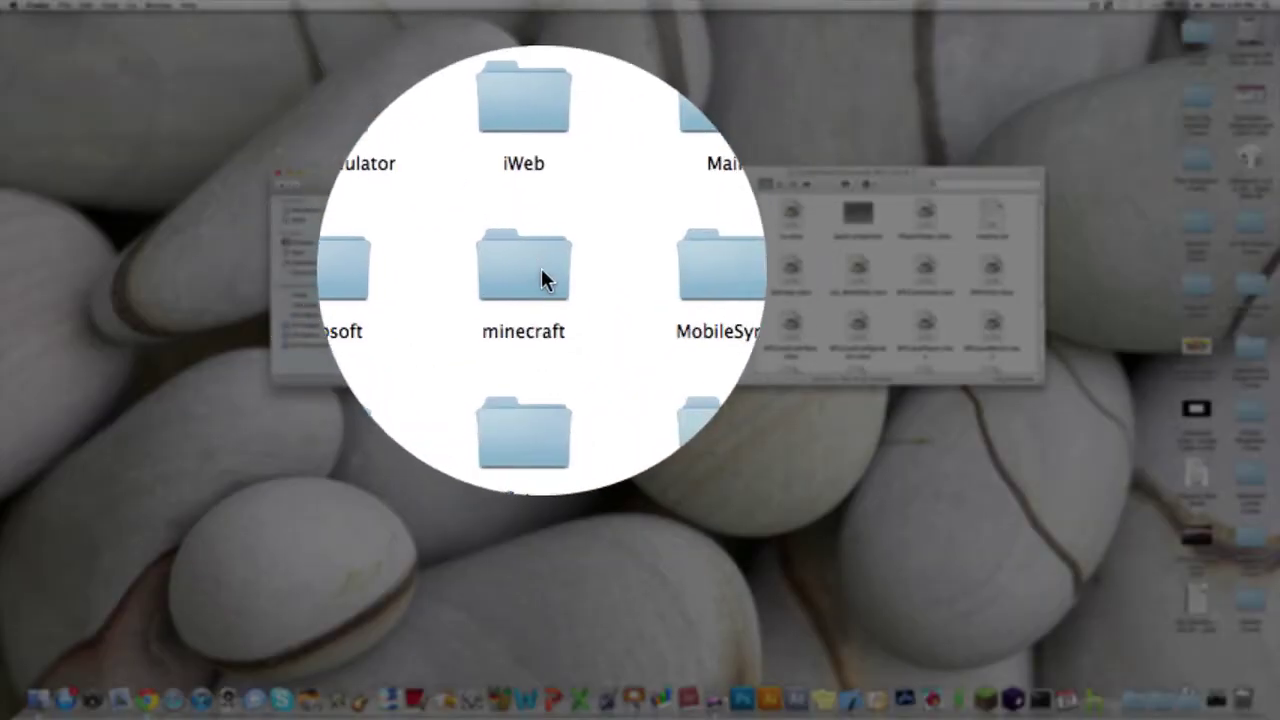
{"action": "double_click", "coordinate": [535, 270]}
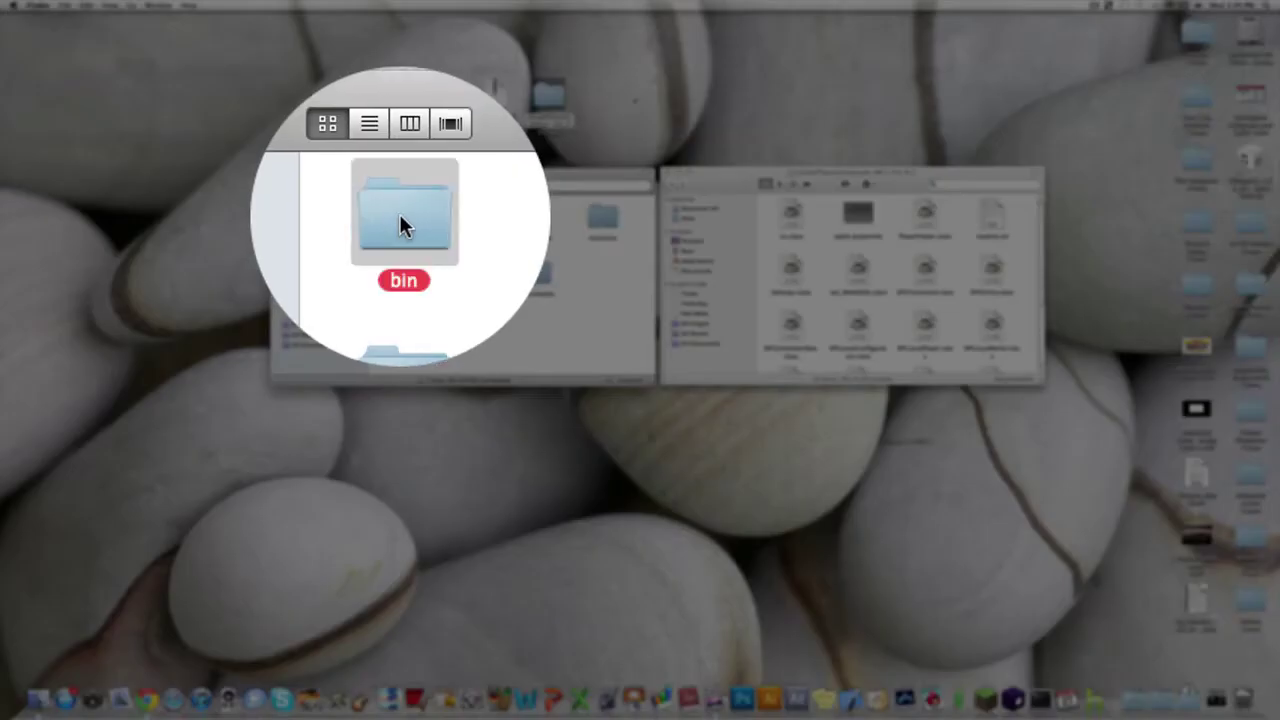
{"action": "double_click", "coordinate": [400, 218]}
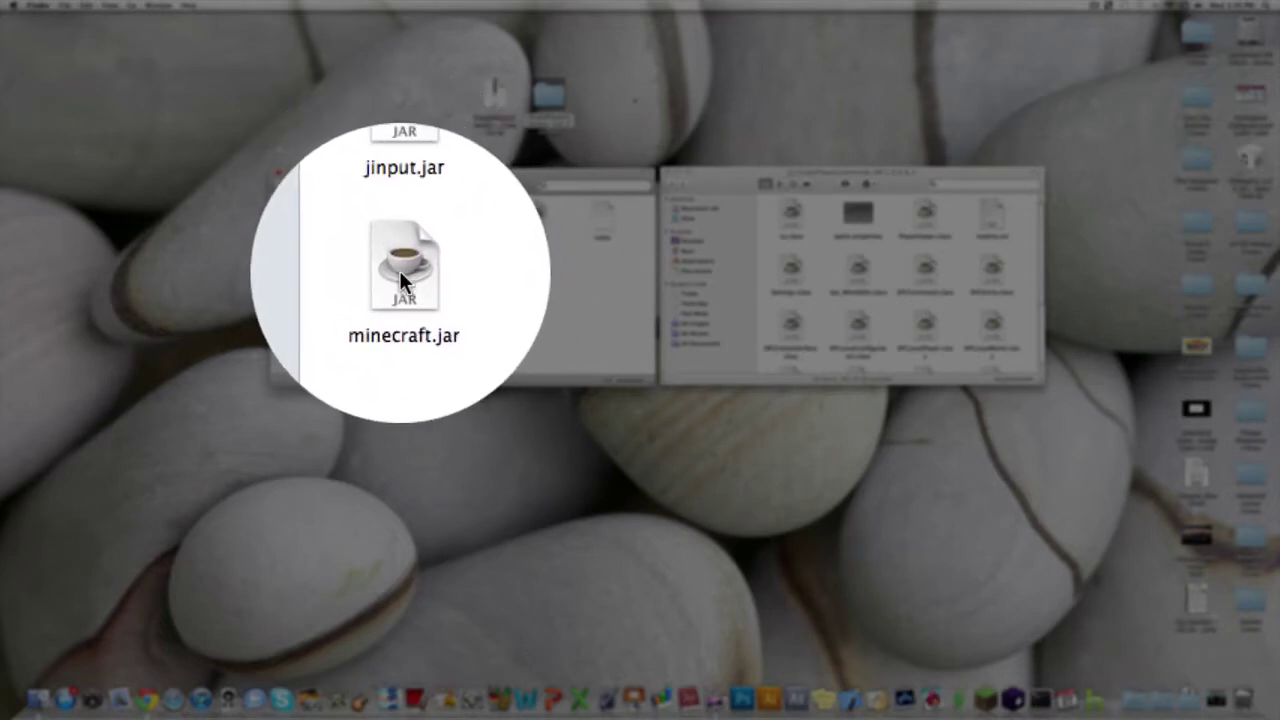
Extract minecraft.jar in the bin folder with Archive Utility.
{"action": "right_click", "coordinate": [400, 272]}
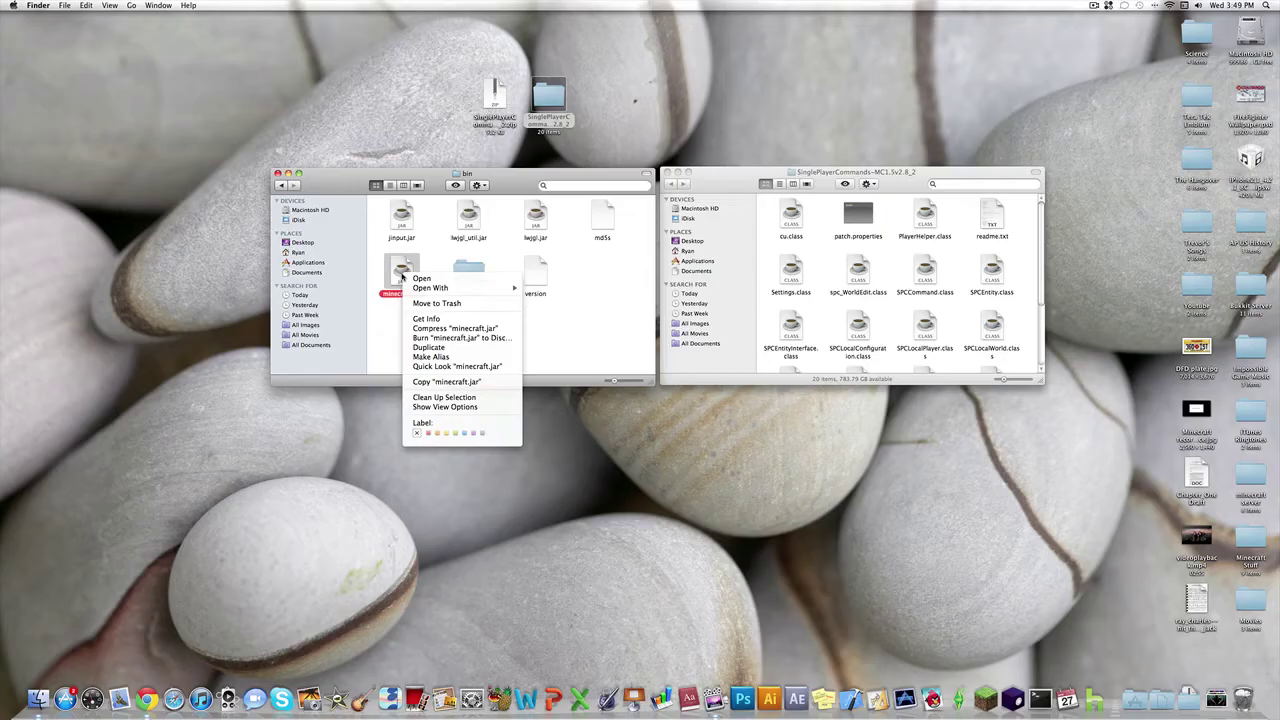
{"action": "mouse_move", "coordinate": [445, 292]}
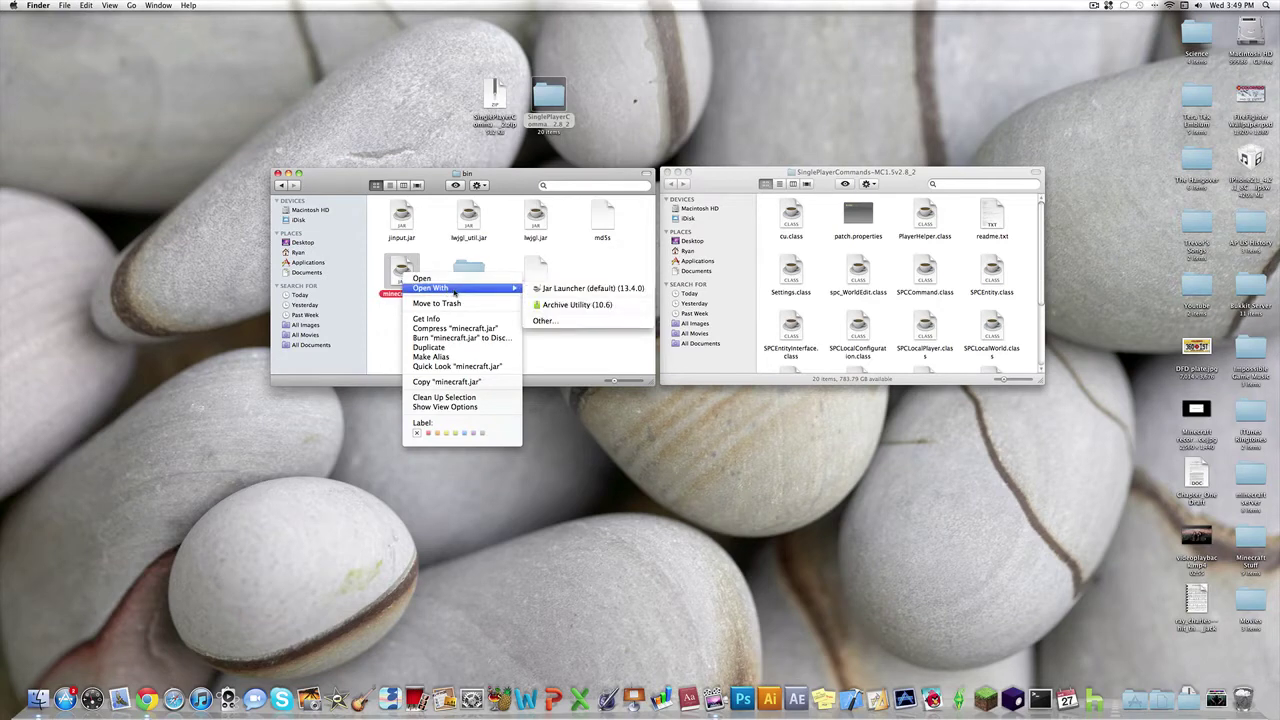
{"action": "left_click", "coordinate": [608, 311]}
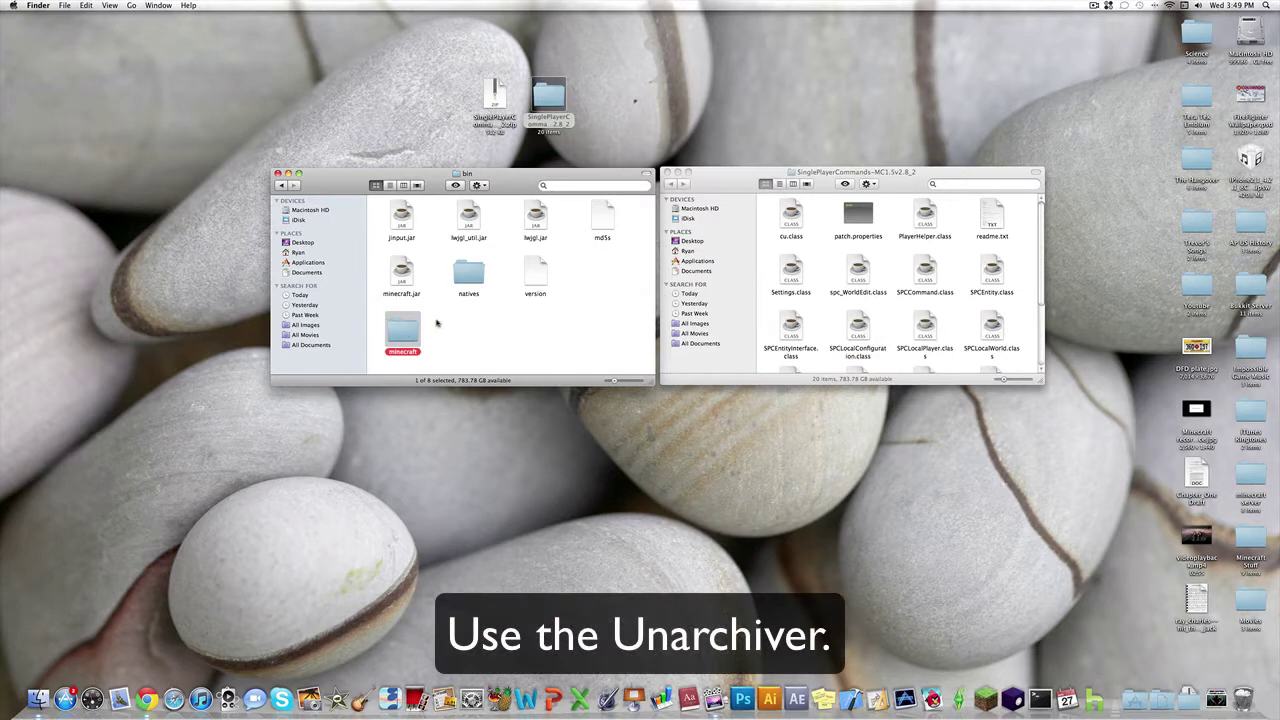
Move the original minecraft.jar file to the Trash and permanently empty the Trash.
{"action": "left_click", "coordinate": [402, 276]}
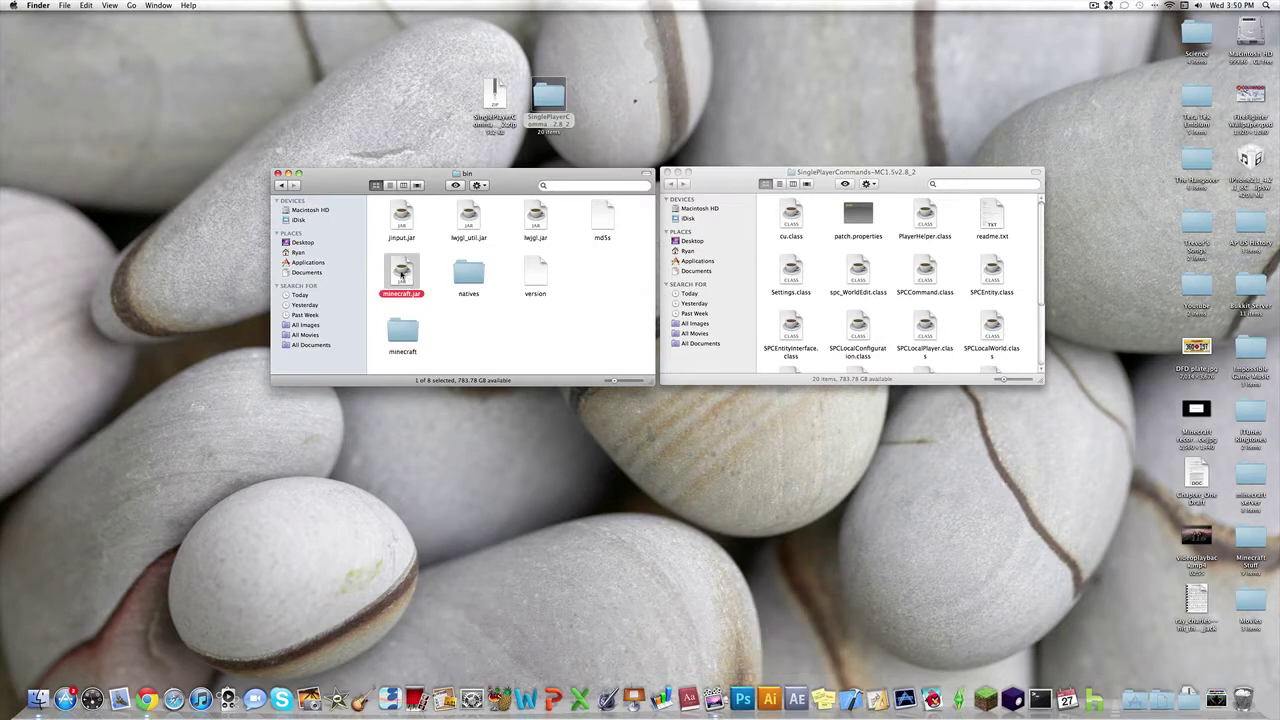
{"action": "left_click_drag", "start_coordinate": [402, 276], "coordinate": [1252, 697]}
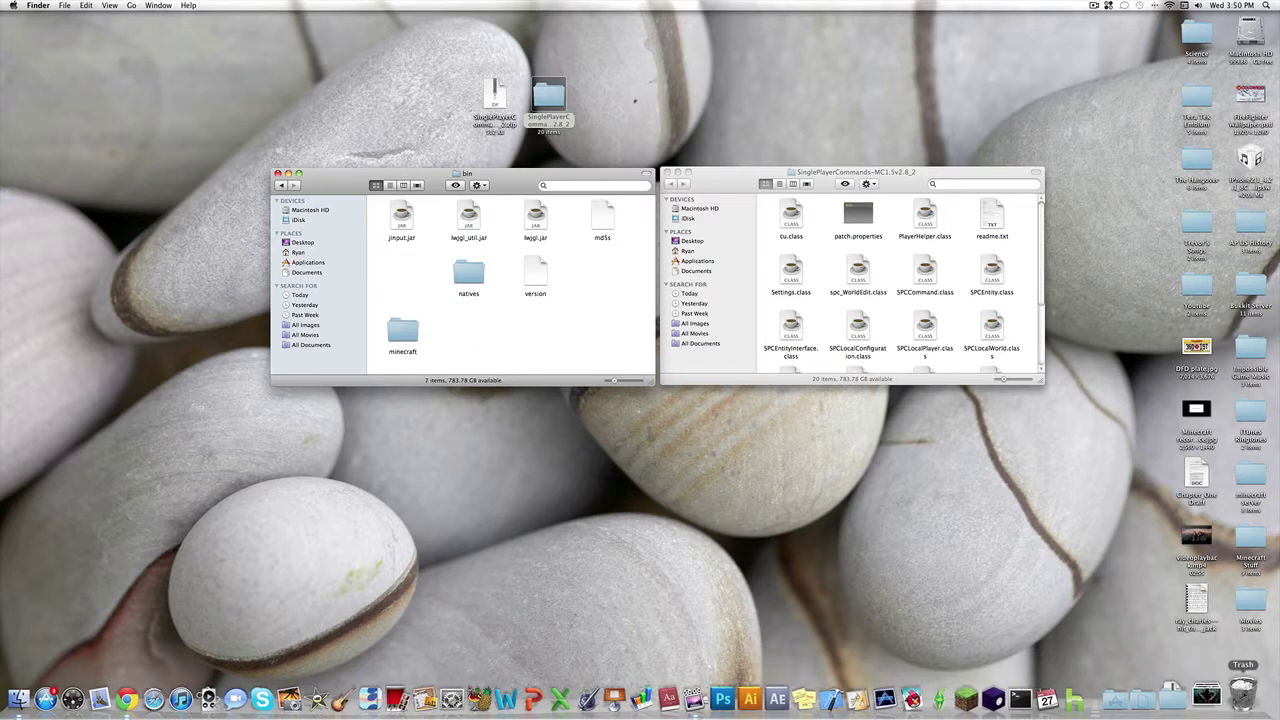
{"action": "left_click", "coordinate": [1252, 697]}
{"action": "left_click", "coordinate": [913, 418]}
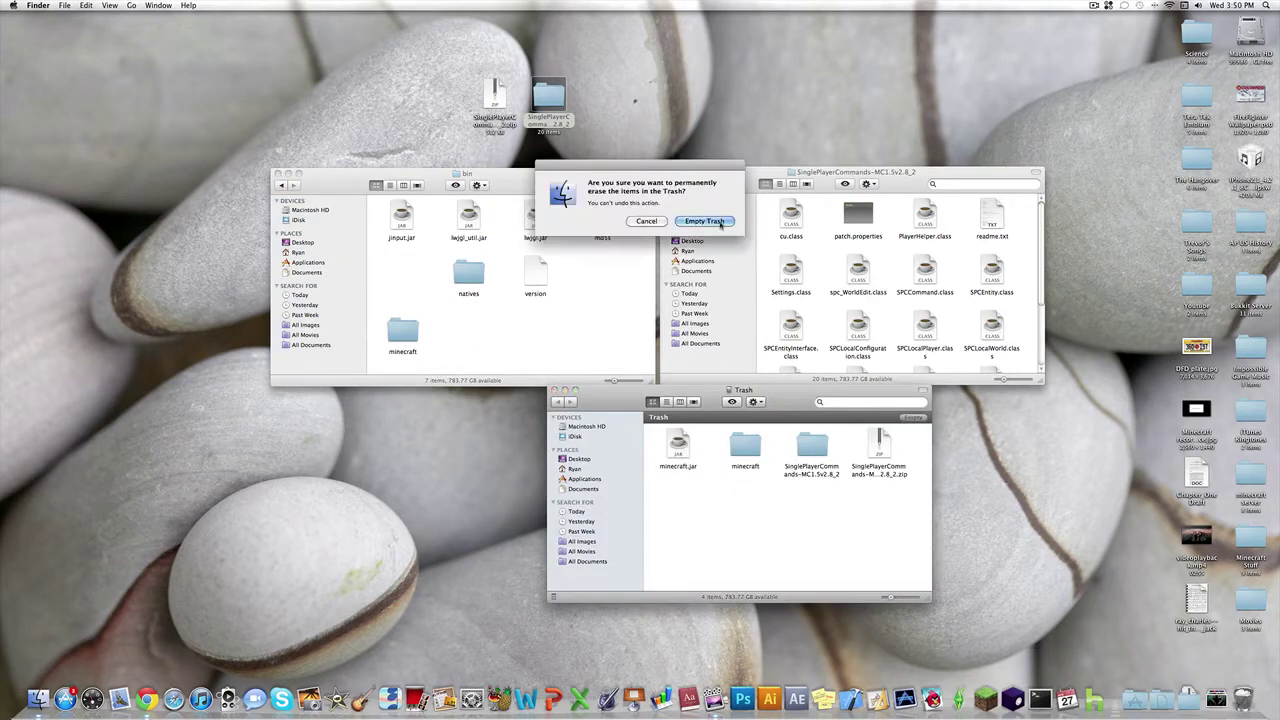
{"action": "left_click", "coordinate": [705, 221]}
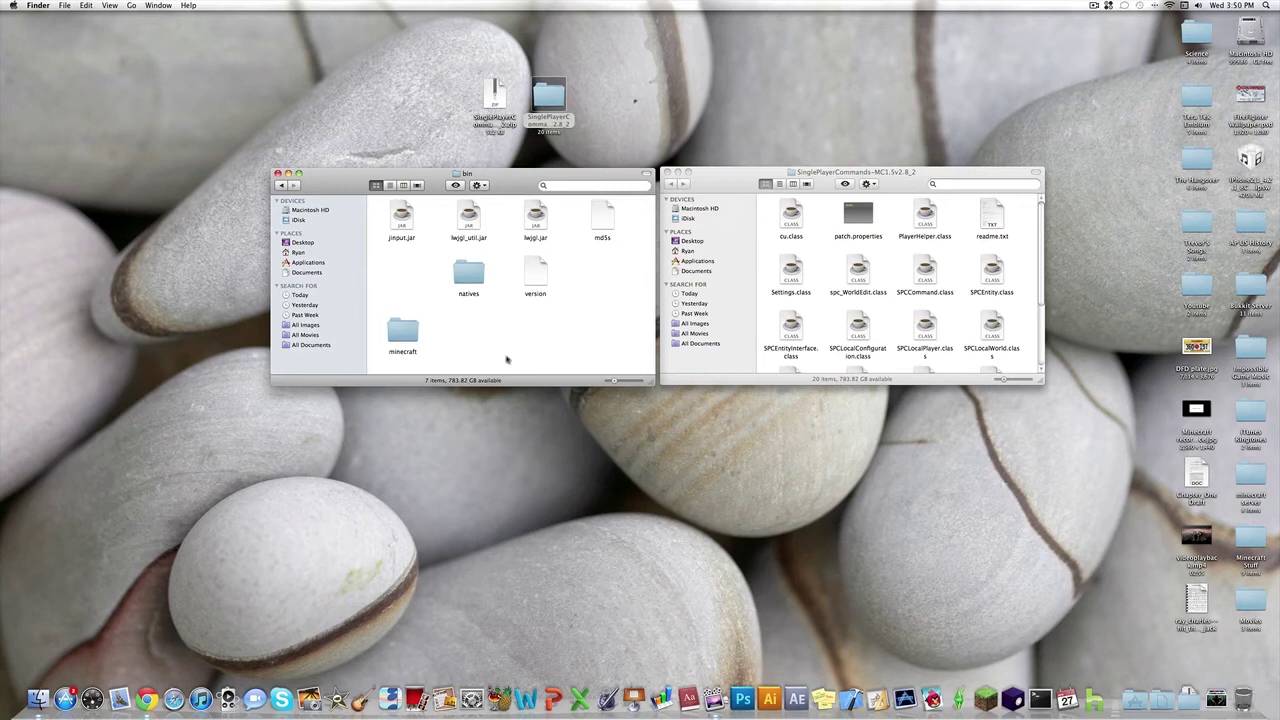
Move the extracted minecraft folder into the gap beside the natives folder and tidy the icons.
{"action": "left_click_drag", "start_coordinate": [407, 333], "coordinate": [408, 279]}
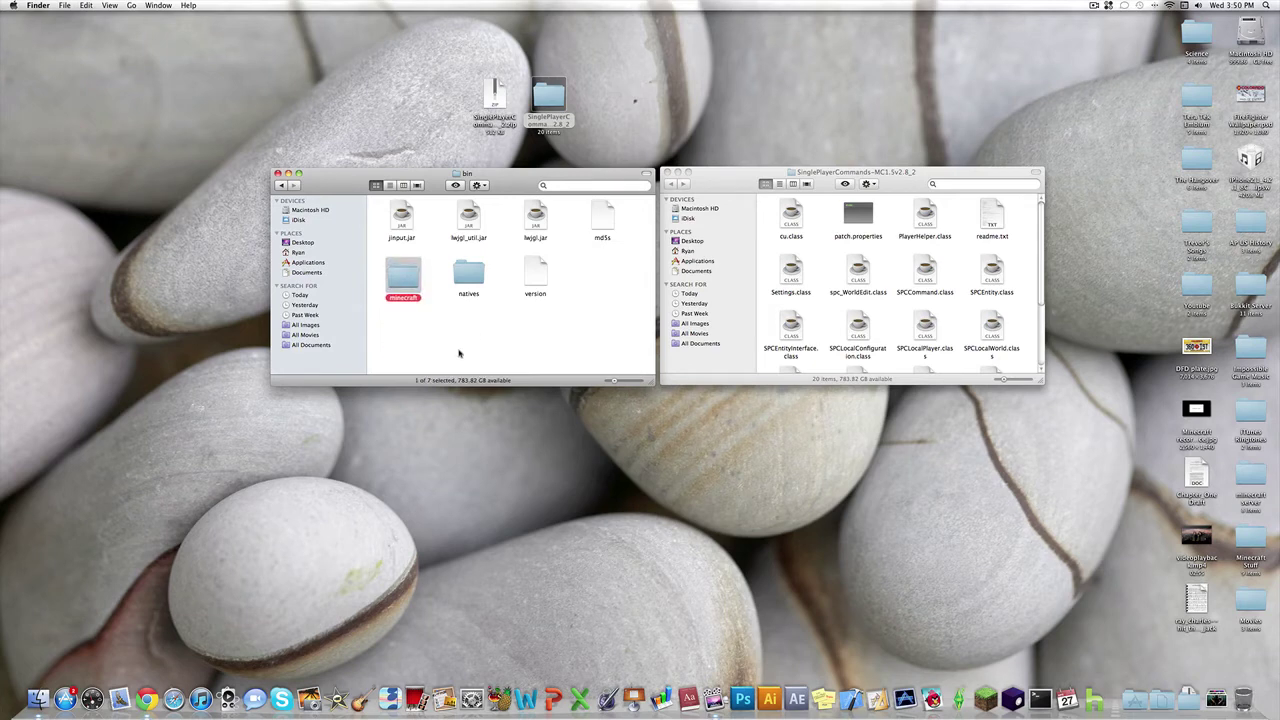
{"action": "left_click", "coordinate": [457, 352]}
{"action": "right_click", "coordinate": [459, 327]}
{"action": "left_click", "coordinate": [484, 388]}
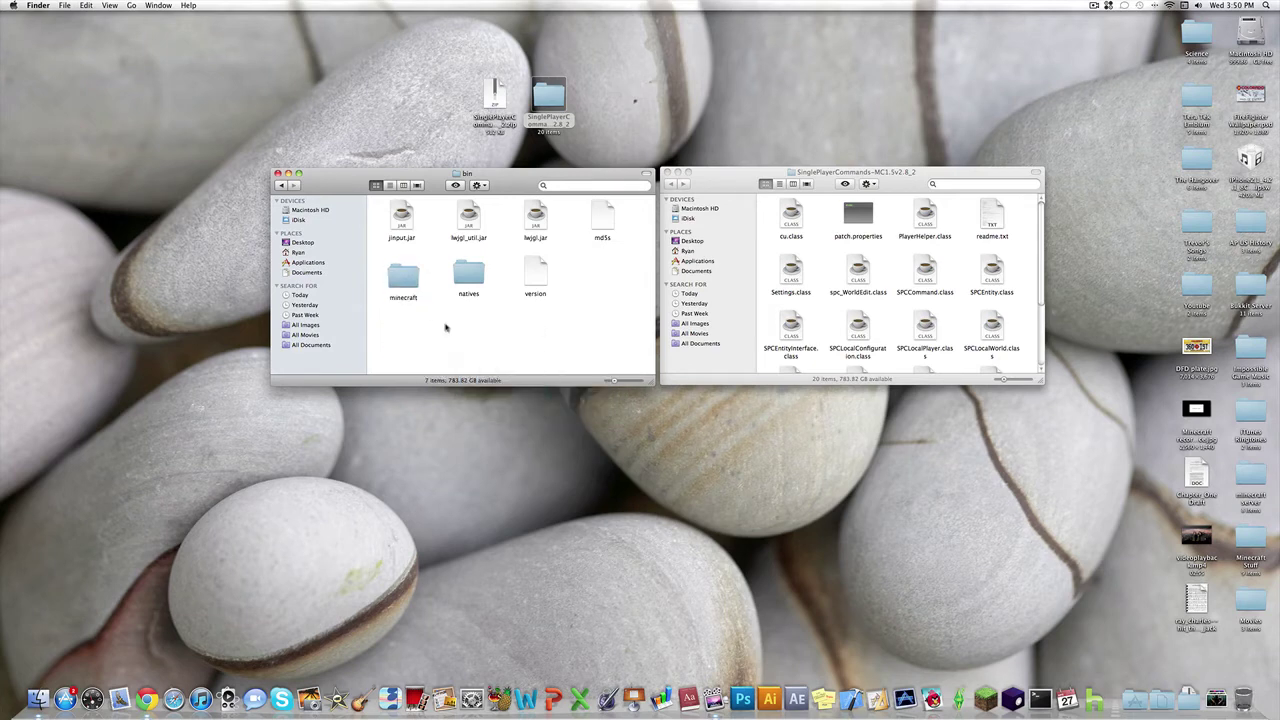
Rename the extracted minecraft folder to minecraft.jar in its info window, accept adding the extension, and close the info window.
{"action": "right_click", "coordinate": [410, 266]}
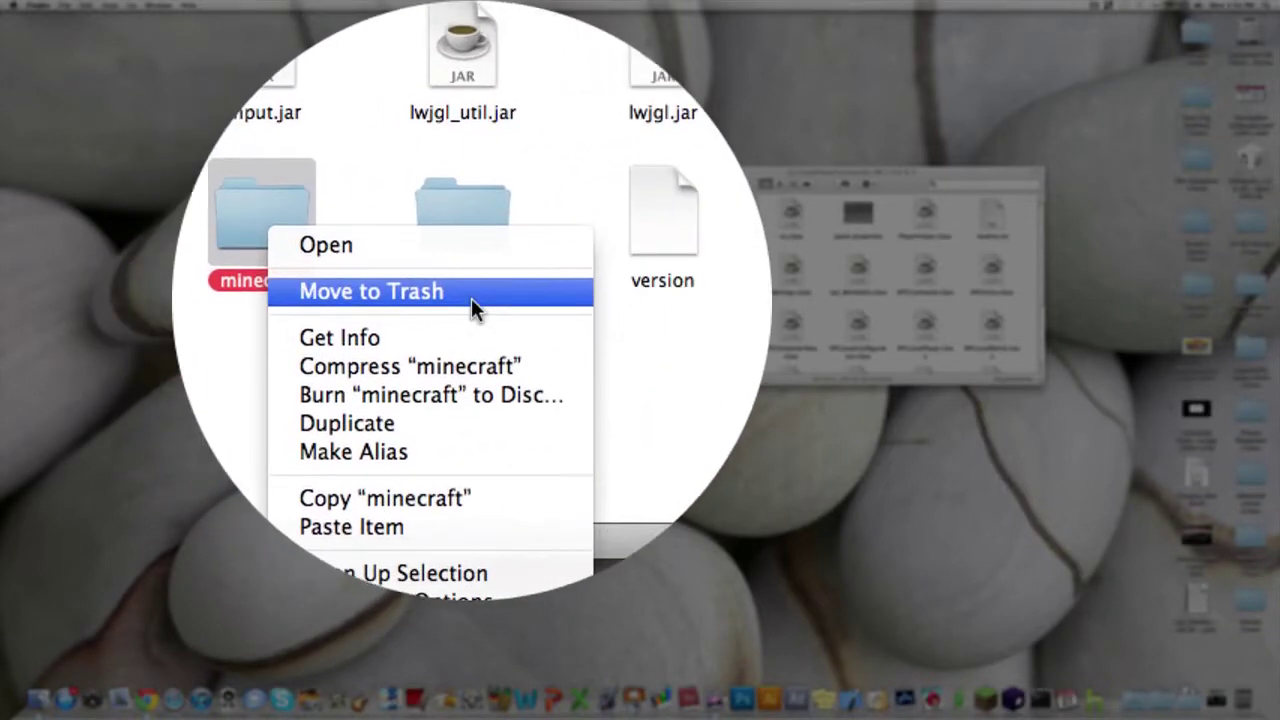
{"action": "left_click", "coordinate": [498, 370]}
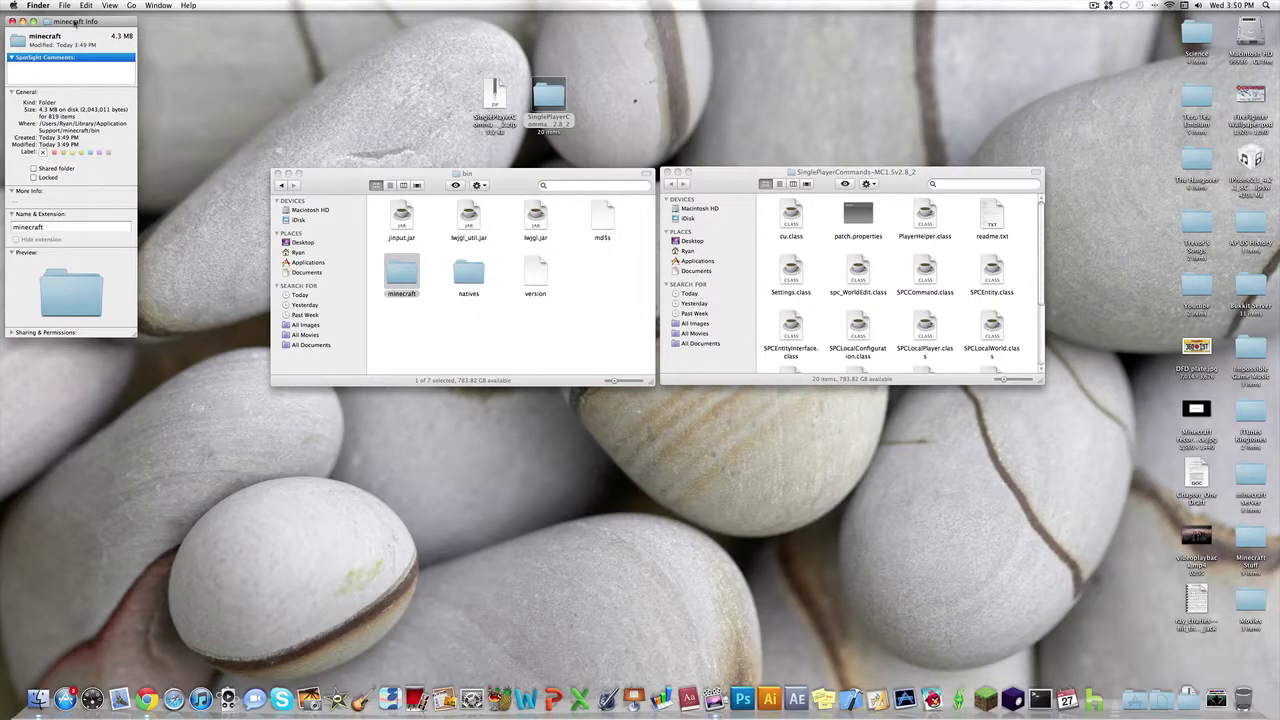
{"action": "left_click_drag", "start_coordinate": [75, 22], "coordinate": [207, 80]}
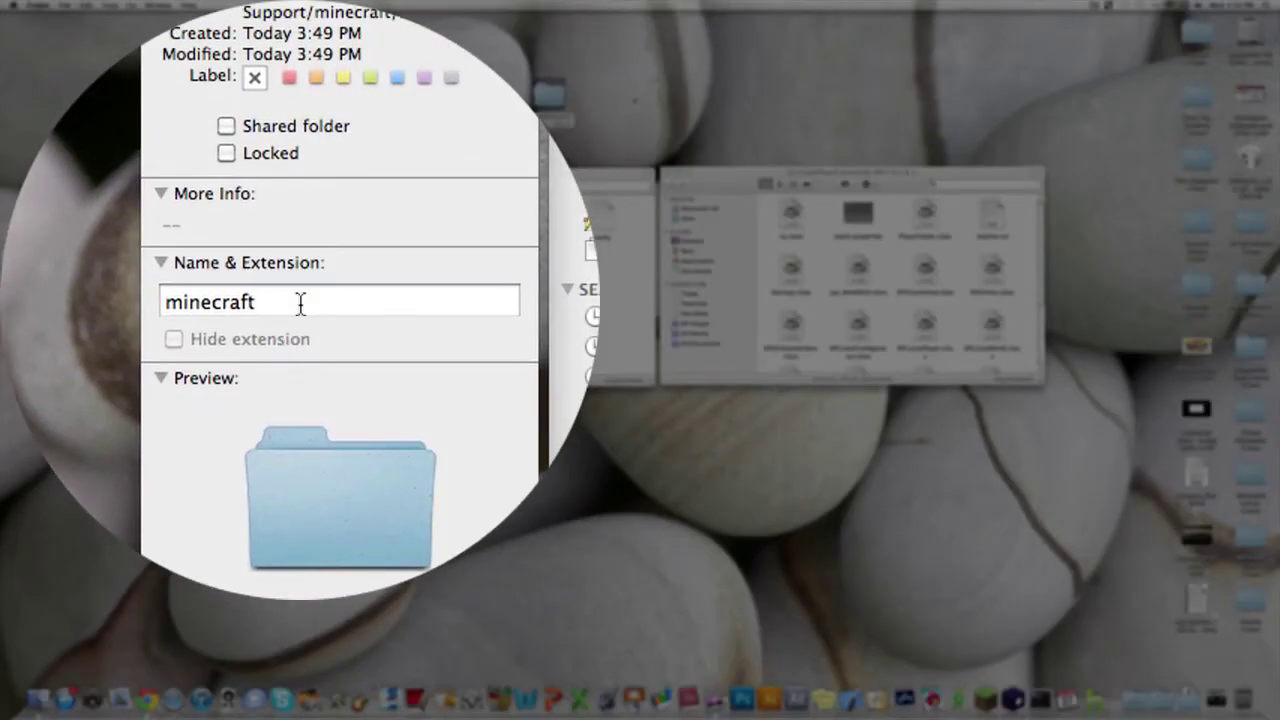
{"action": "left_click", "coordinate": [300, 304]}
{"action": "type", "text": "."}
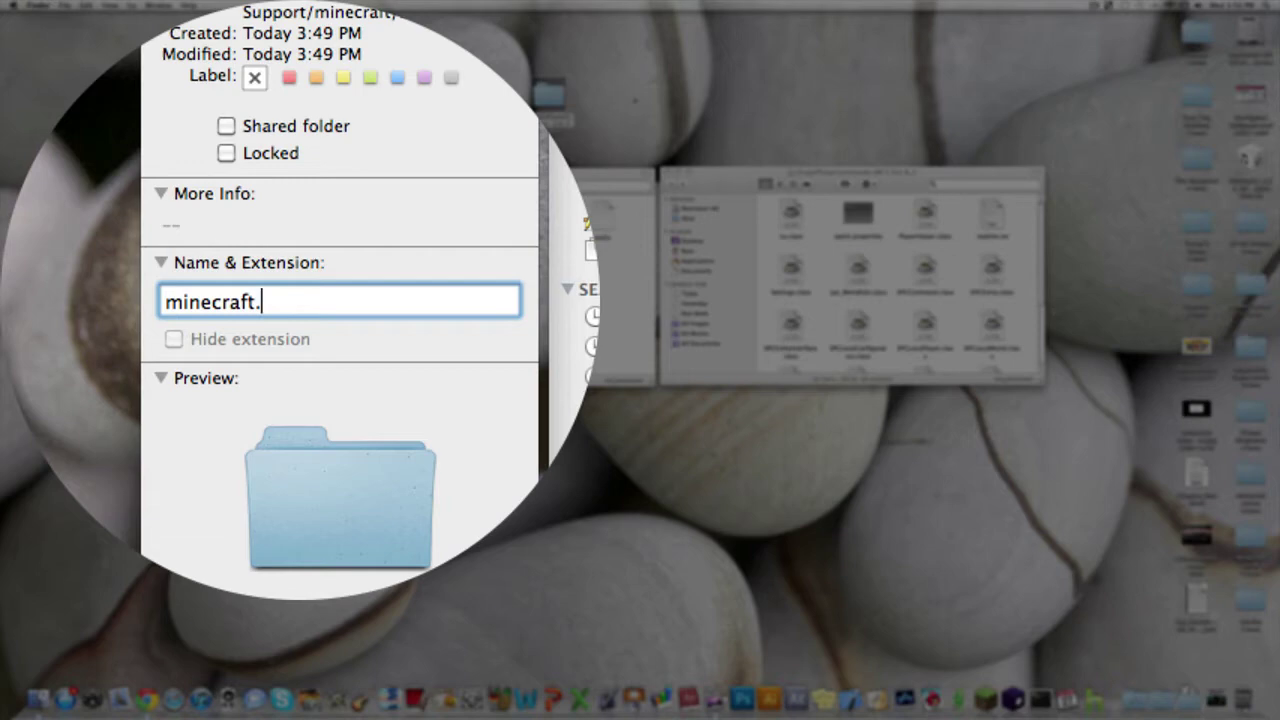
{"action": "type", "text": "jar"}
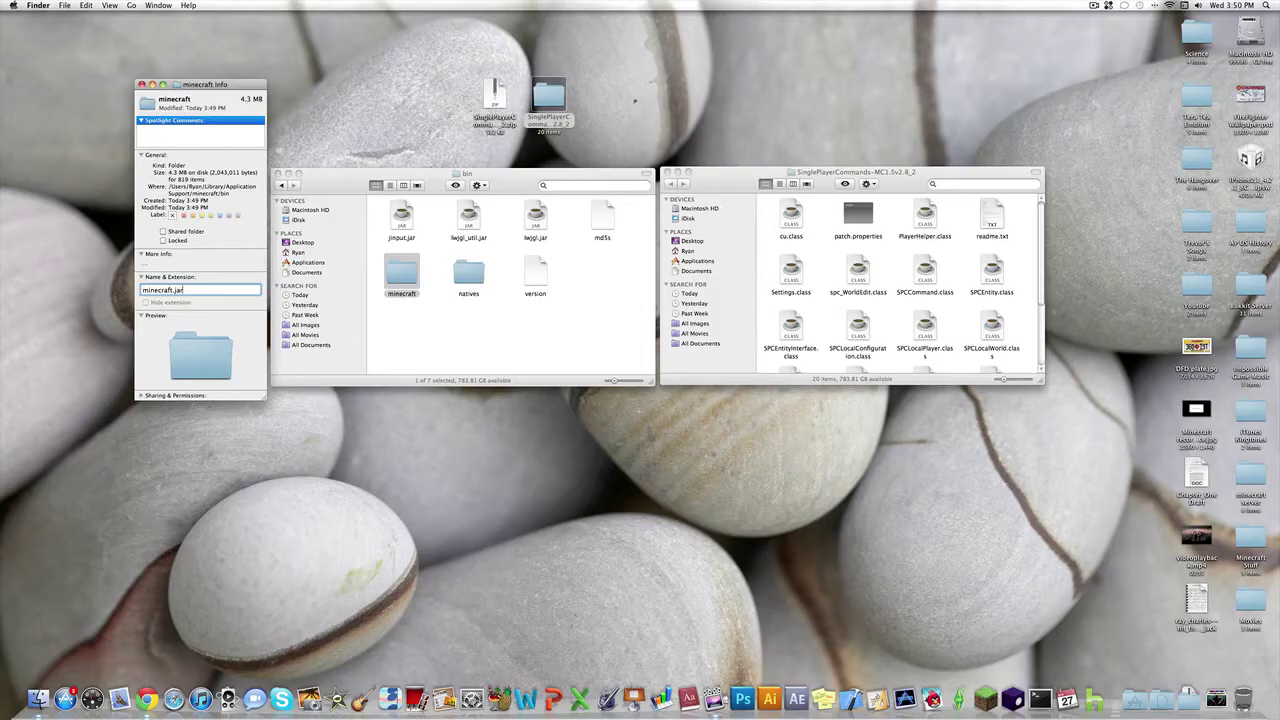
{"action": "key", "text": "Return"}
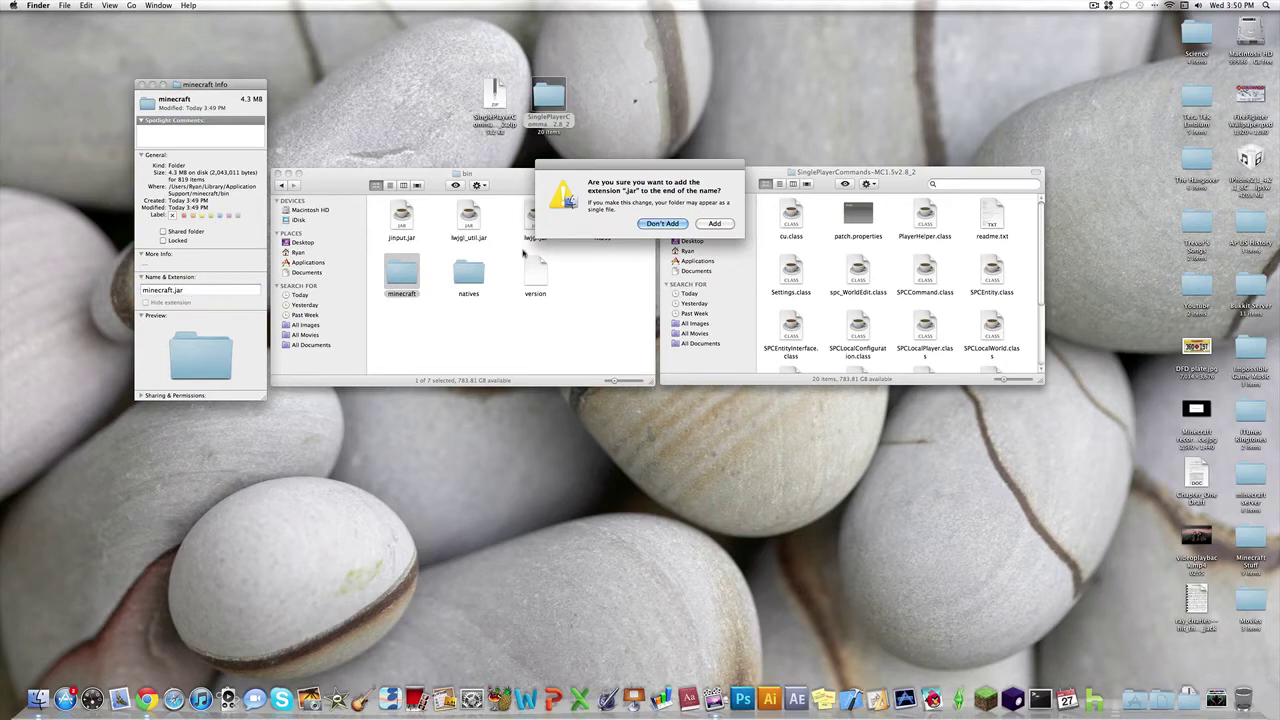
{"action": "left_click", "coordinate": [714, 223]}
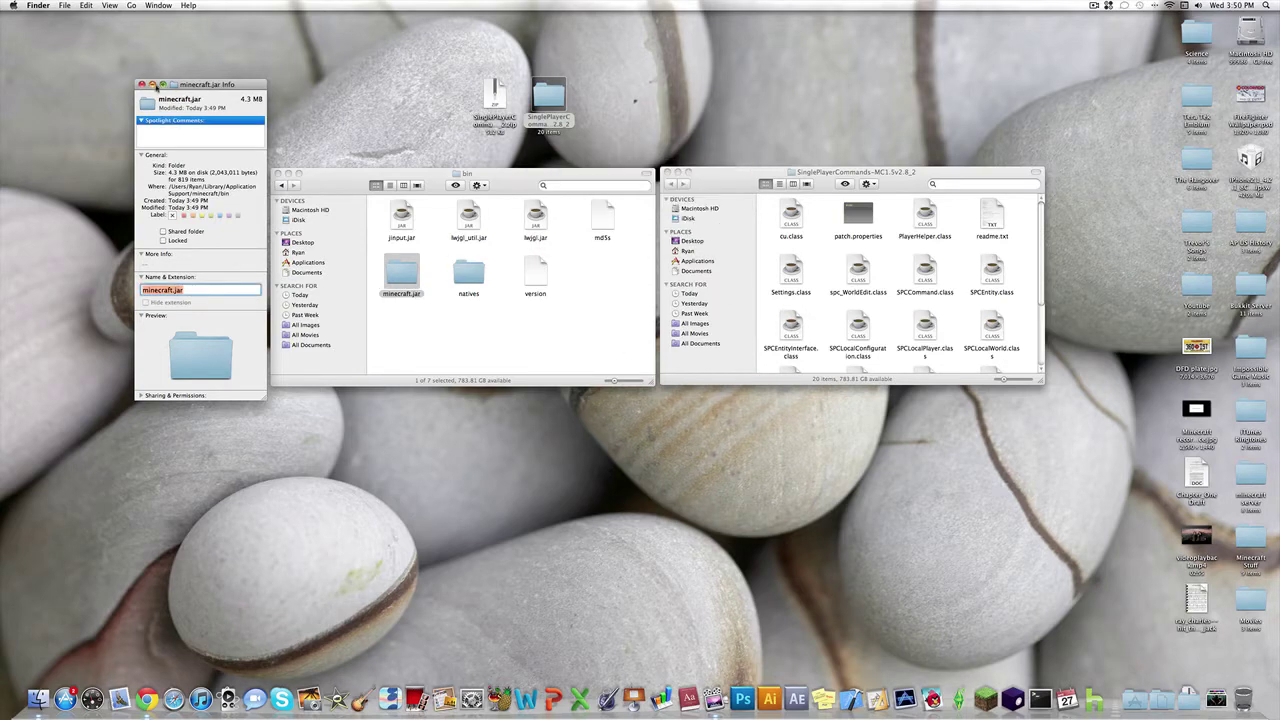
{"action": "left_click", "coordinate": [141, 85]}
{"action": "left_click", "coordinate": [465, 369]}
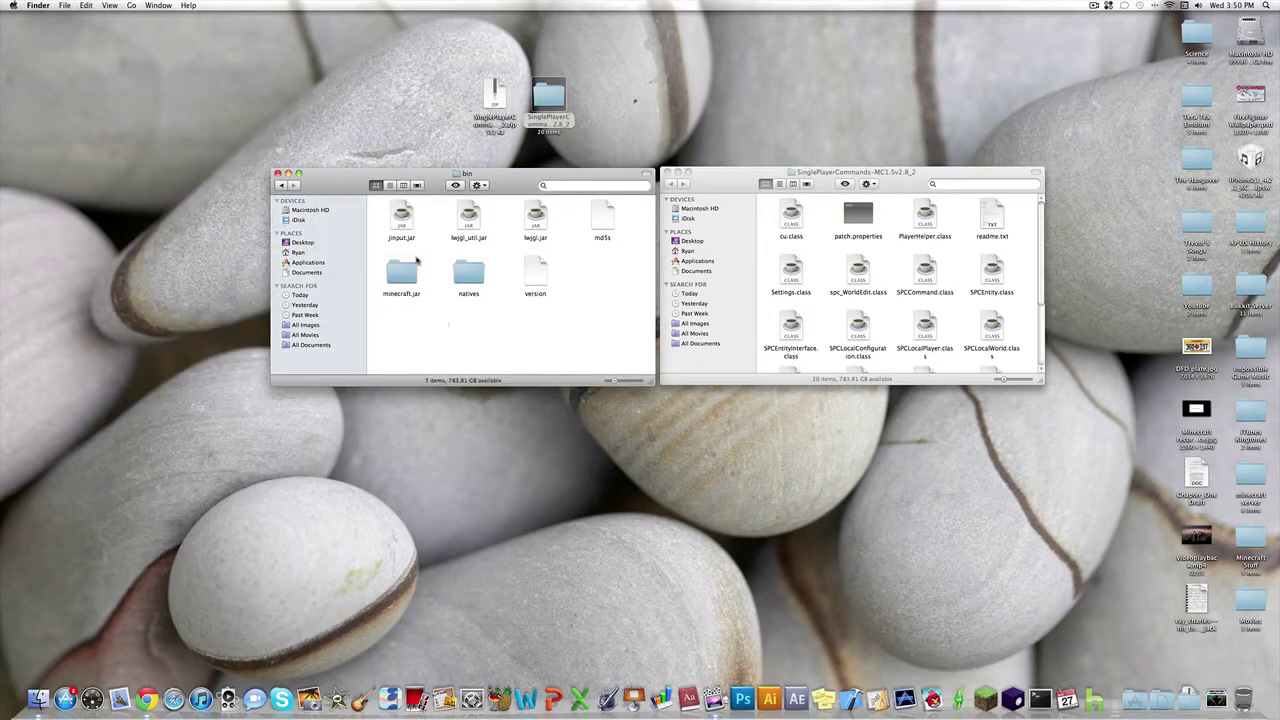
Open the minecraft.jar folder, find the META-INF folder among the class files, and open it.
{"action": "double_click", "coordinate": [406, 276]}
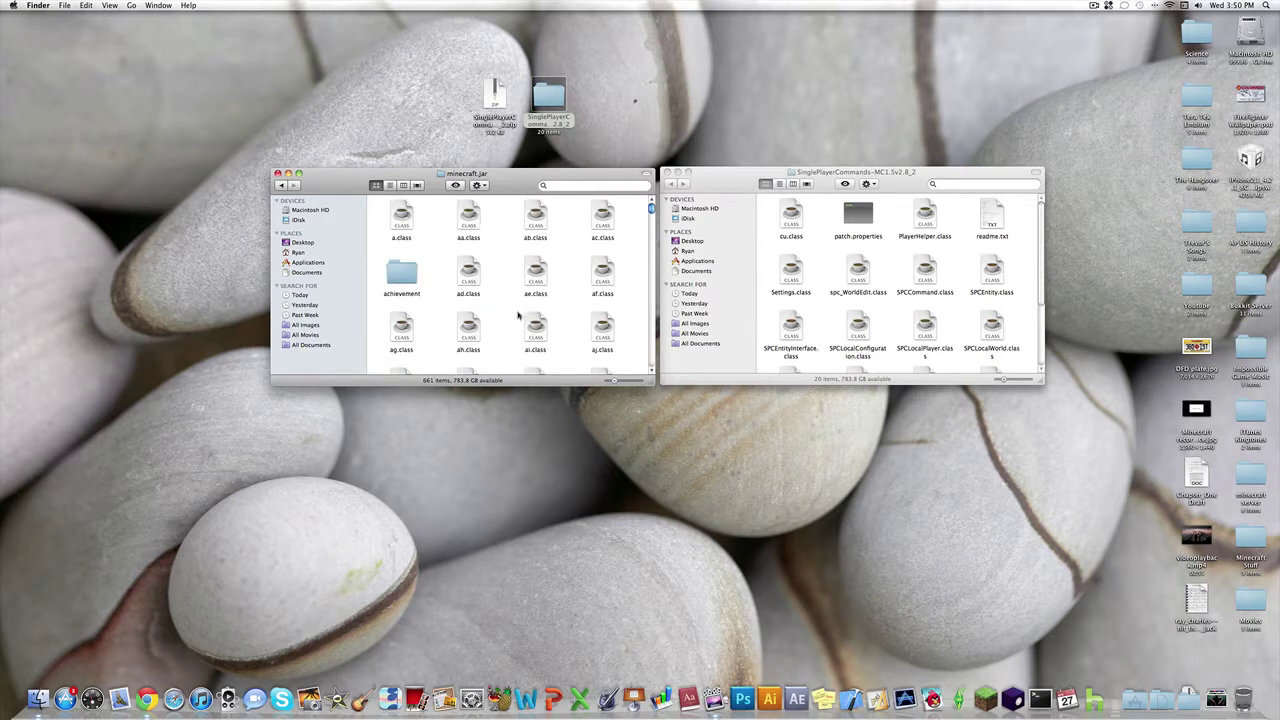
{"action": "scroll", "coordinate": [508, 300], "scroll_direction": "down", "scroll_amount": 15}
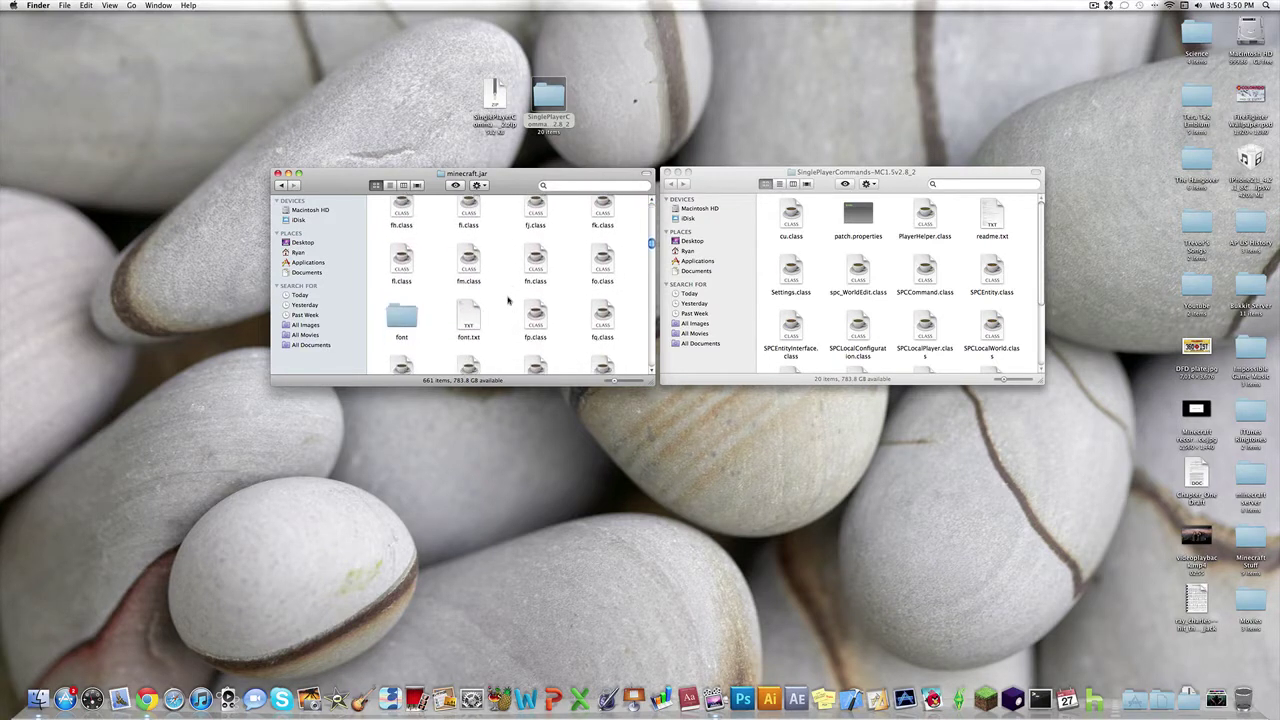
{"action": "scroll", "coordinate": [508, 300], "scroll_direction": "down", "scroll_amount": 10}
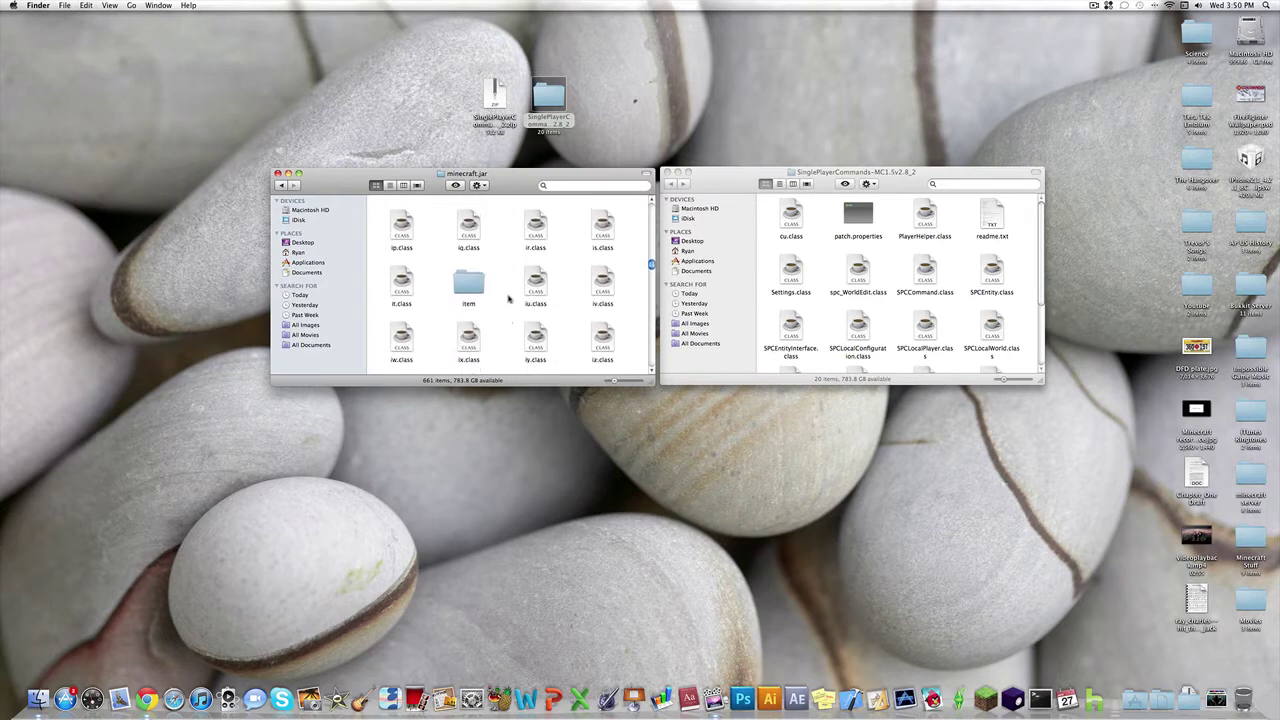
{"action": "scroll", "coordinate": [508, 300], "scroll_direction": "down", "scroll_amount": 10}
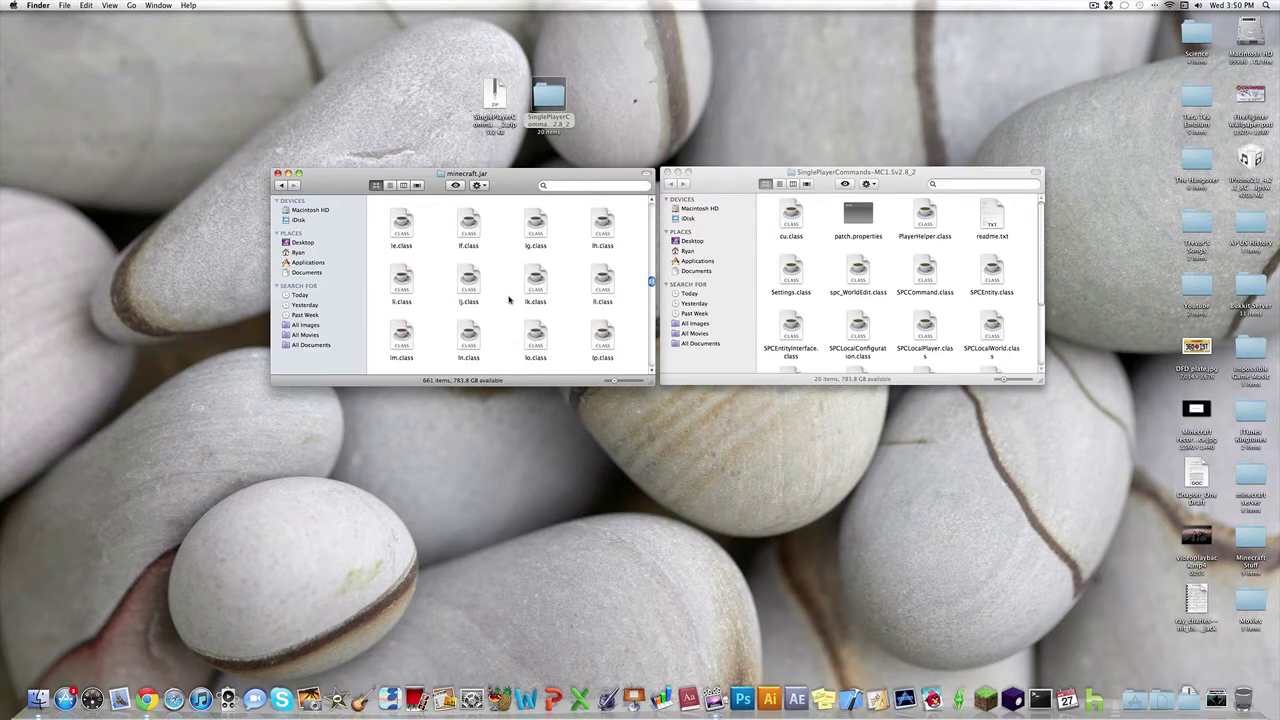
{"action": "scroll", "coordinate": [508, 300], "scroll_direction": "up", "scroll_amount": 3}
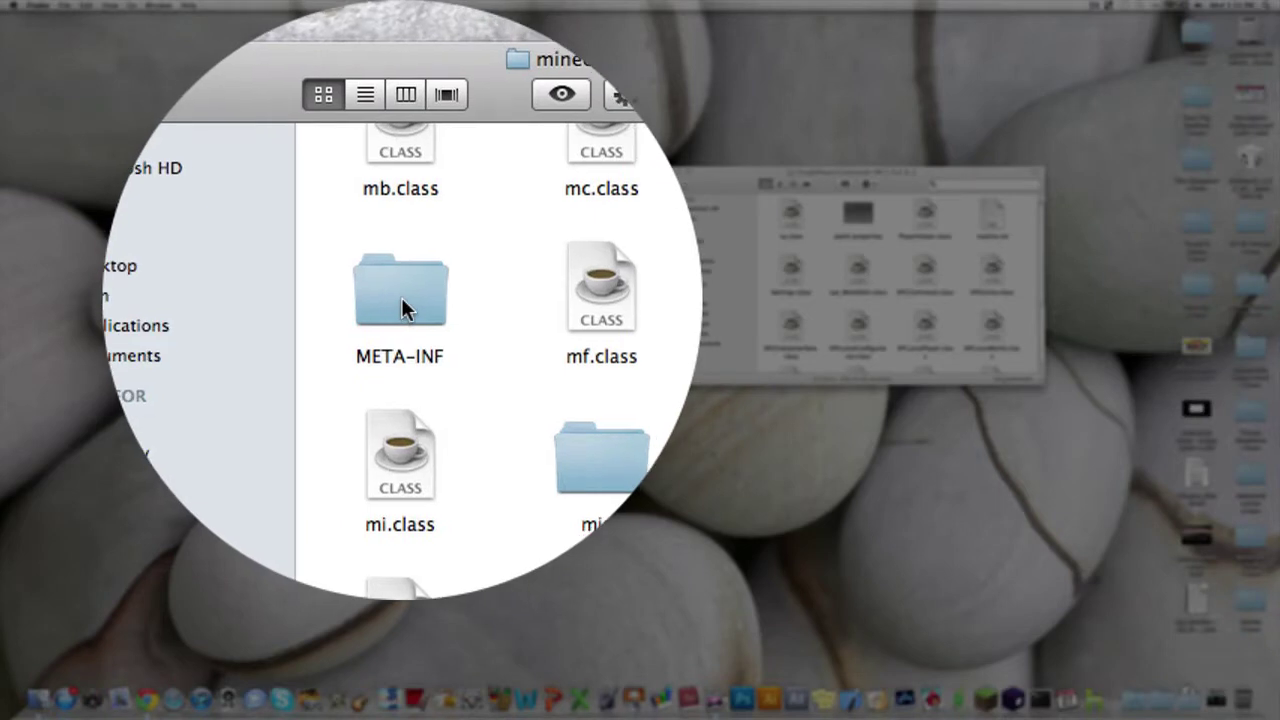
{"action": "double_click", "coordinate": [400, 297]}
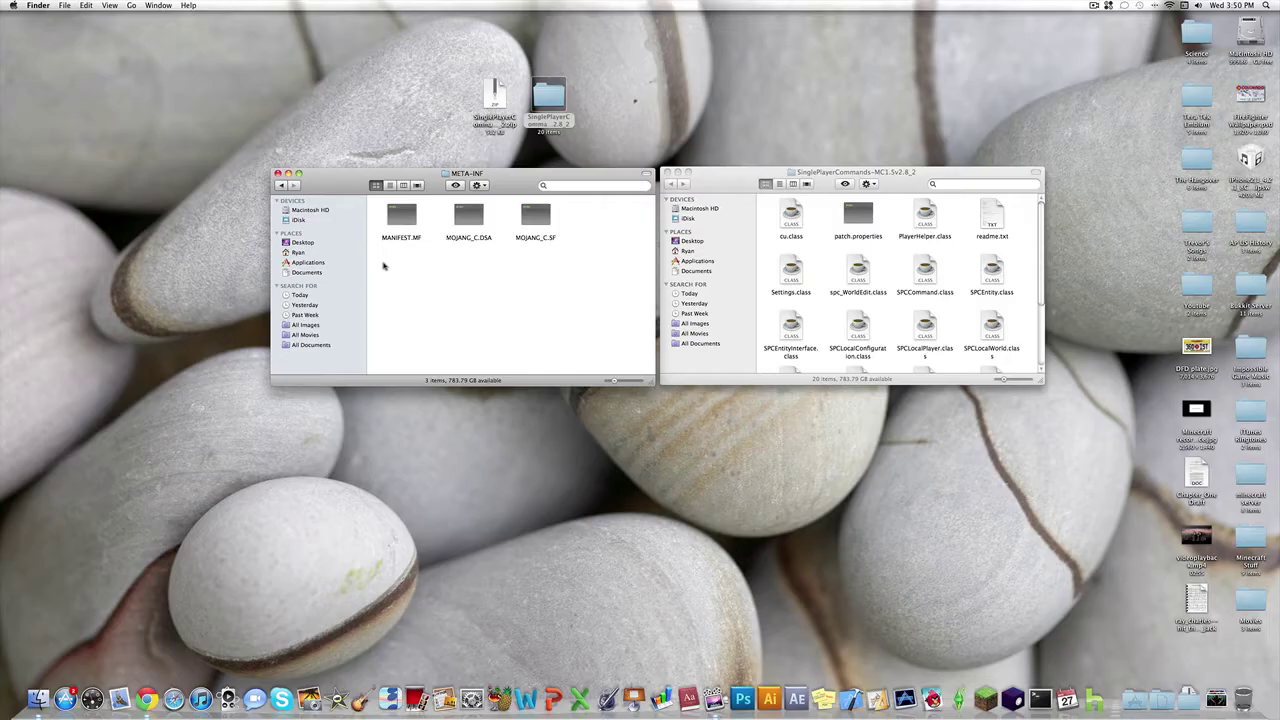
Move MANIFEST.MF, MOJANG_C.DSA and MOJANG_C.SF to the Trash, permanently empty it, and return to the start of the minecraft.jar folder.
{"action": "left_click_drag", "start_coordinate": [383, 266], "coordinate": [1247, 695]}
{"action": "left_click", "coordinate": [913, 417]}
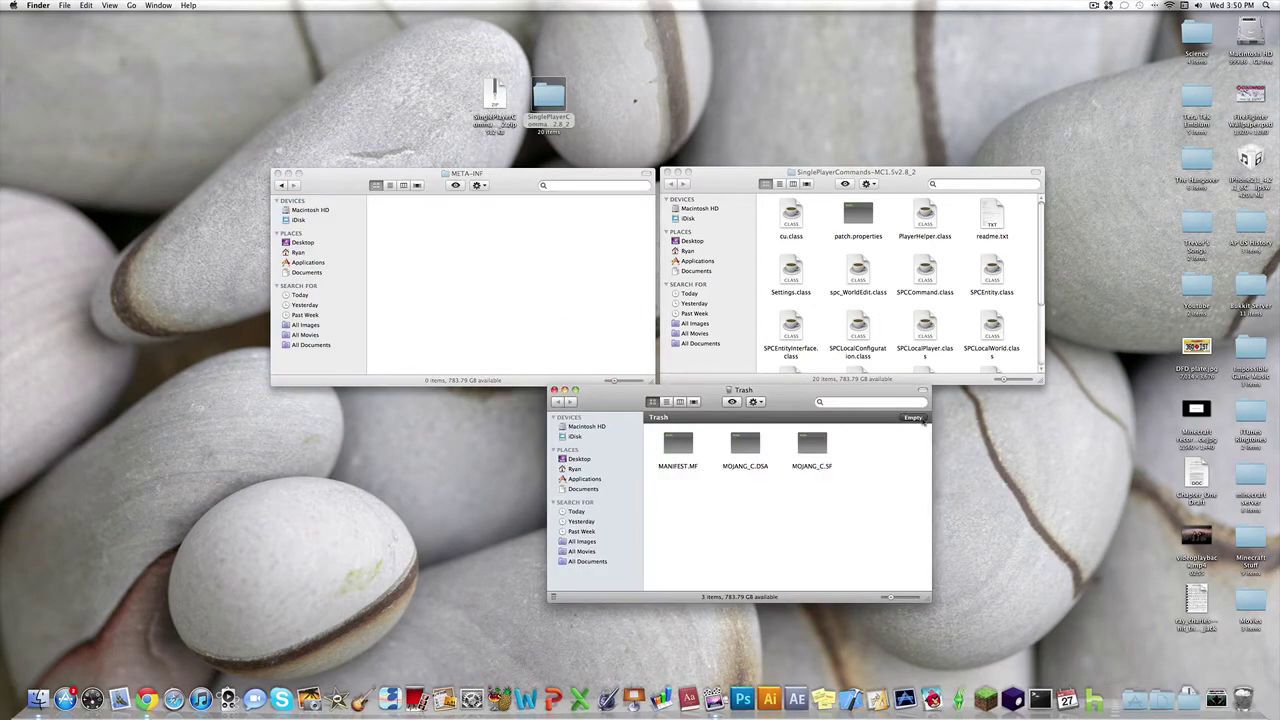
{"action": "left_click", "coordinate": [705, 222]}
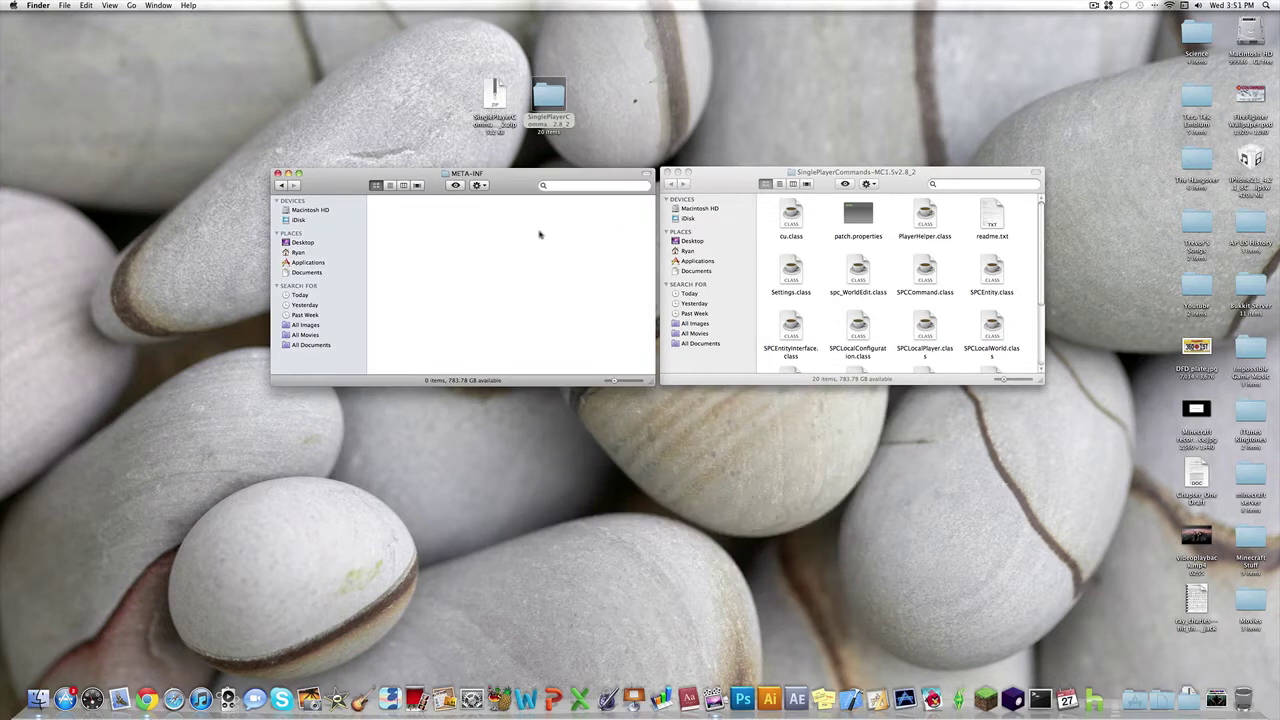
{"action": "left_click", "coordinate": [281, 186]}
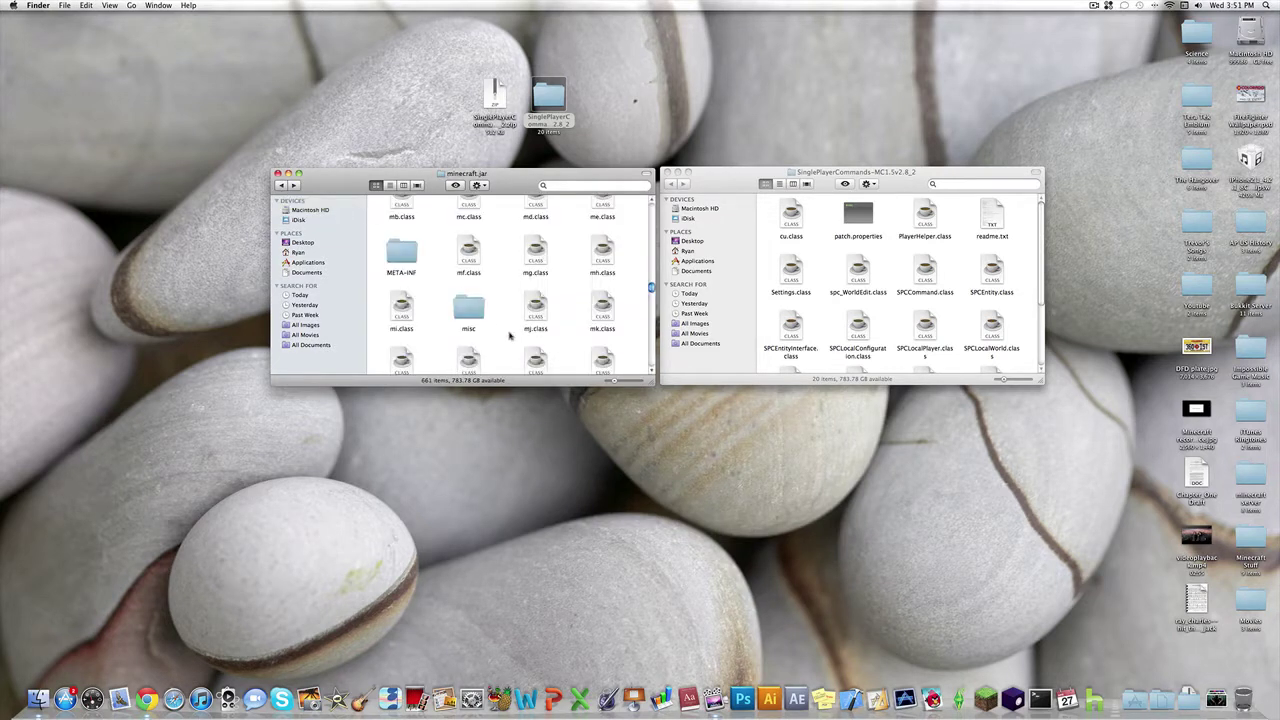
{"action": "scroll", "coordinate": [510, 337], "scroll_direction": "up", "scroll_amount": 2}
{"action": "scroll", "coordinate": [510, 337], "scroll_direction": "up", "scroll_amount": 2}
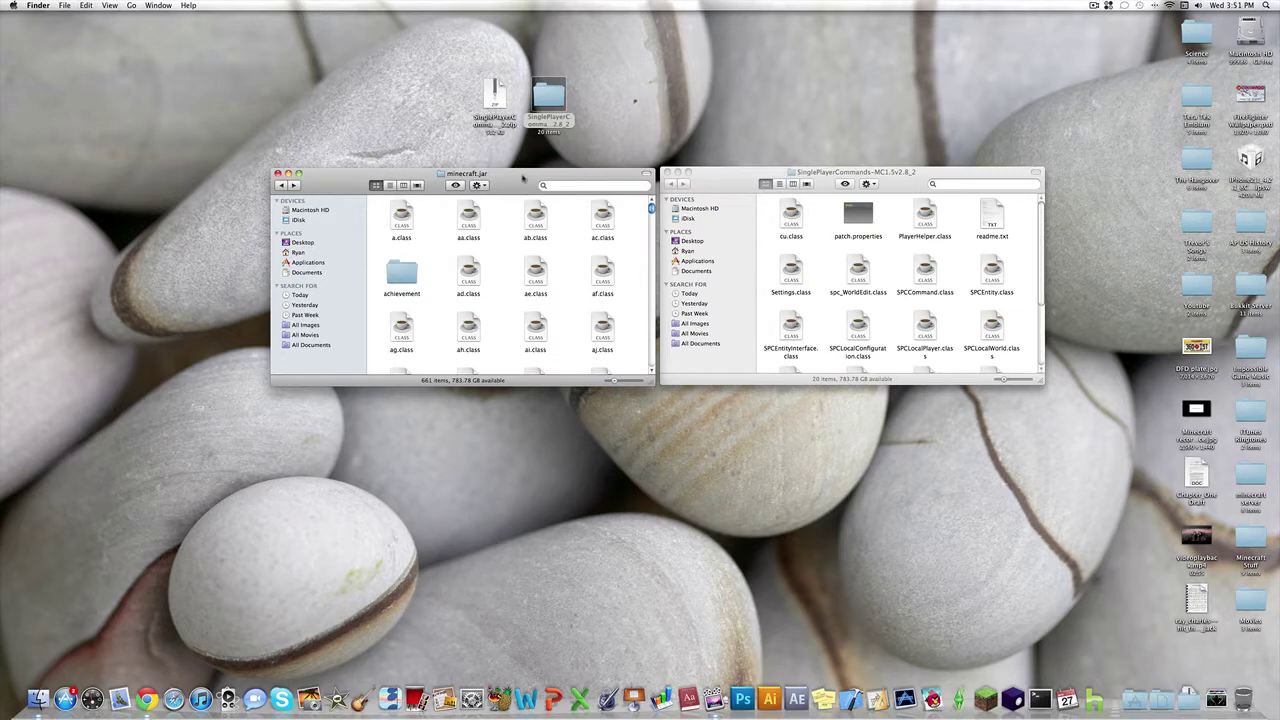
Copy all mod files except WorldEdit.jar, readme.txt and patch.properties into the minecraft.jar folder, replacing the existing cu.class.
{"action": "left_click", "coordinate": [713, 183]}
{"action": "left_click_drag", "start_coordinate": [718, 182], "coordinate": [719, 184]}
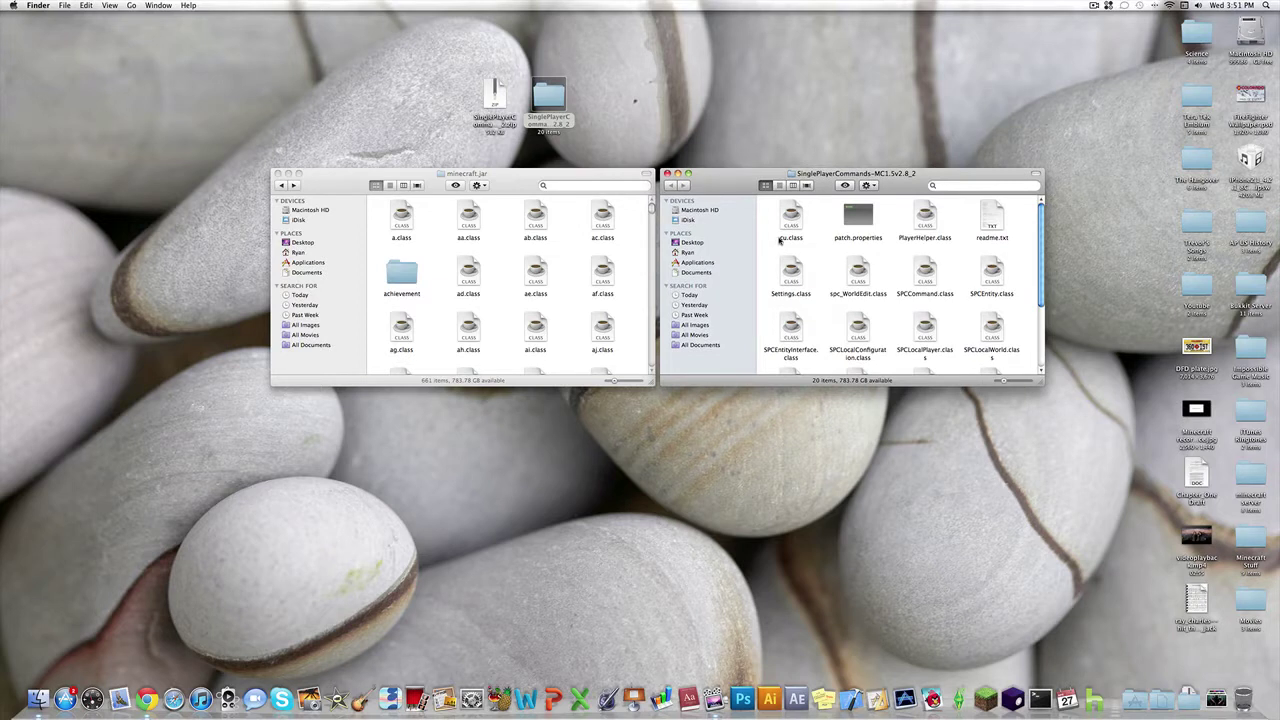
{"action": "left_click", "coordinate": [519, 182]}
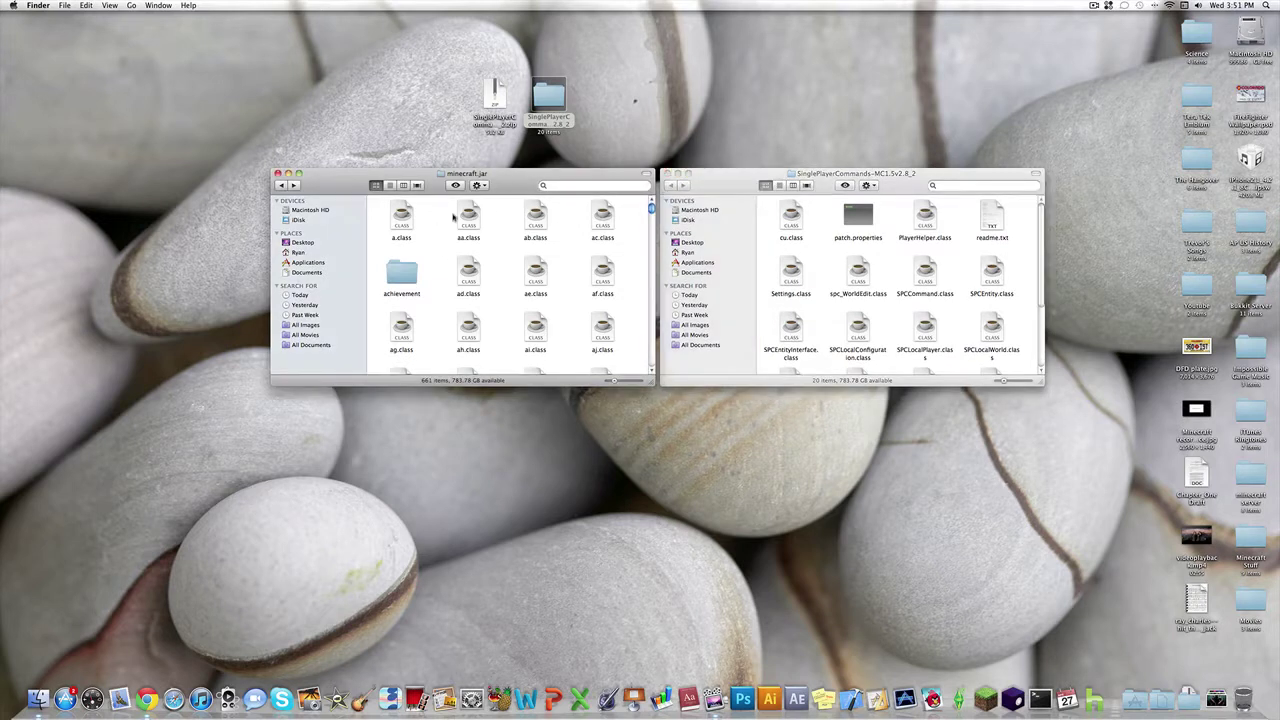
{"action": "left_click", "coordinate": [739, 183]}
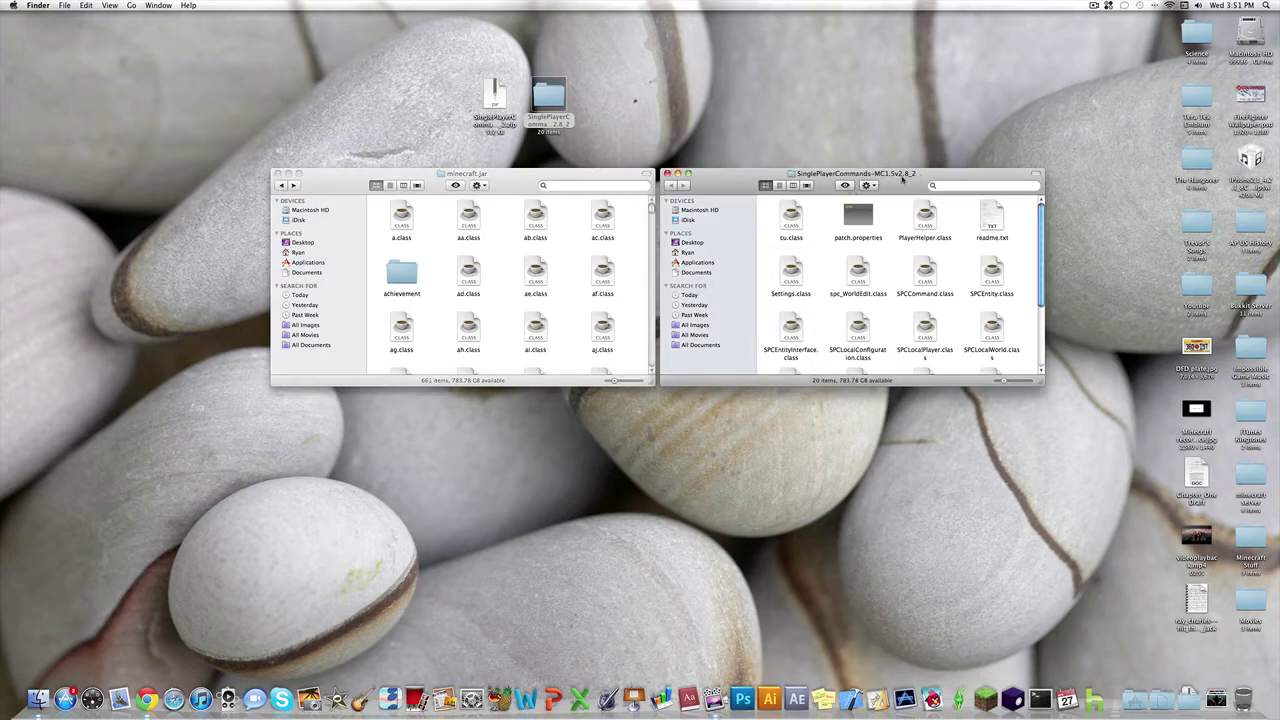
{"action": "left_click", "coordinate": [790, 215]}
{"action": "left_click_drag", "start_coordinate": [808, 210], "coordinate": [1015, 405]}
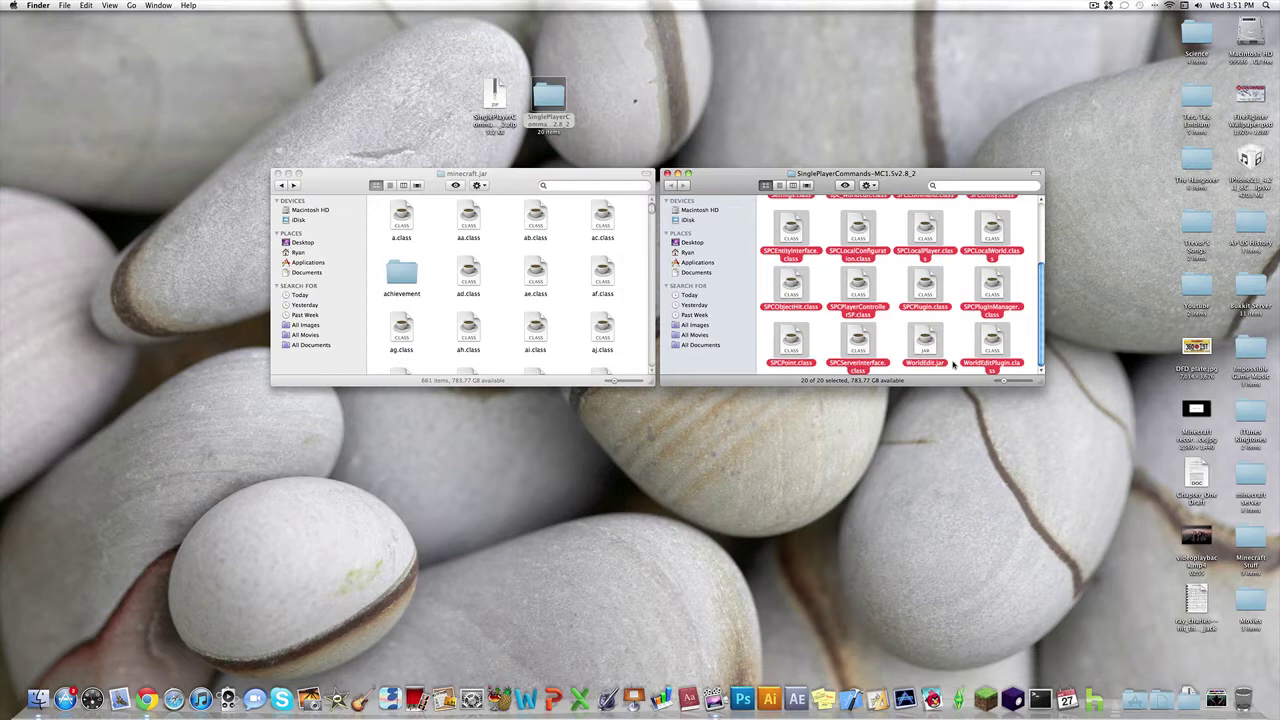
{"action": "left_click", "coordinate": [924, 346], "text": "super"}
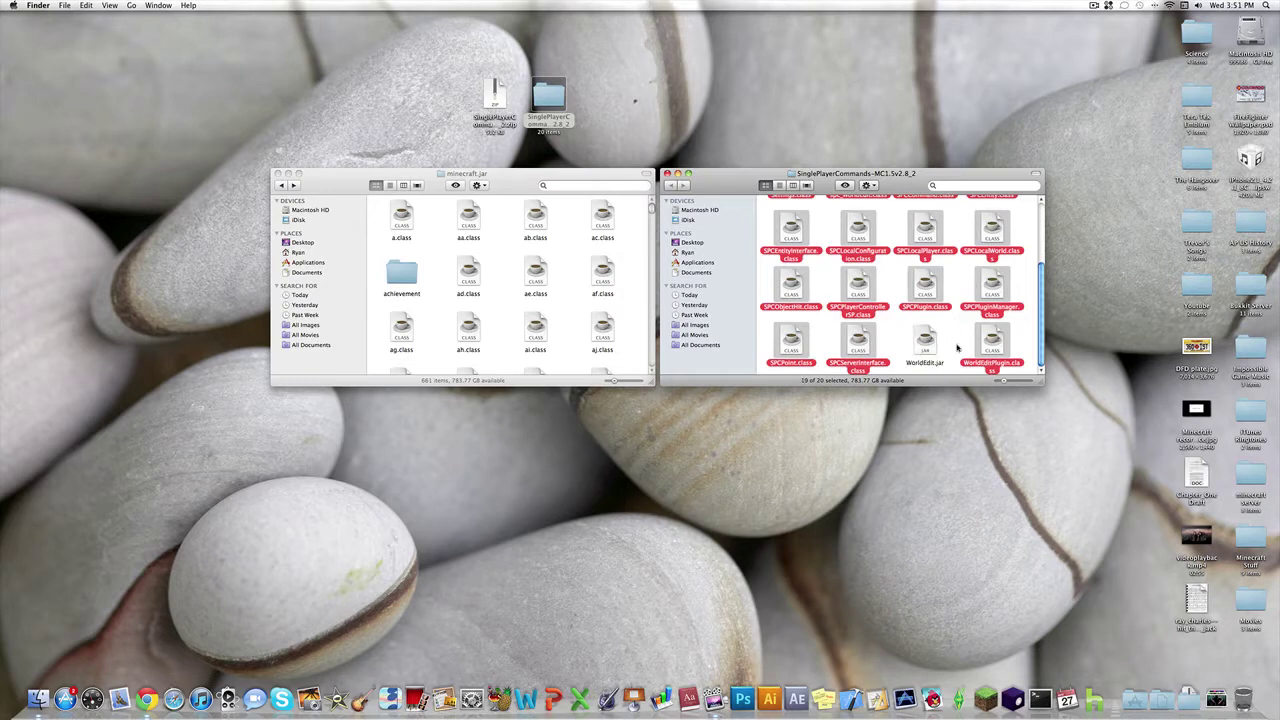
{"action": "scroll", "coordinate": [957, 347], "scroll_direction": "up", "scroll_amount": 5}
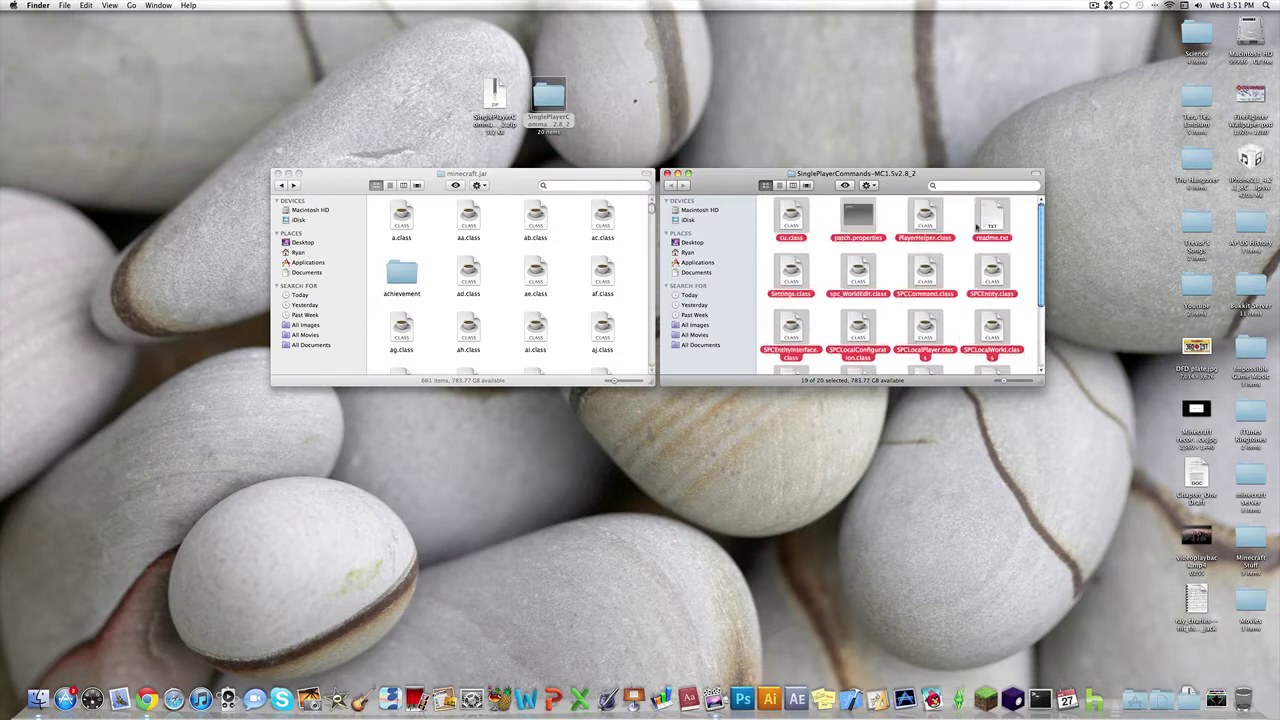
{"action": "left_click", "coordinate": [993, 220], "text": "super"}
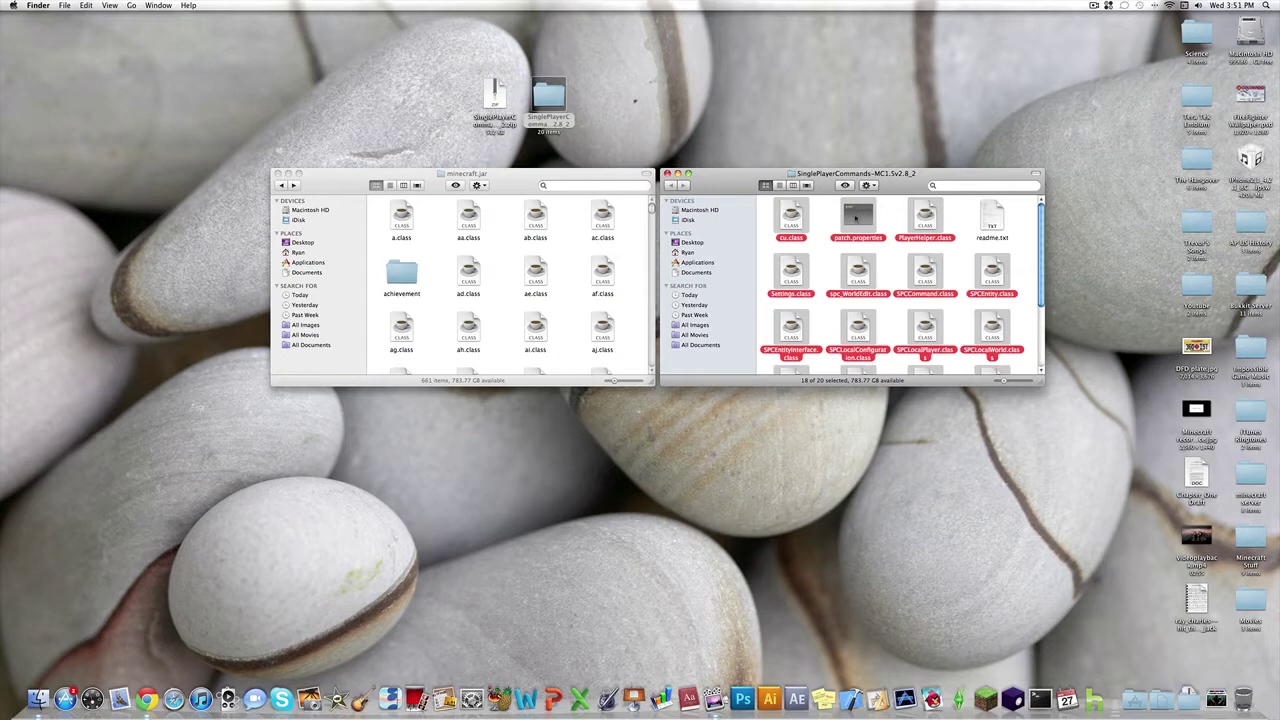
{"action": "left_click", "coordinate": [855, 217], "text": "super"}
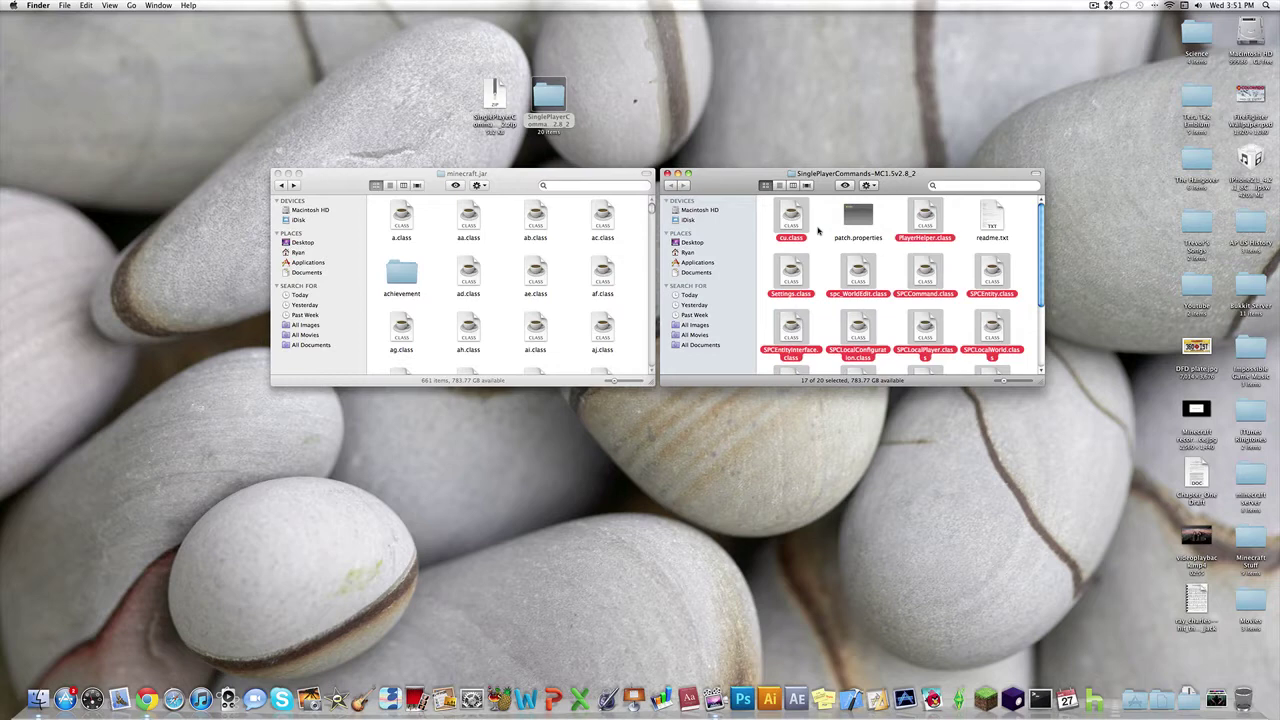
{"action": "left_click", "coordinate": [561, 229]}
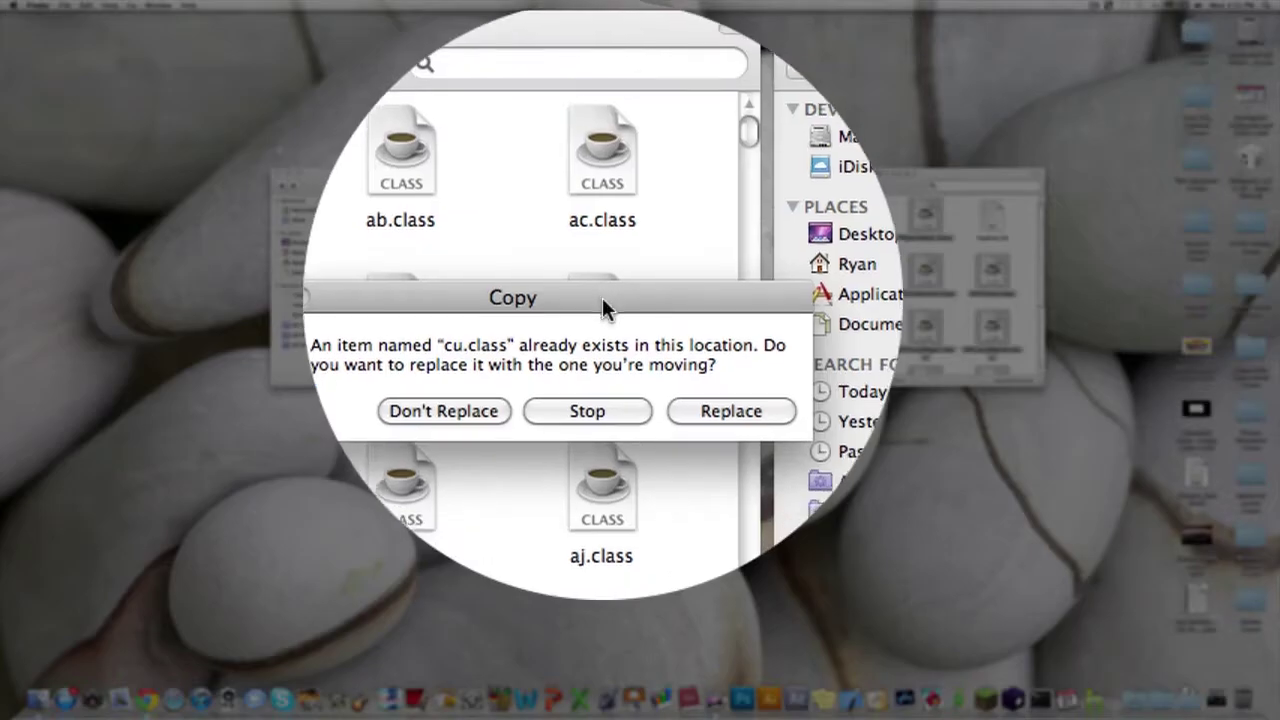
{"action": "left_click", "coordinate": [652, 411]}
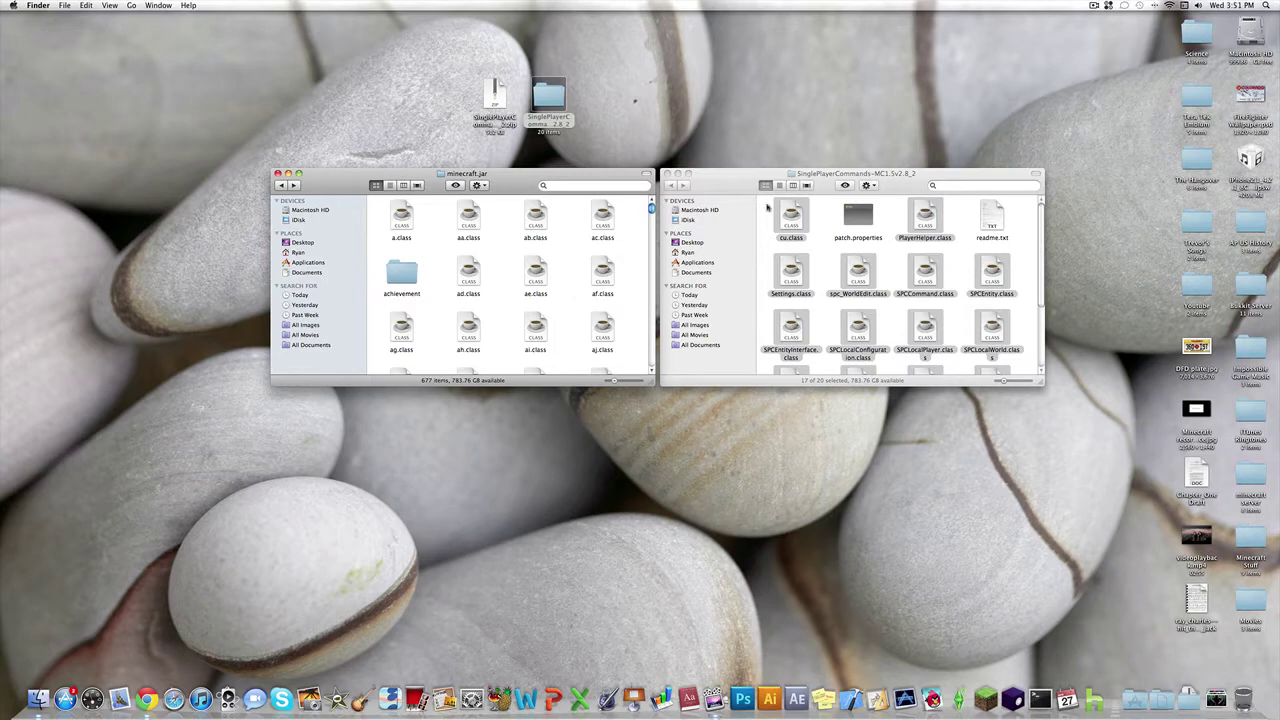
Return to the bin folder and copy WorldEdit.jar from the SinglePlayerCommands folder into it.
{"action": "left_click_drag", "start_coordinate": [332, 186], "coordinate": [330, 186]}
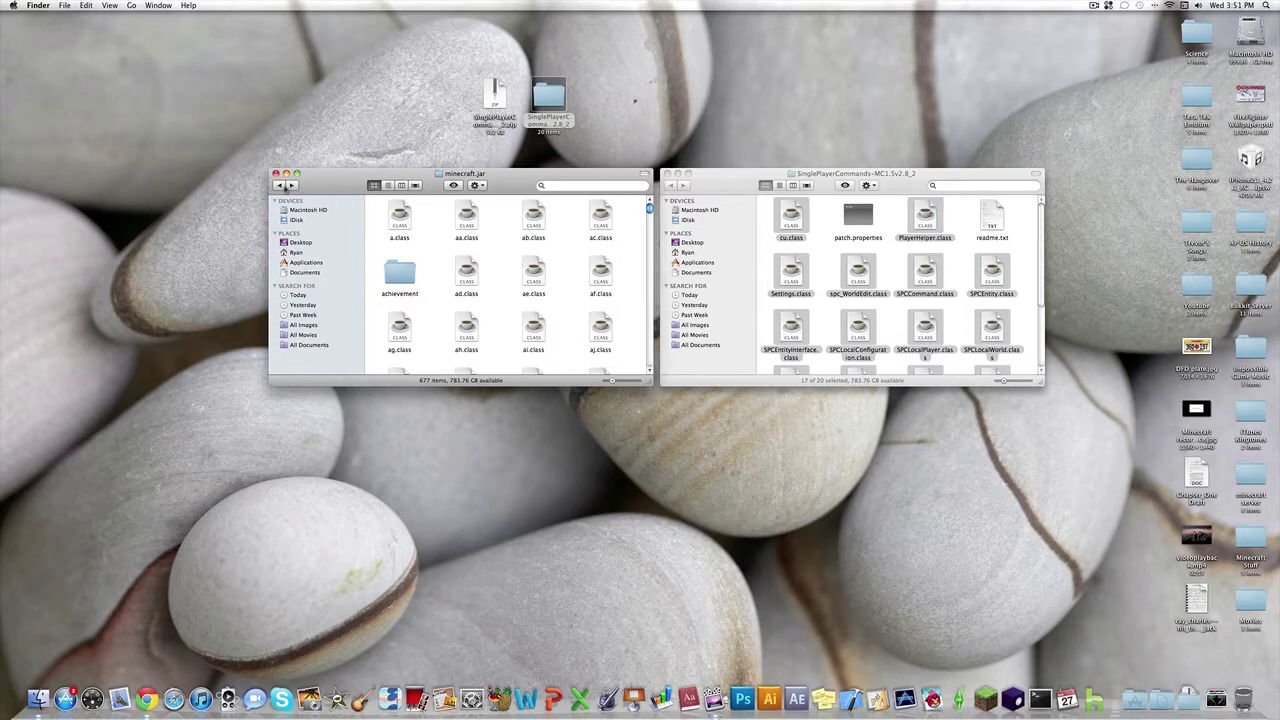
{"action": "left_click", "coordinate": [278, 186]}
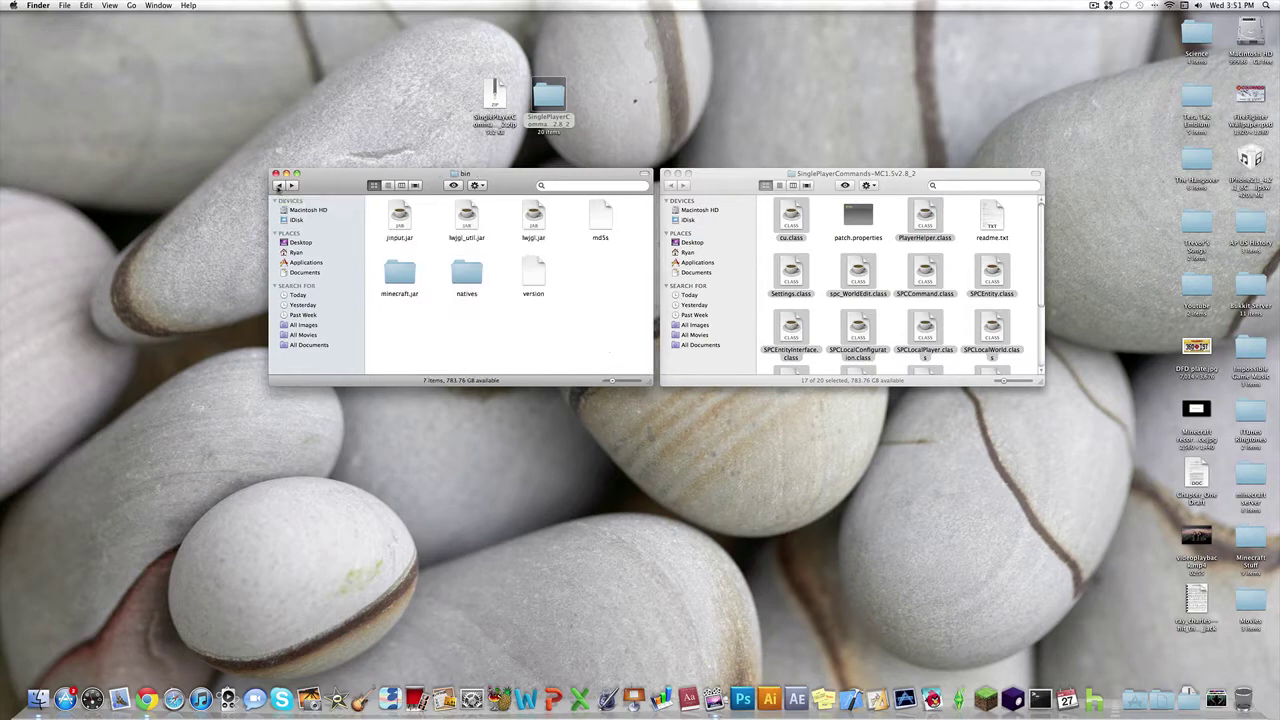
{"action": "left_click", "coordinate": [834, 266]}
{"action": "left_click", "coordinate": [829, 253]}
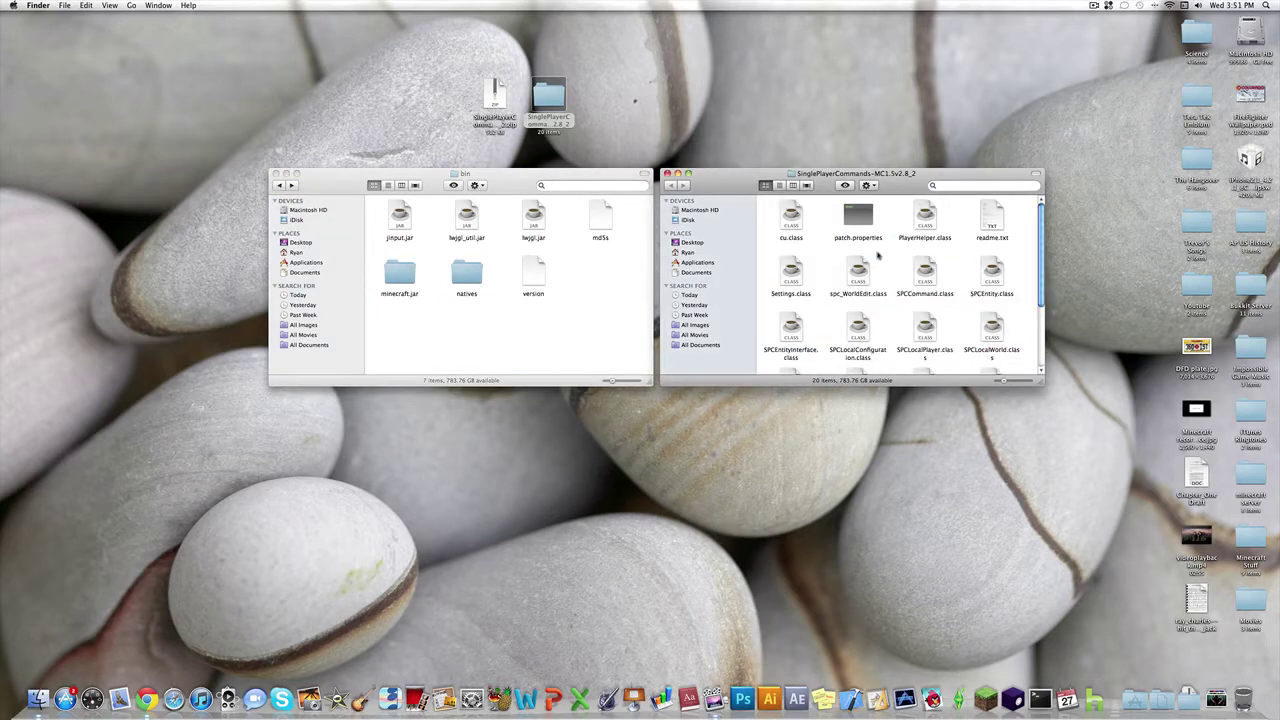
{"action": "scroll", "coordinate": [878, 256], "scroll_direction": "down", "scroll_amount": 5}
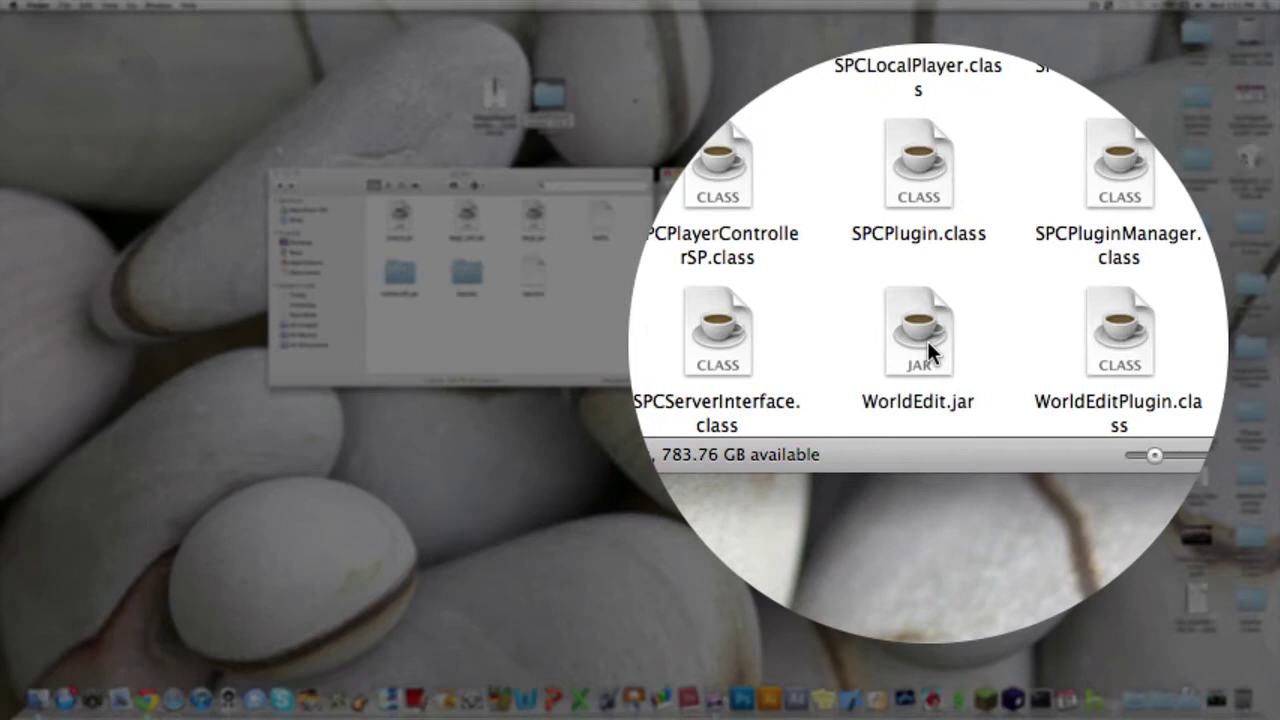
{"action": "left_click", "coordinate": [927, 341]}
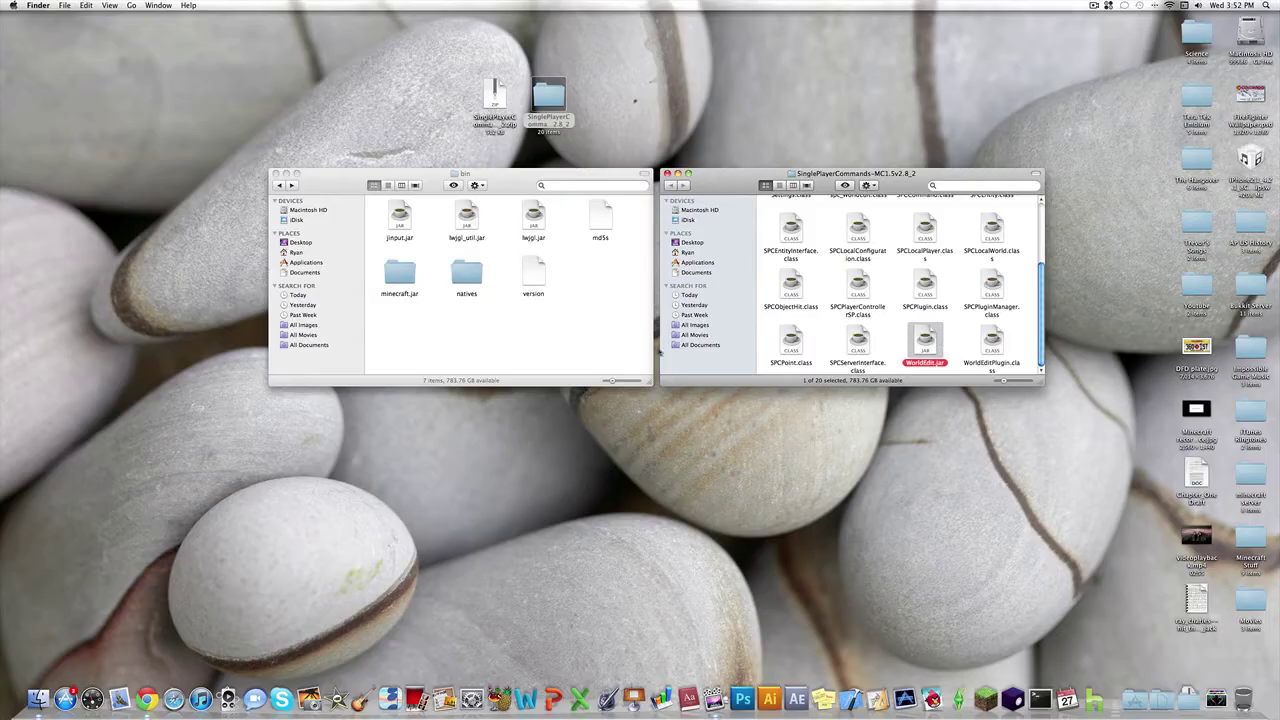
{"action": "left_click", "coordinate": [494, 331]}
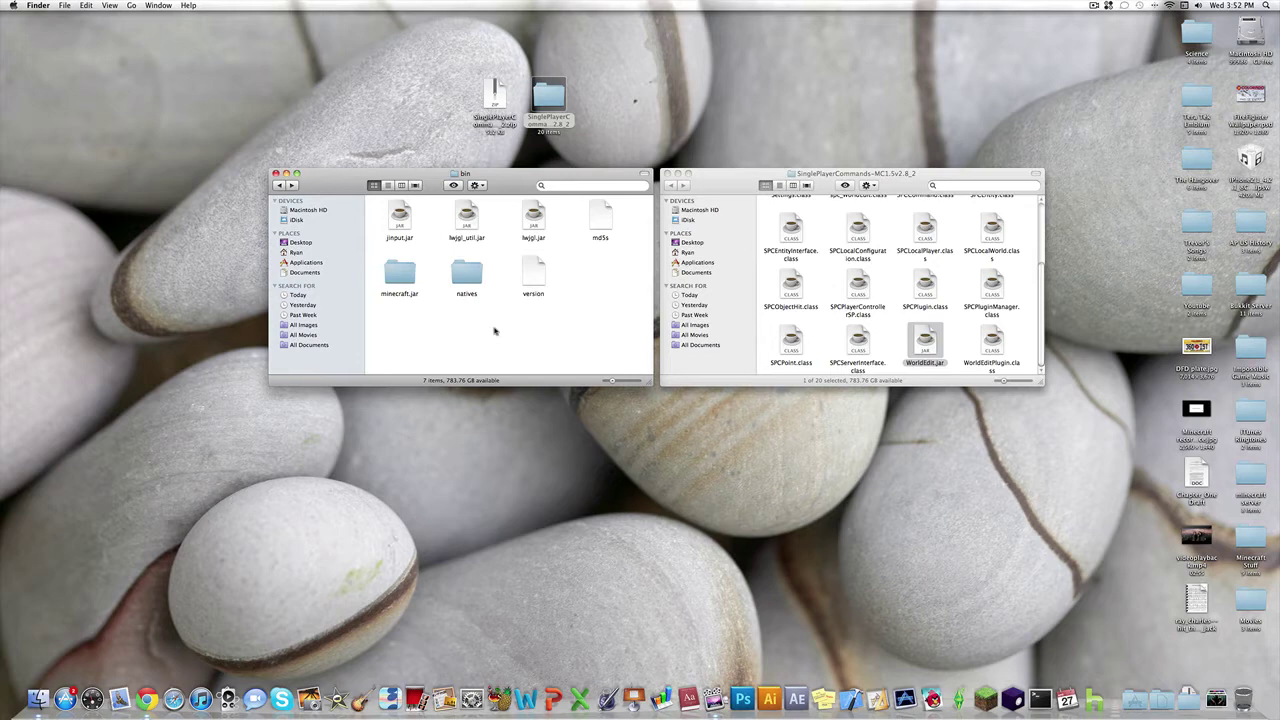
{"action": "key", "text": "super+v"}
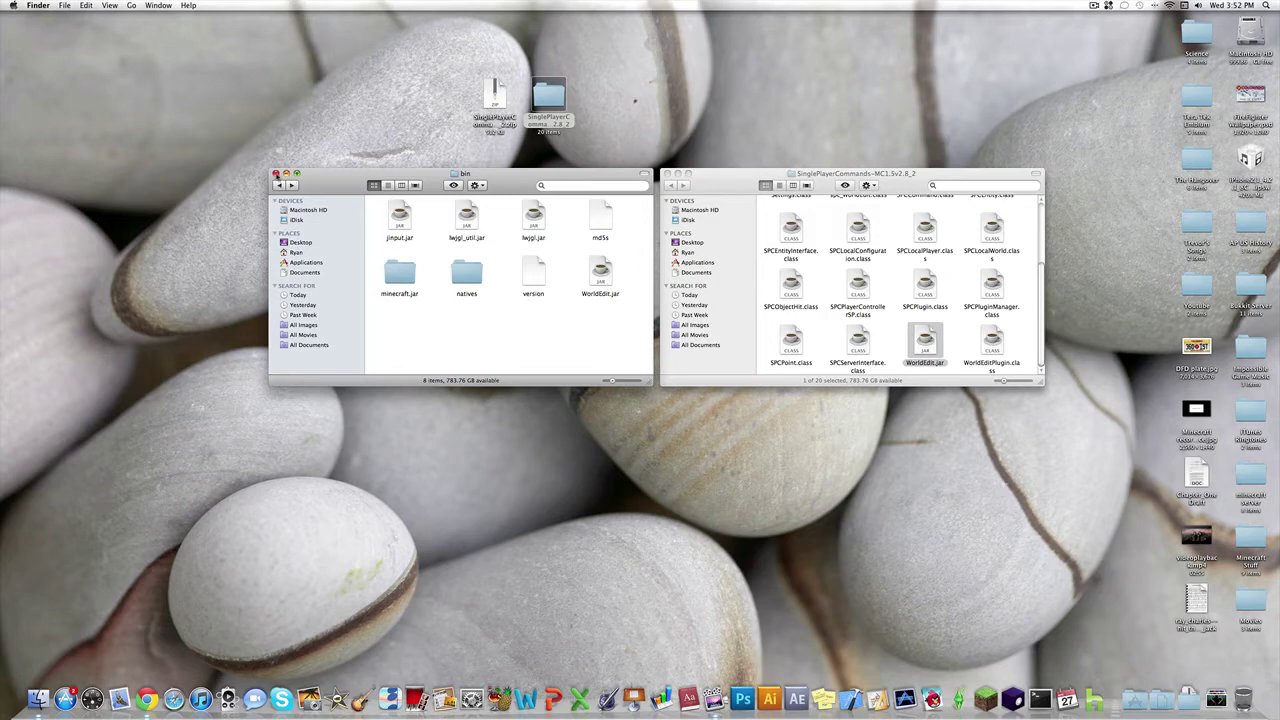
Close the bin and SinglePlayerCommands folder windows and launch Minecraft.
{"action": "left_click", "coordinate": [276, 173]}
{"action": "left_click", "coordinate": [668, 173]}
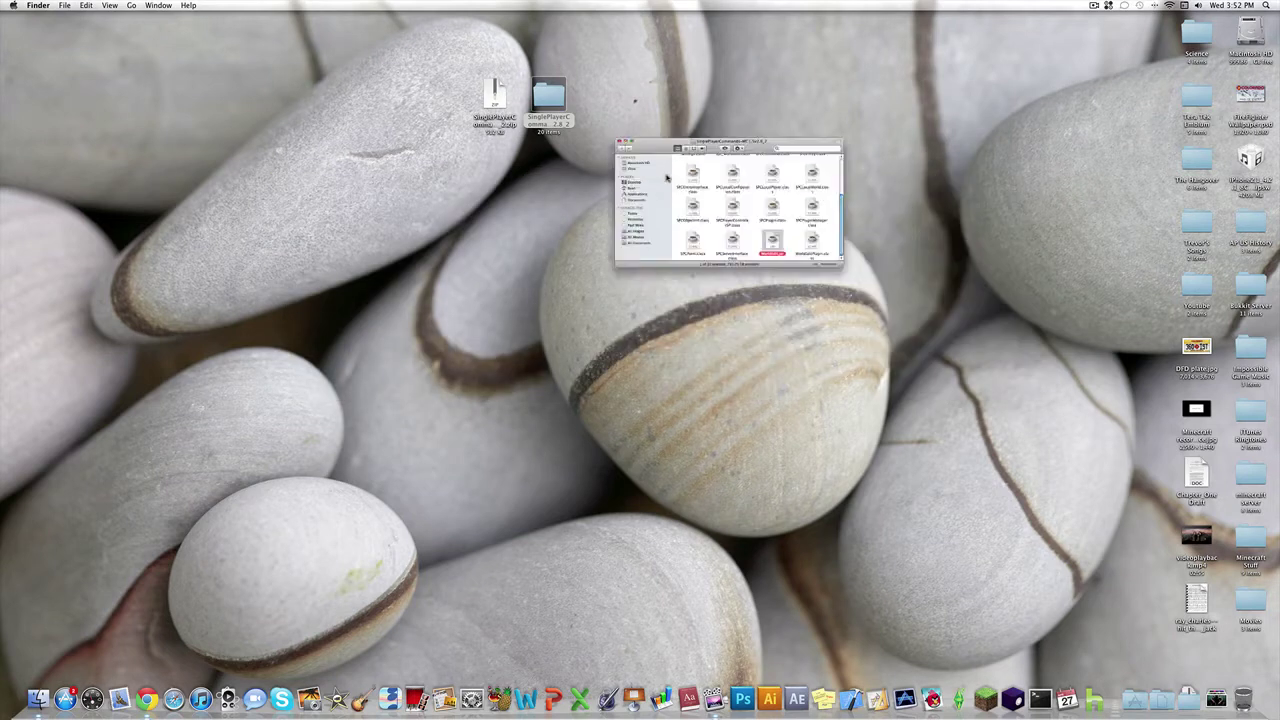
{"action": "left_click", "coordinate": [988, 690]}
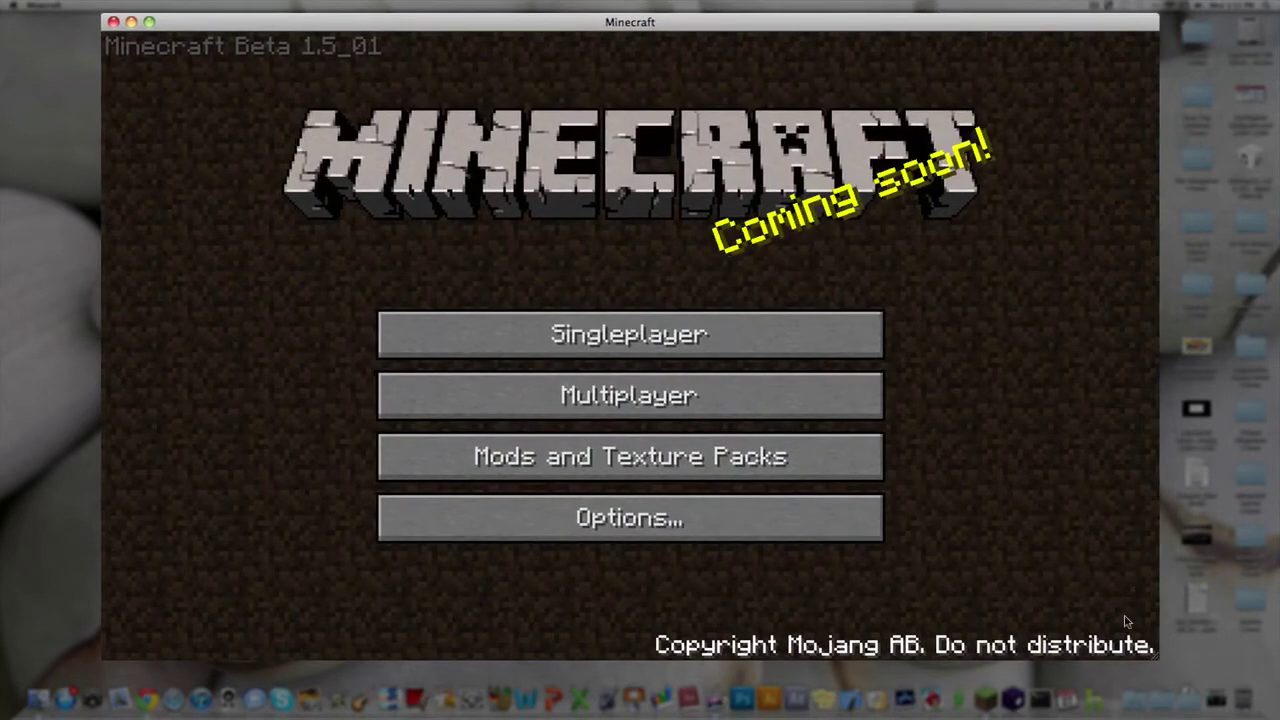
Rebind the controls to I for Inventory, T for Toggle Fog and C for Chat, and return to the title screen.
{"action": "left_click", "coordinate": [712, 533]}
{"action": "left_click", "coordinate": [713, 494]}
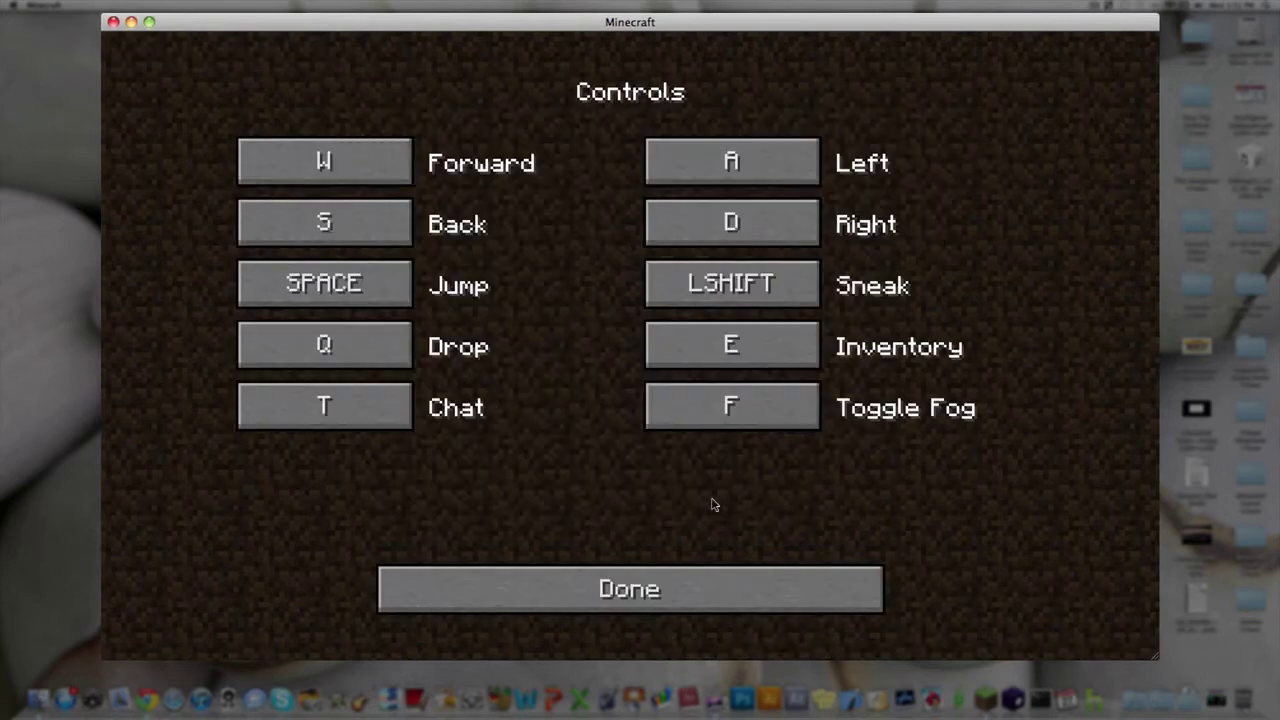
{"action": "left_click", "coordinate": [744, 346]}
{"action": "key", "text": "i"}
{"action": "left_click", "coordinate": [690, 408]}
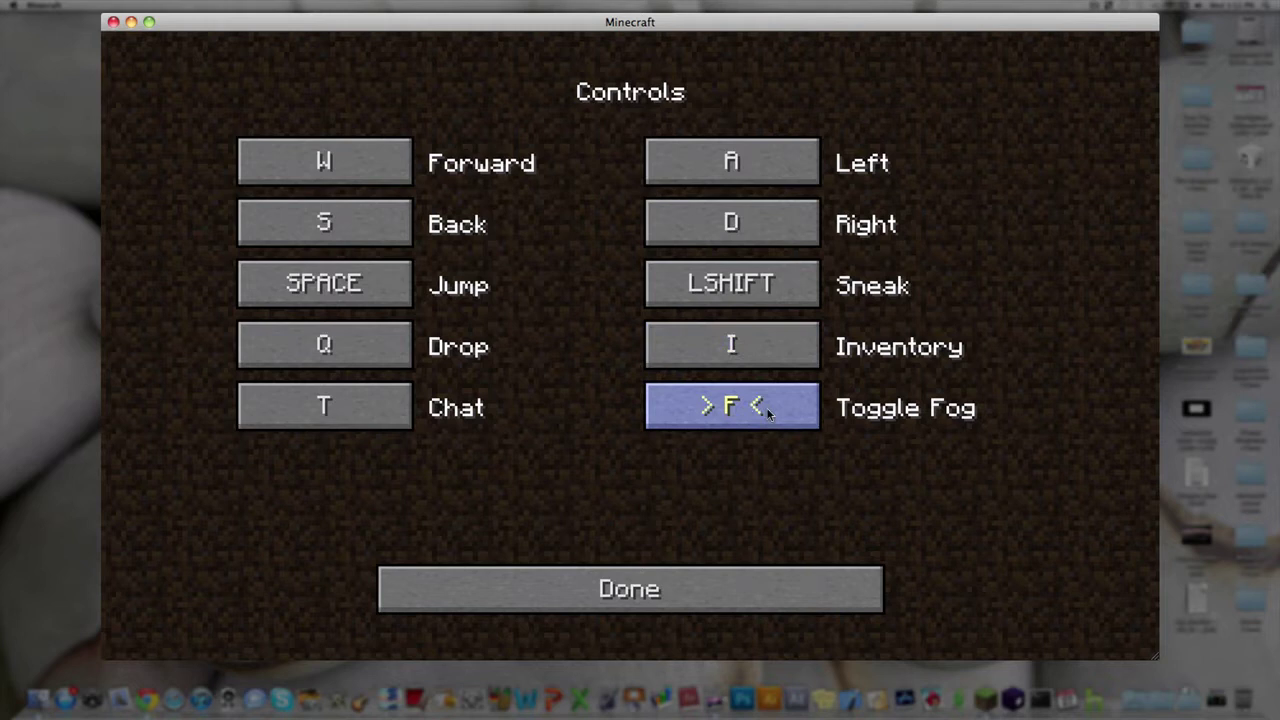
{"action": "key", "text": "t"}
{"action": "left_click", "coordinate": [386, 425]}
{"action": "key", "text": "c"}
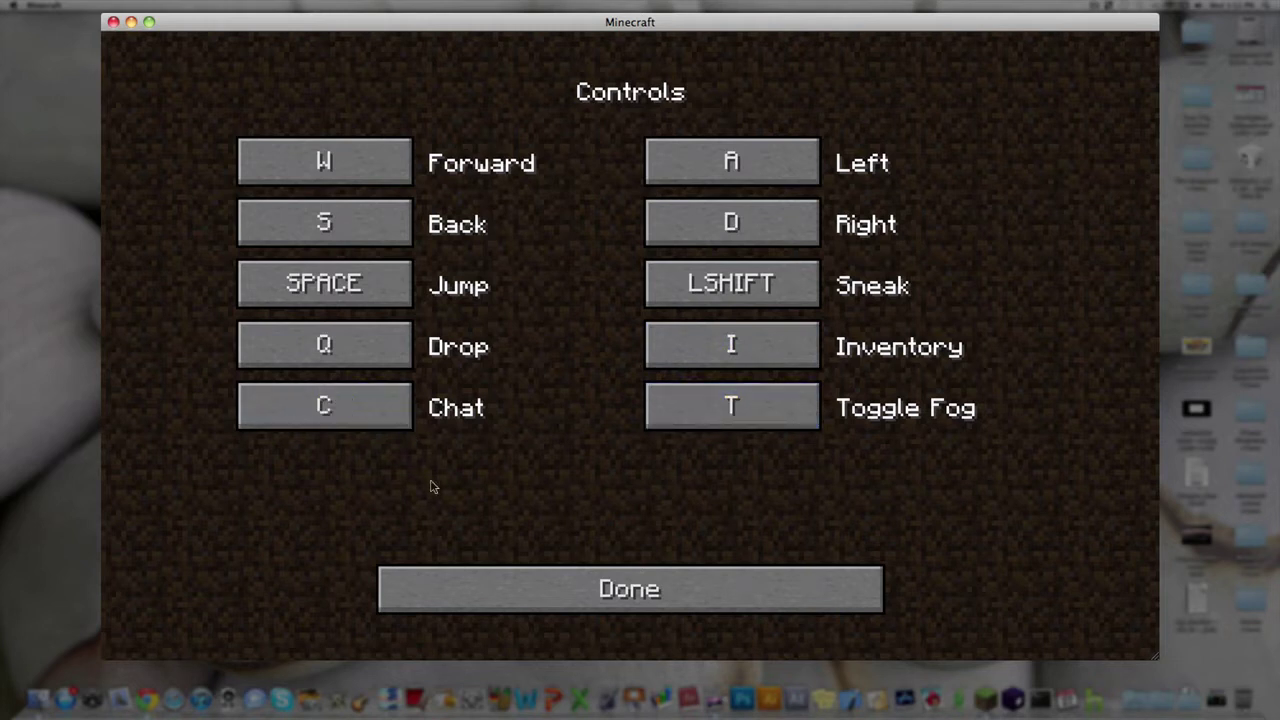
{"action": "left_click", "coordinate": [669, 592]}
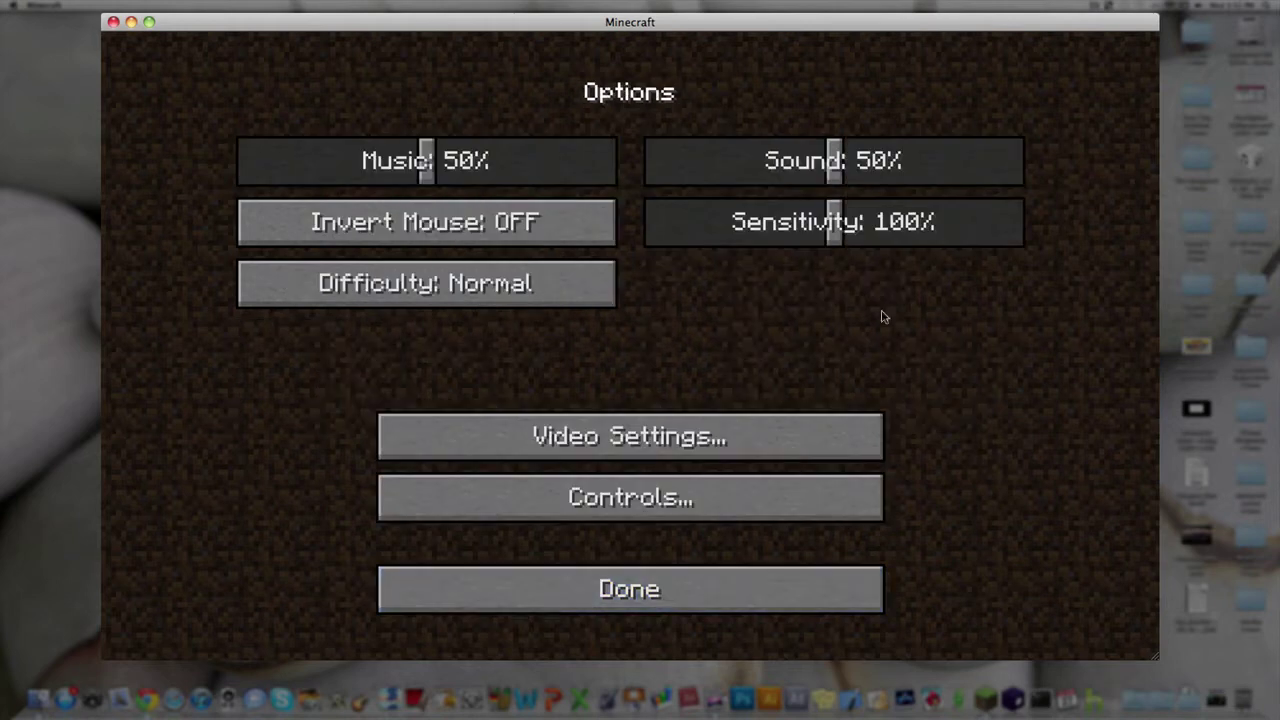
{"action": "left_click", "coordinate": [714, 576]}
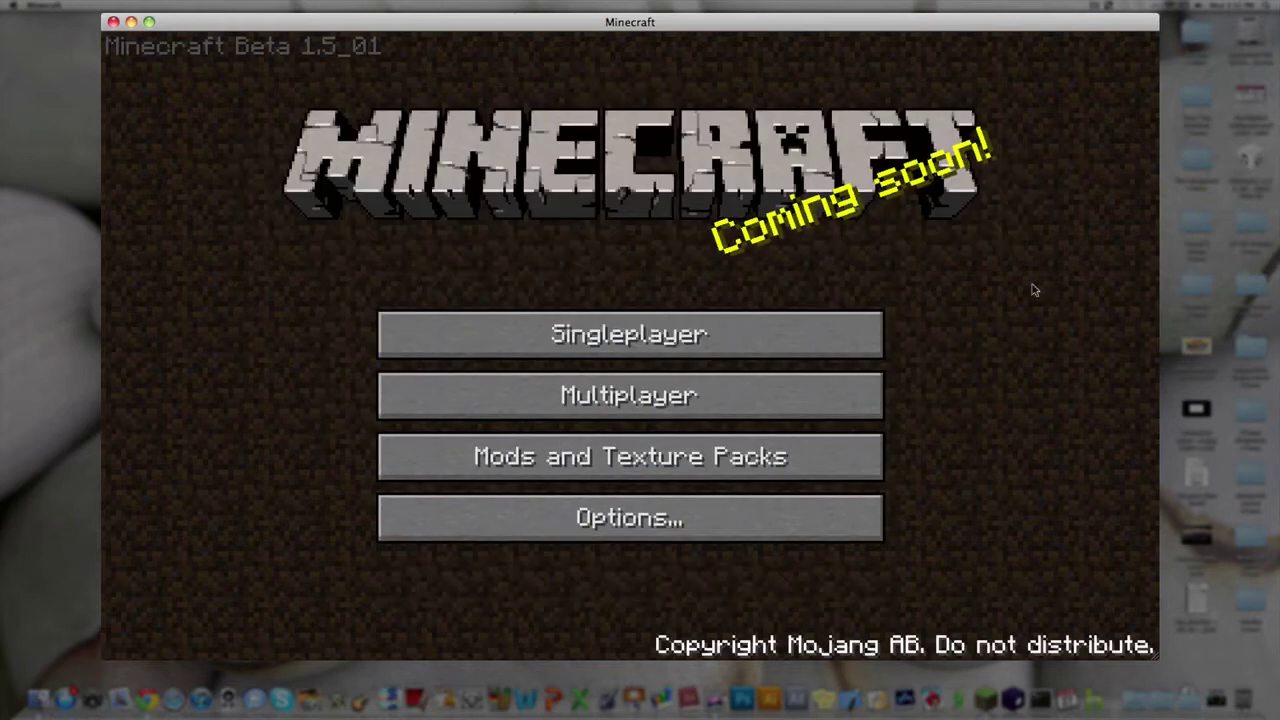
Create a new singleplayer world named TEST with a blank seed.
{"action": "left_click", "coordinate": [710, 338]}
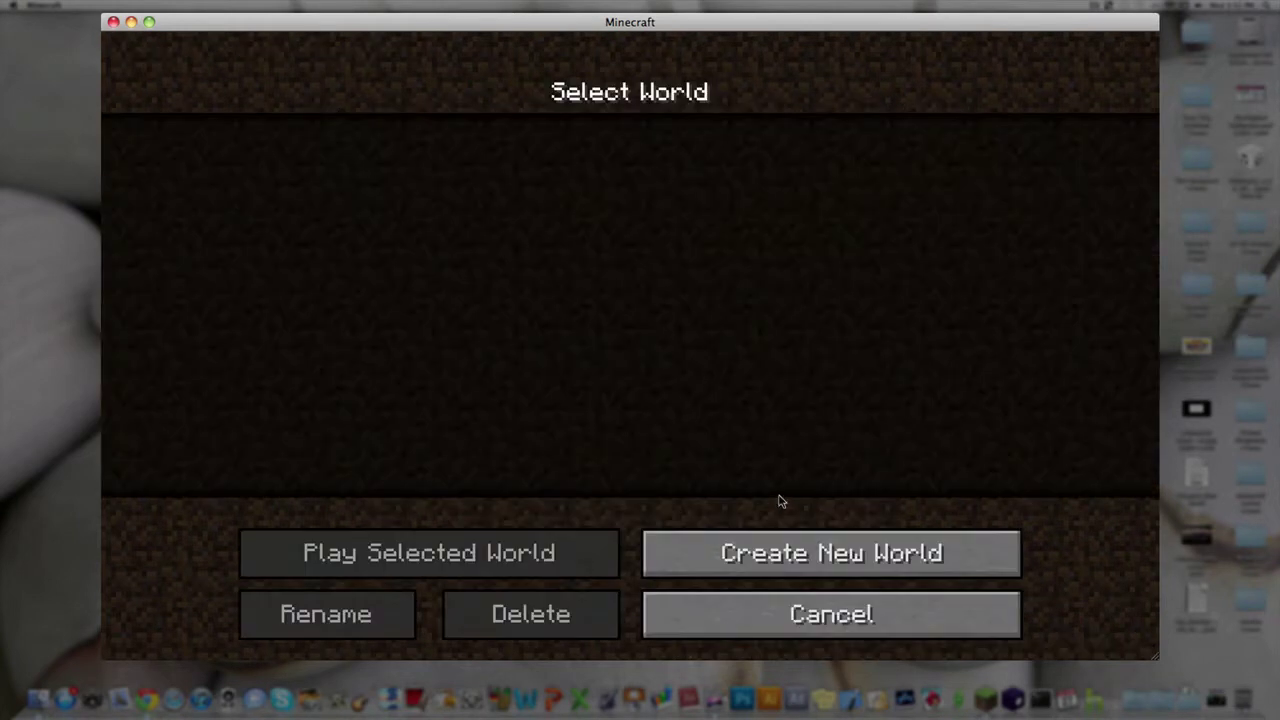
{"action": "left_click", "coordinate": [830, 556]}
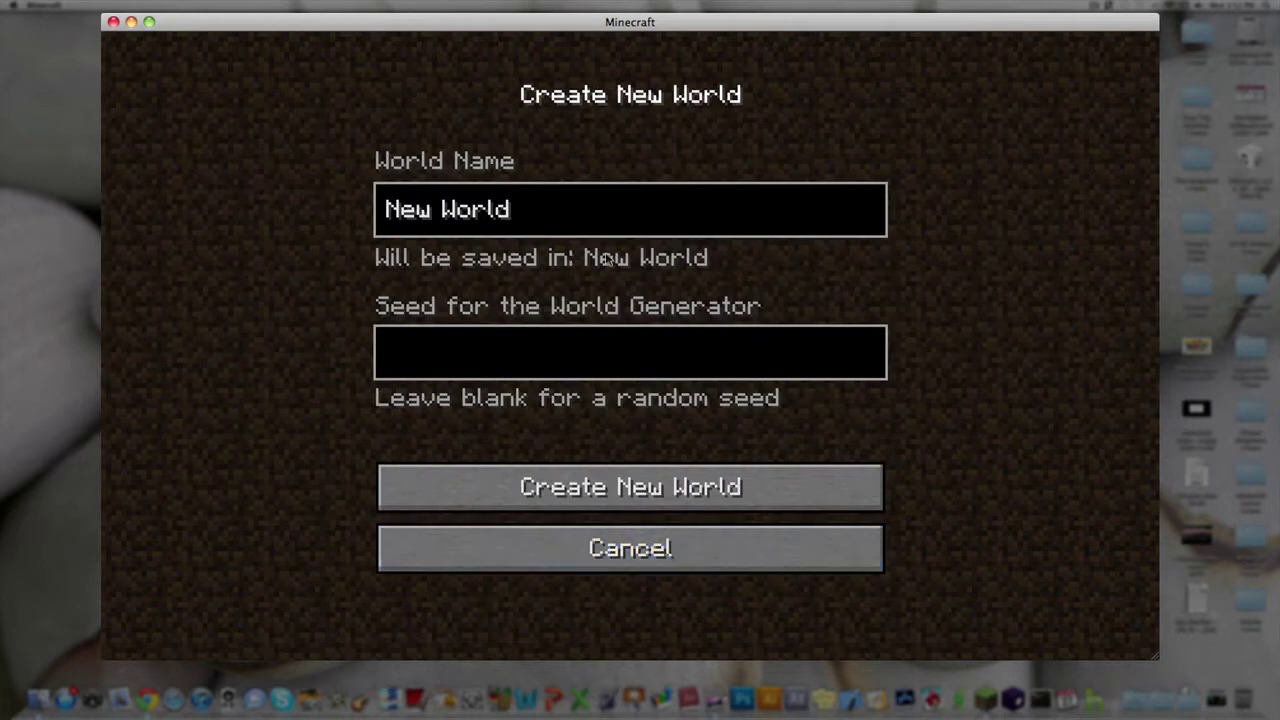
{"action": "key", "text": "BackSpace"}
{"action": "key", "text": "BackSpace"}
{"action": "key", "text": "BackSpace"}
{"action": "key", "text": "BackSpace"}
{"action": "key", "text": "BackSpace"}
{"action": "key", "text": "BackSpace"}
{"action": "key", "text": "BackSpace"}
{"action": "key", "text": "BackSpace"}
{"action": "key", "text": "BackSpace"}
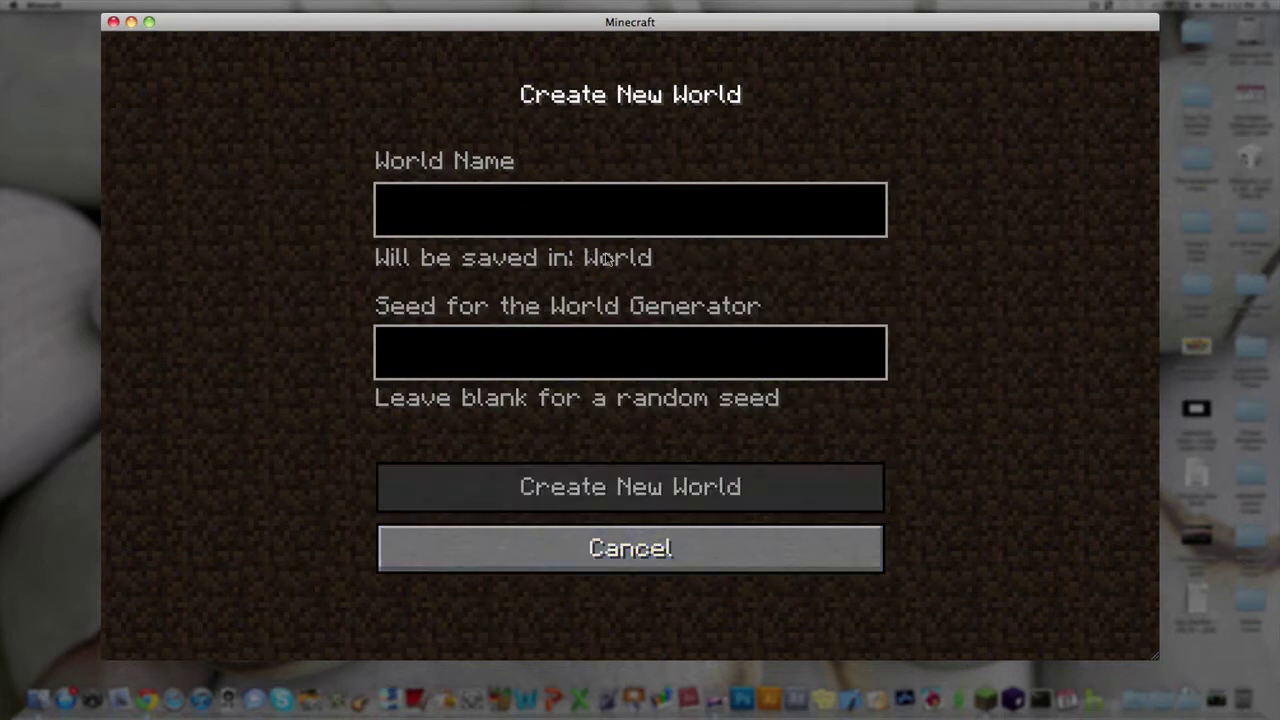
{"action": "type", "text": "TEST"}
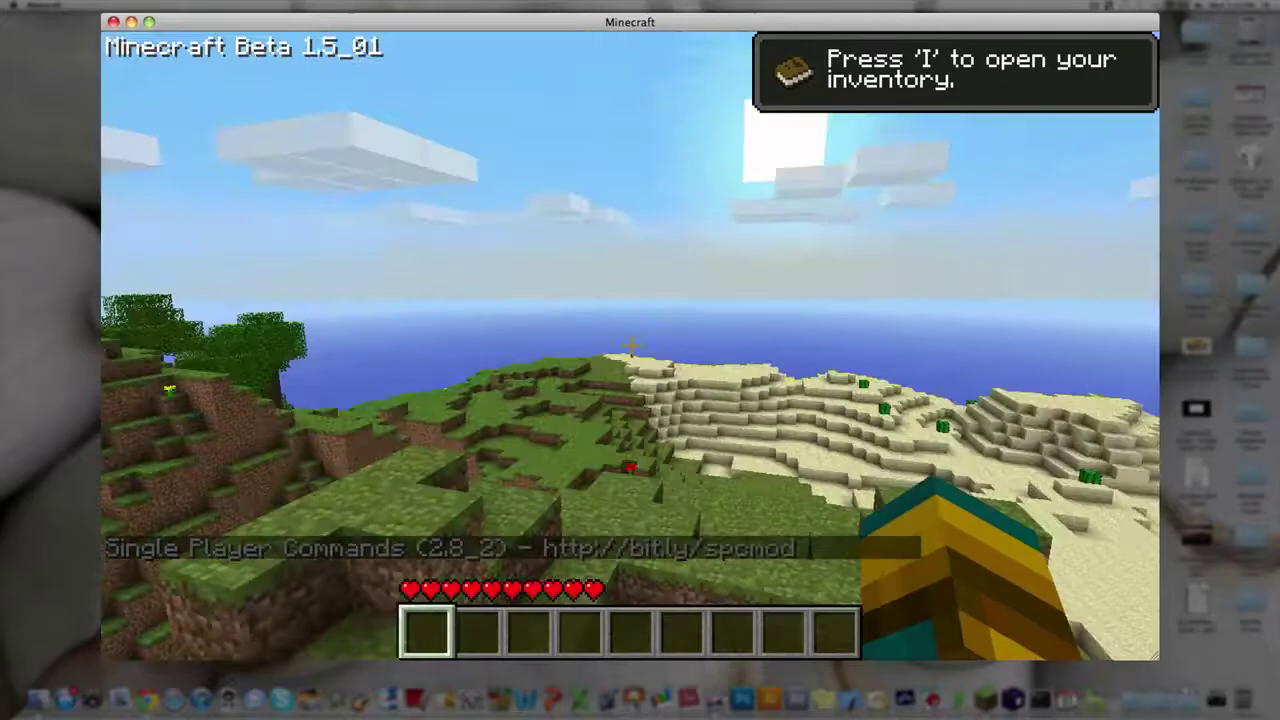
Open the character's inventory in the new world, close it and look over the surrounding terrain.
{"action": "key", "text": "i"}
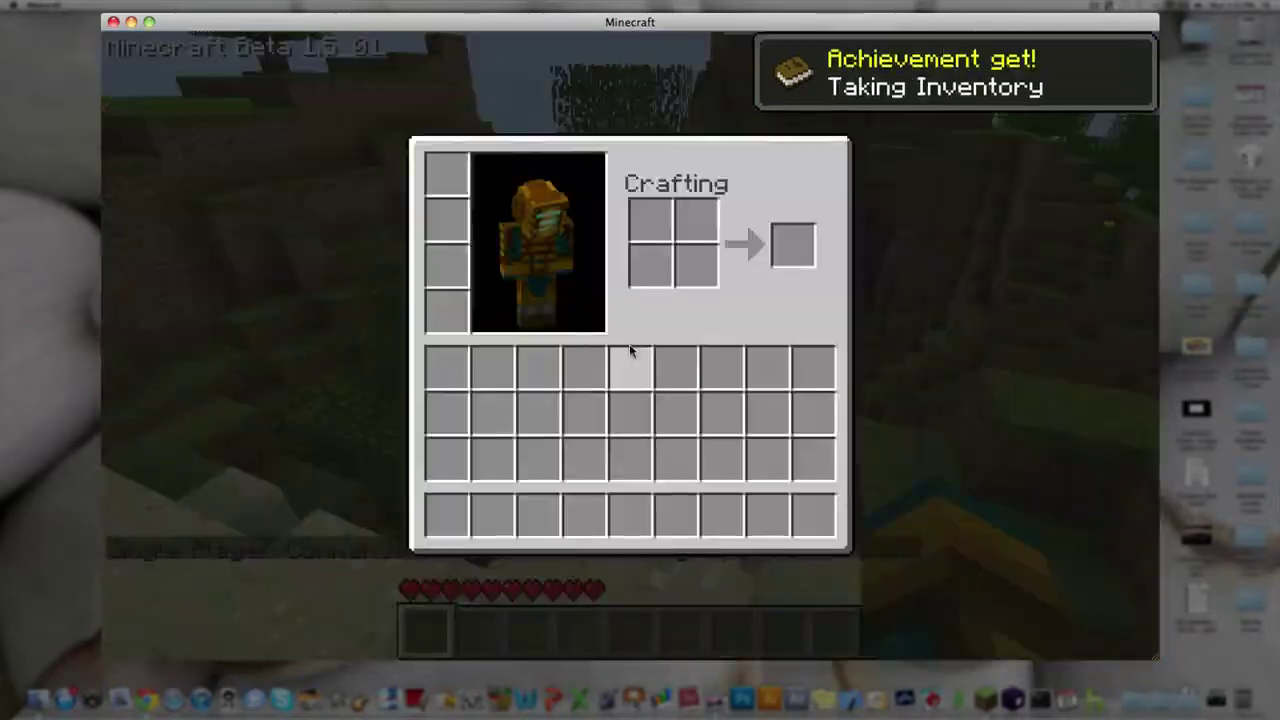
{"action": "key", "text": "e"}
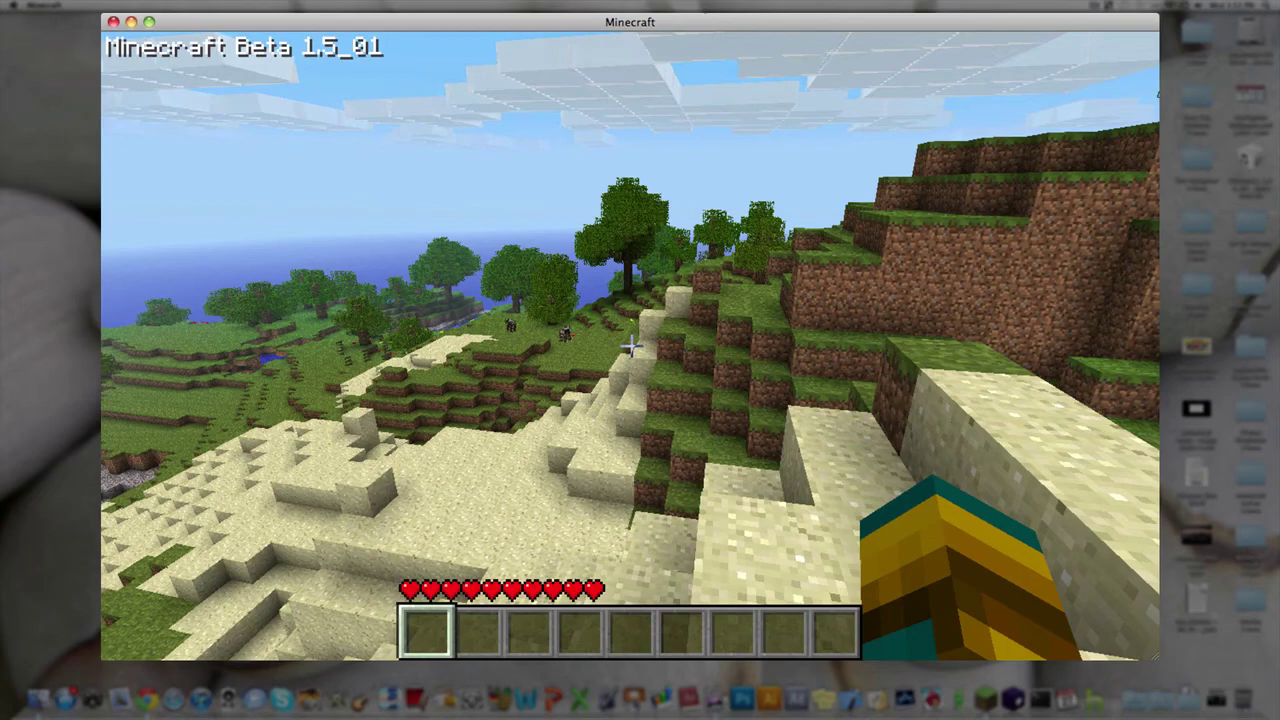
{"action": "mouse_move", "coordinate": [631, 346]}
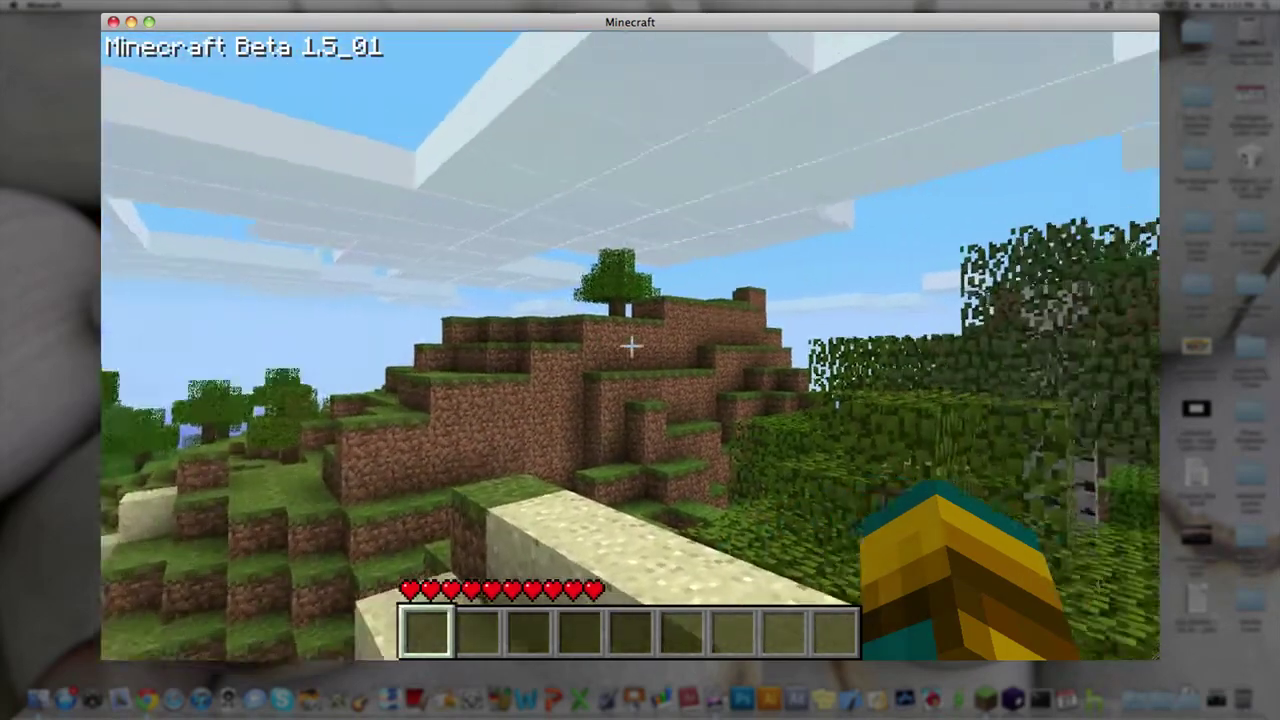
Run the help command in the chat to list the mod's commands, and close the chat after reading them.
{"action": "key", "text": "t"}
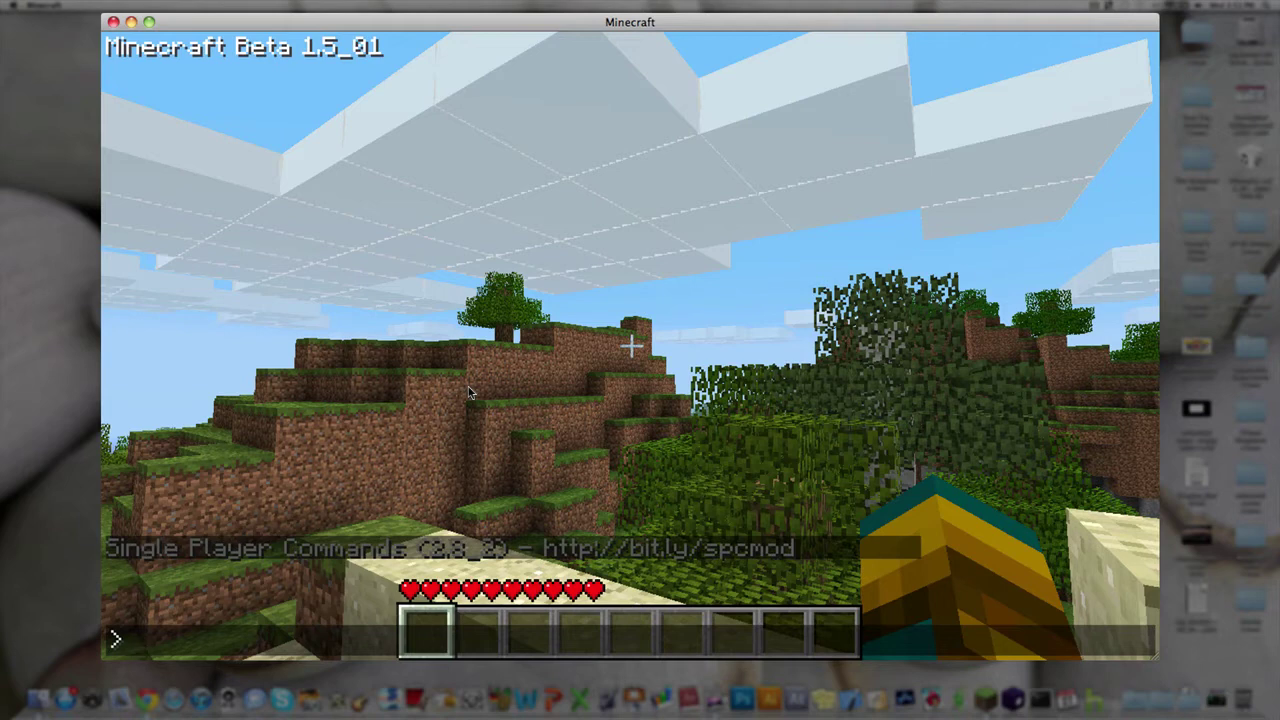
{"action": "type", "text": "help"}
{"action": "key", "text": "Return"}
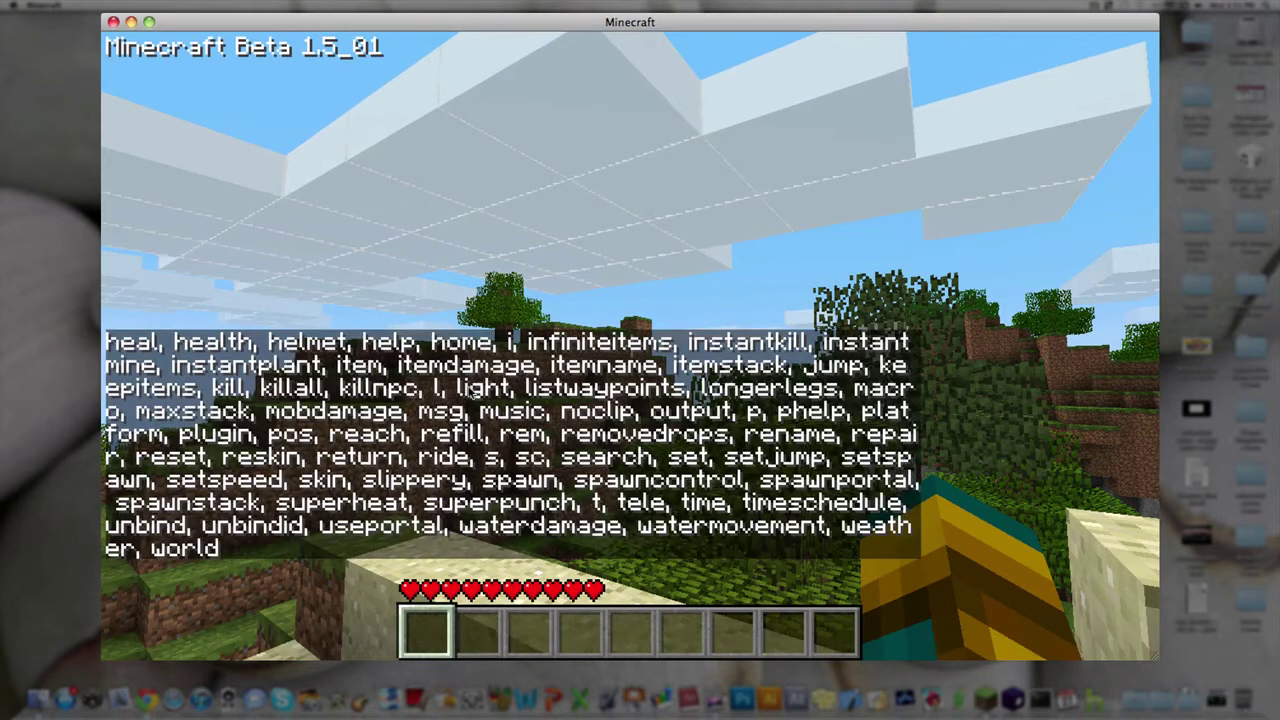
{"action": "key", "text": "t"}
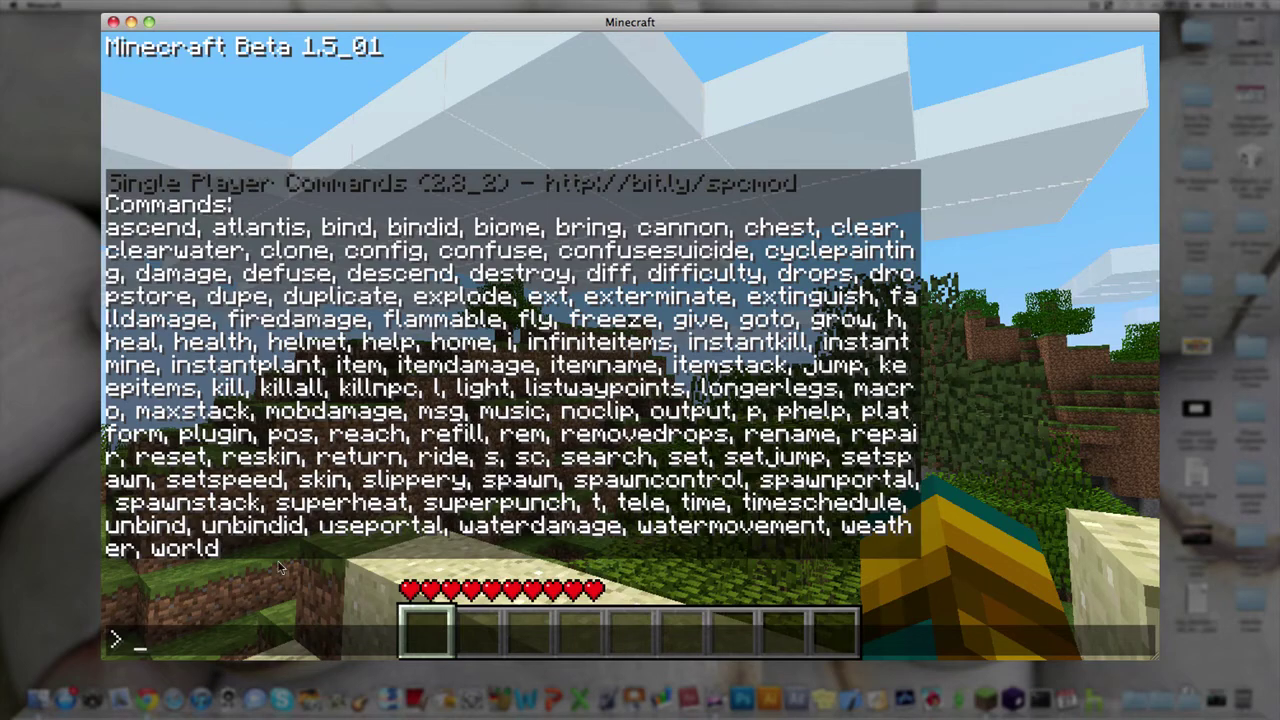
{"action": "key", "text": "Escape"}
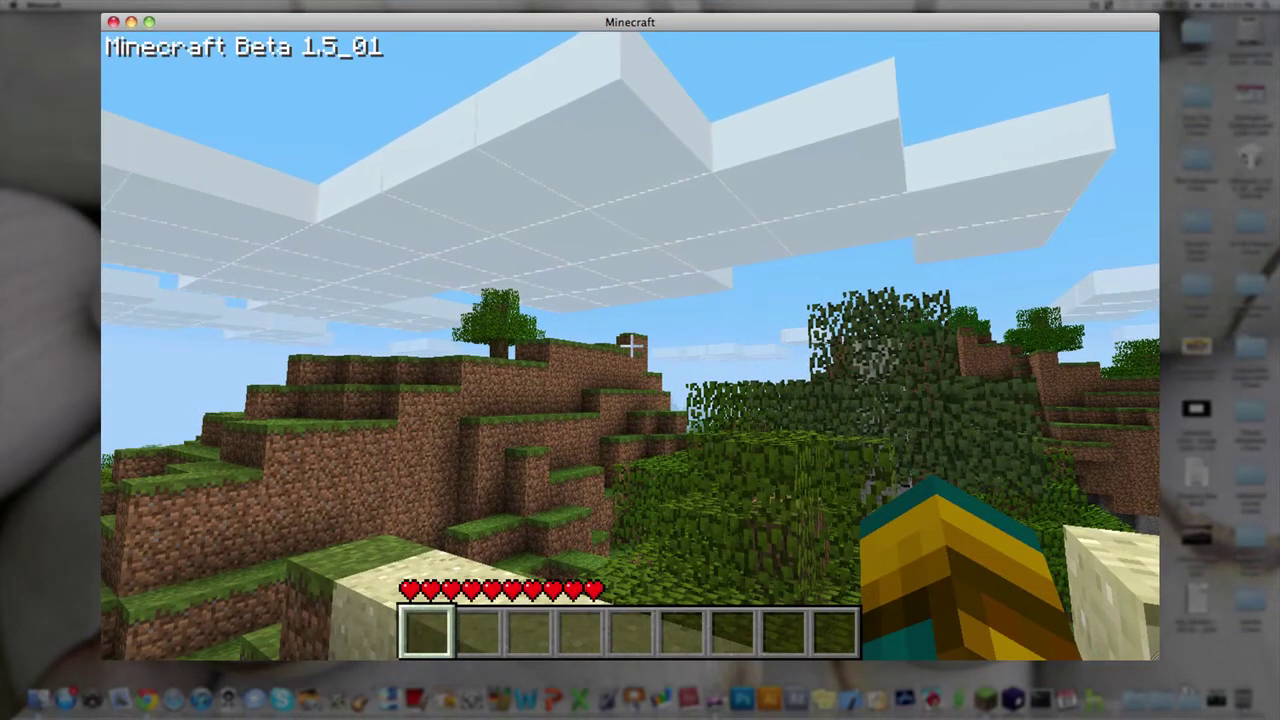
Run /jump in the chat to teleport to the targeted spot on the hill.
{"action": "key", "text": "t"}
{"action": "type", "text": "/j"}
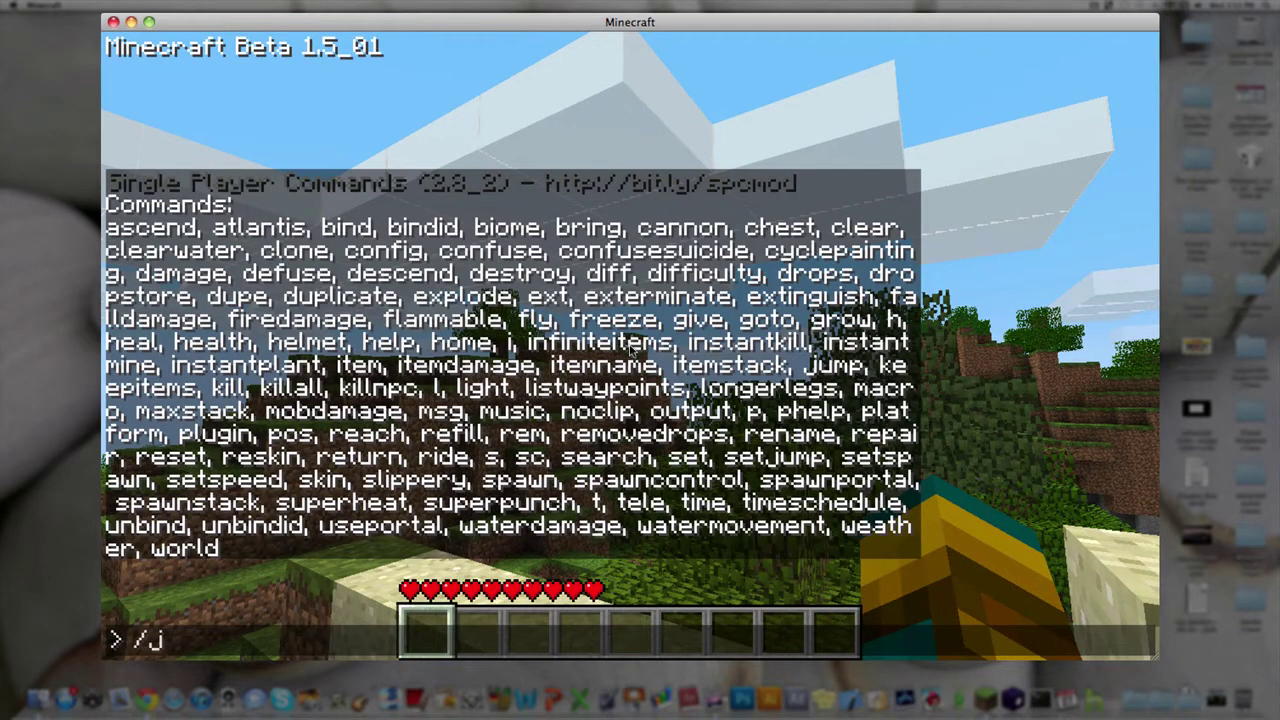
{"action": "type", "text": "ep"}
{"action": "key", "text": "BackSpace"}
{"action": "key", "text": "BackSpace"}
{"action": "key", "text": "BackSpace"}
{"action": "type", "text": "jump"}
{"action": "key", "text": "Return"}
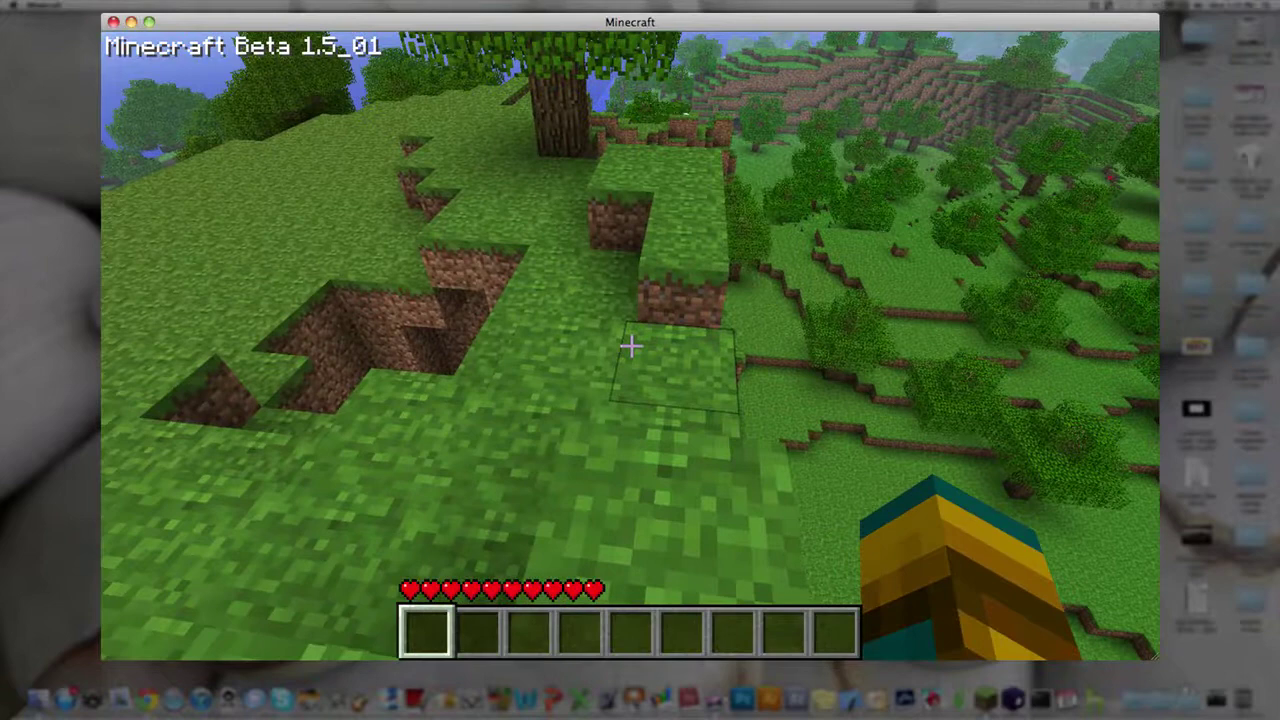
Add a stack of dirt to the inventory with the command /give dirt 64.
{"action": "key", "text": "slash"}
{"action": "type", "text": "give dirt"}
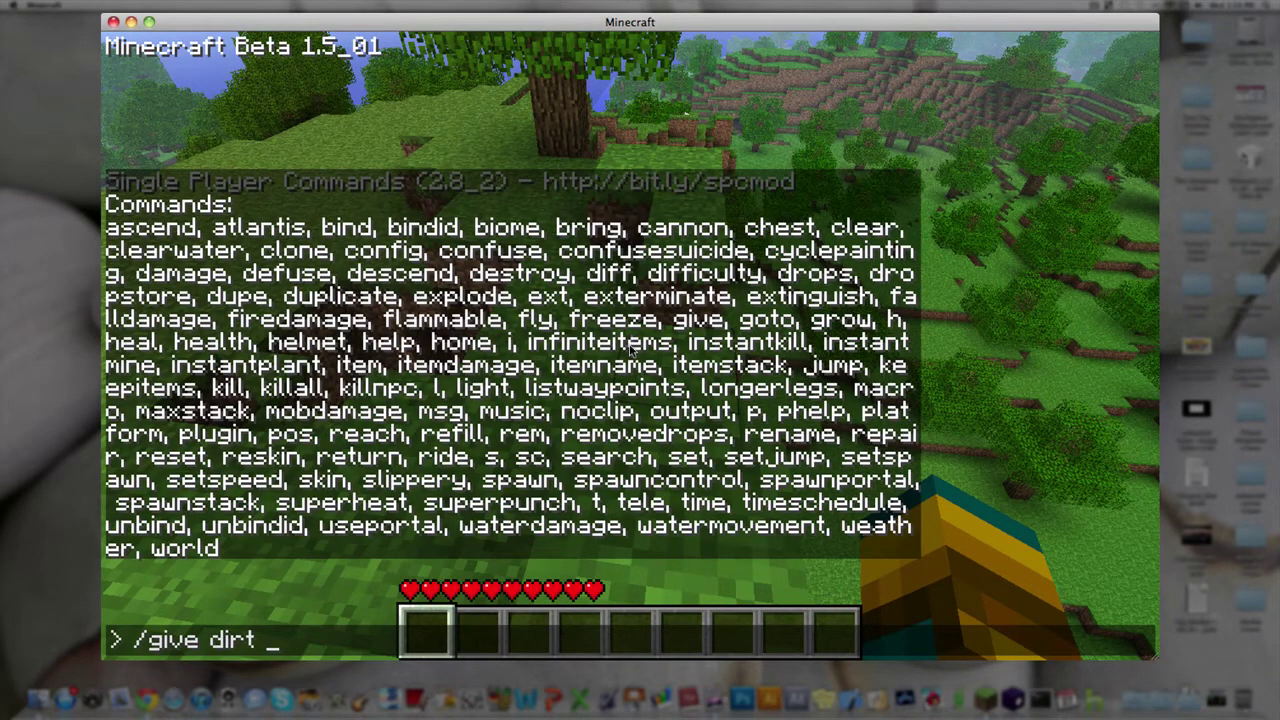
{"action": "type", "text": " 64"}
{"action": "key", "text": "Return"}
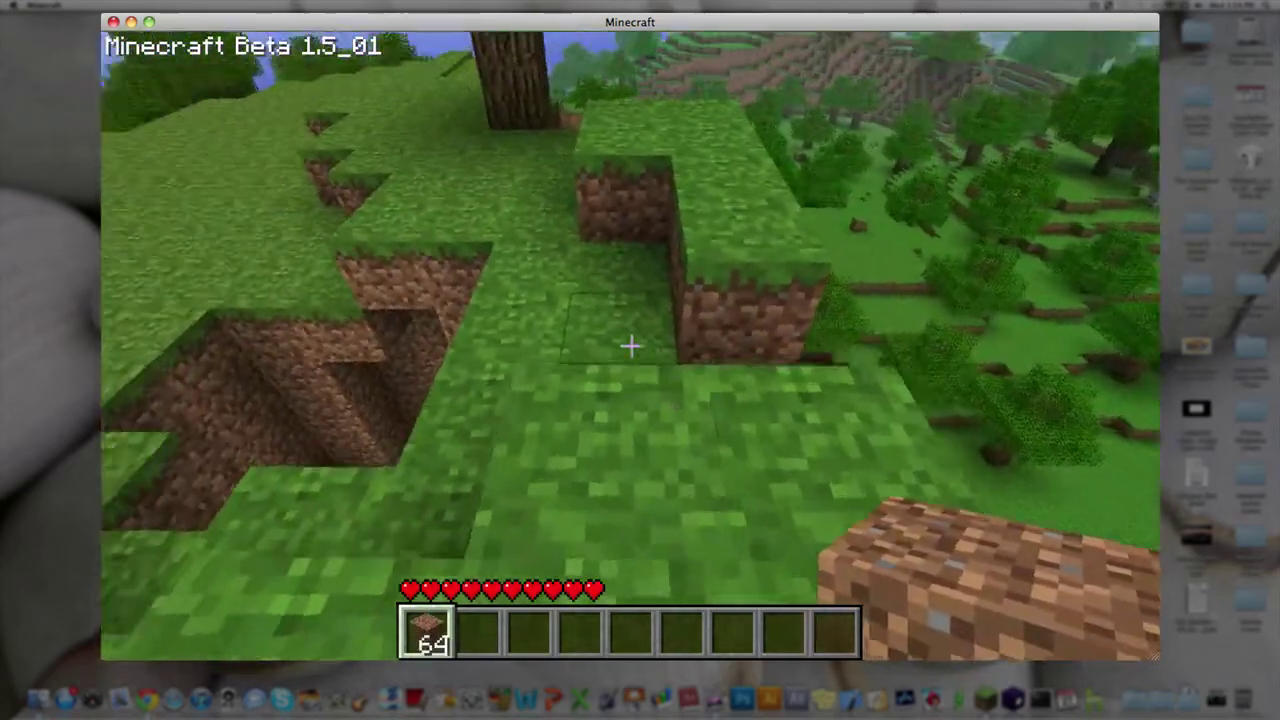
Place ten dirt blocks on the grassy hilltop around the character.
{"action": "right_click", "coordinate": [632, 346]}
{"action": "right_click", "coordinate": [632, 346]}
{"action": "right_click", "coordinate": [632, 346]}
{"action": "right_click", "coordinate": [632, 346]}
{"action": "right_click", "coordinate": [632, 346]}
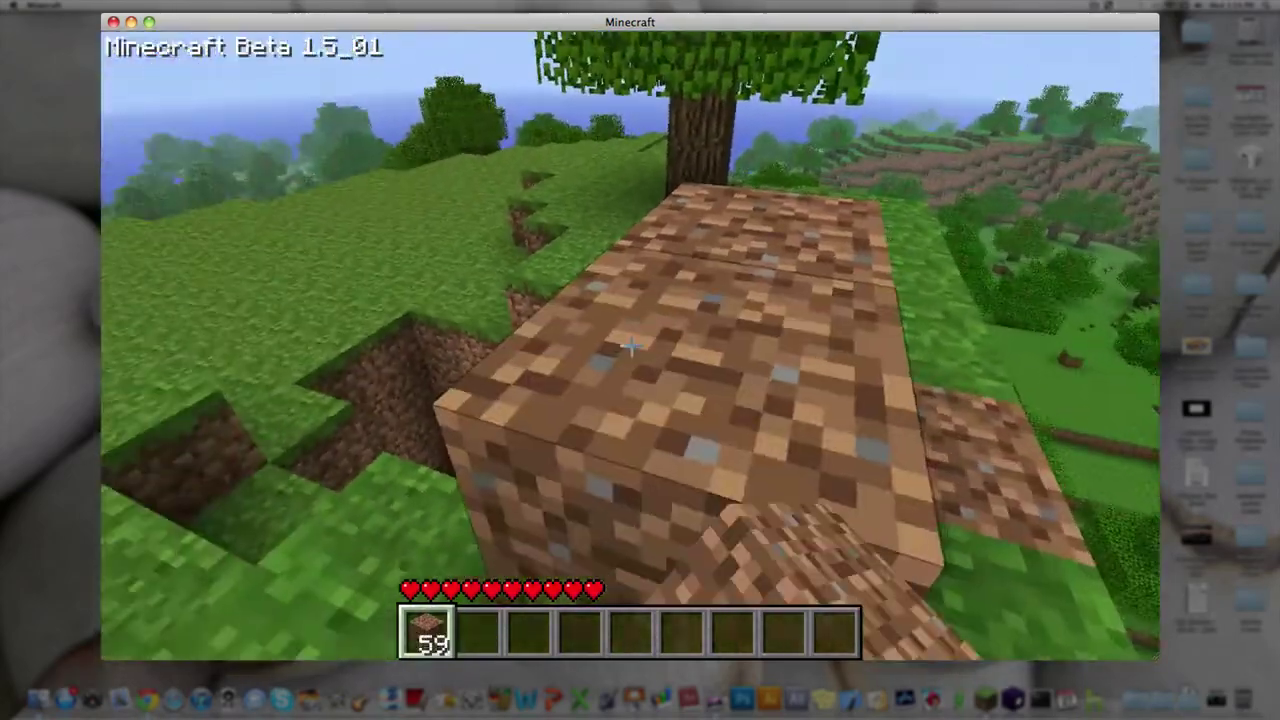
{"action": "right_click", "coordinate": [632, 346]}
{"action": "right_click", "coordinate": [632, 346]}
{"action": "right_click", "coordinate": [632, 346]}
{"action": "right_click", "coordinate": [632, 346]}
{"action": "right_click", "coordinate": [632, 346]}
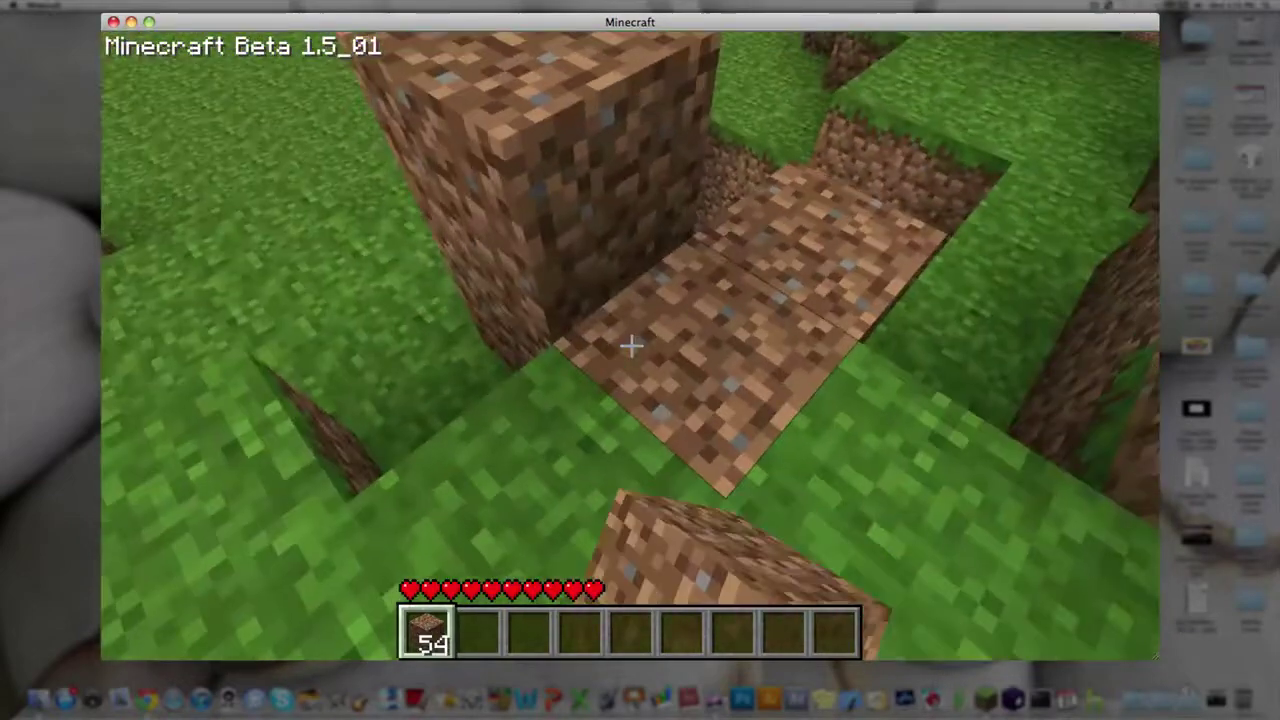
Run /give sapling -1, pick up the dropped sapling and hold it in hand.
{"action": "key", "text": "t"}
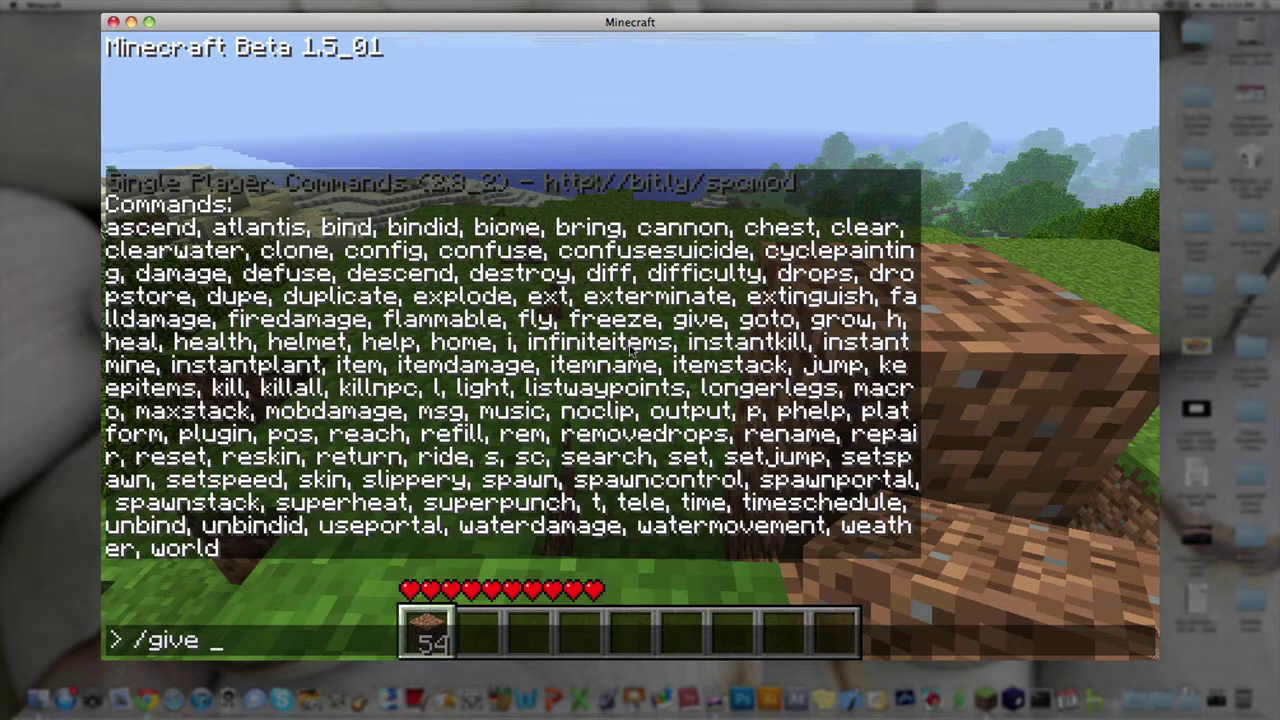
{"action": "type", "text": "sapling"}
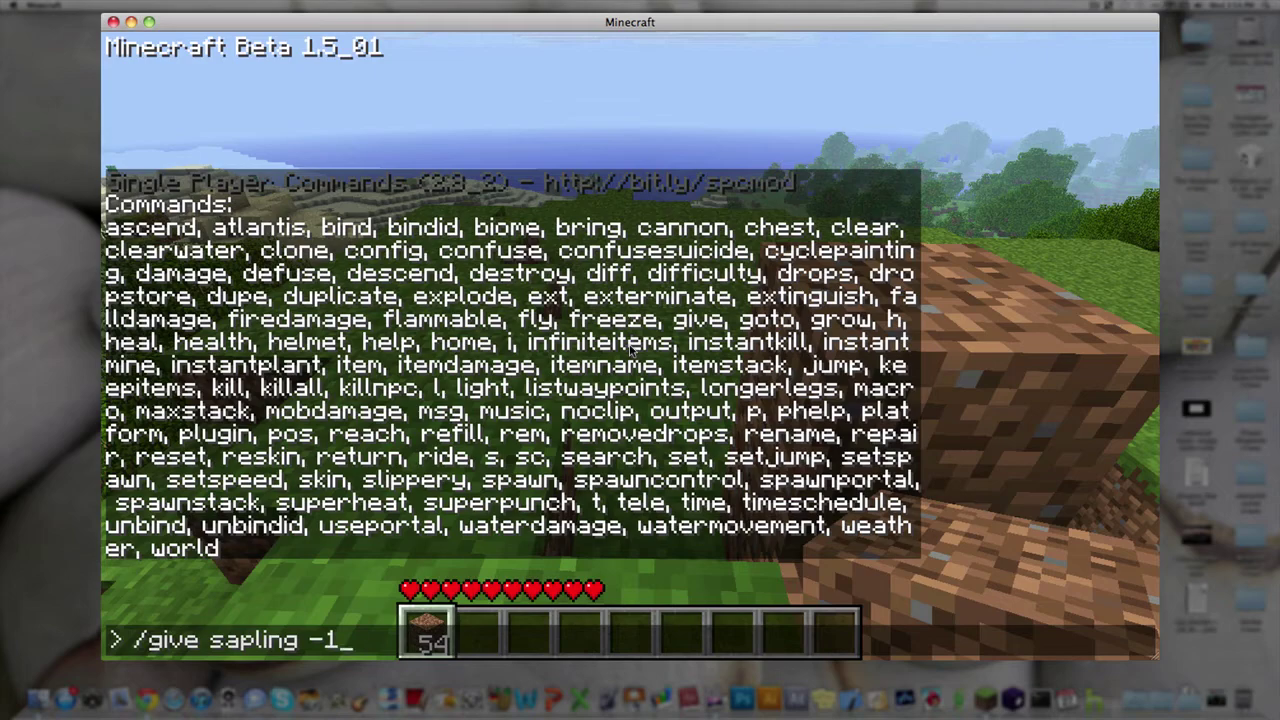
{"action": "type", "text": " -1"}
{"action": "key", "text": "Return"}
{"action": "key", "text": "w"}
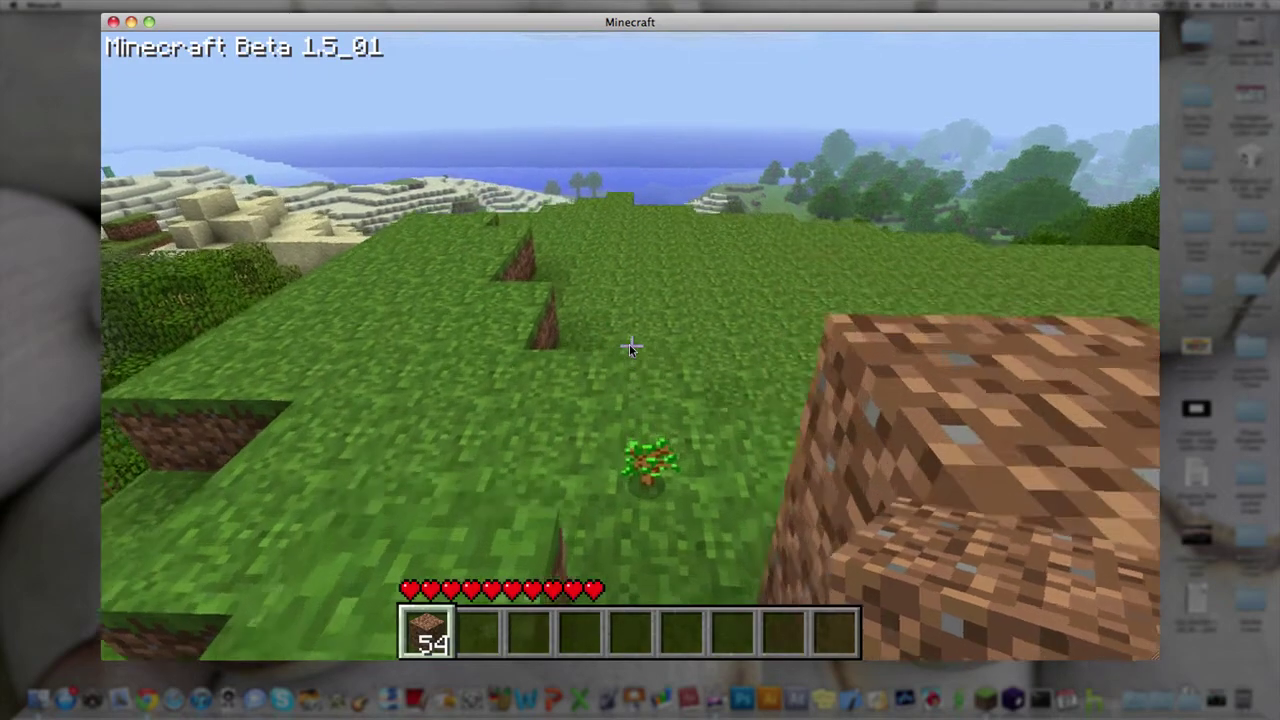
{"action": "key", "text": "2"}
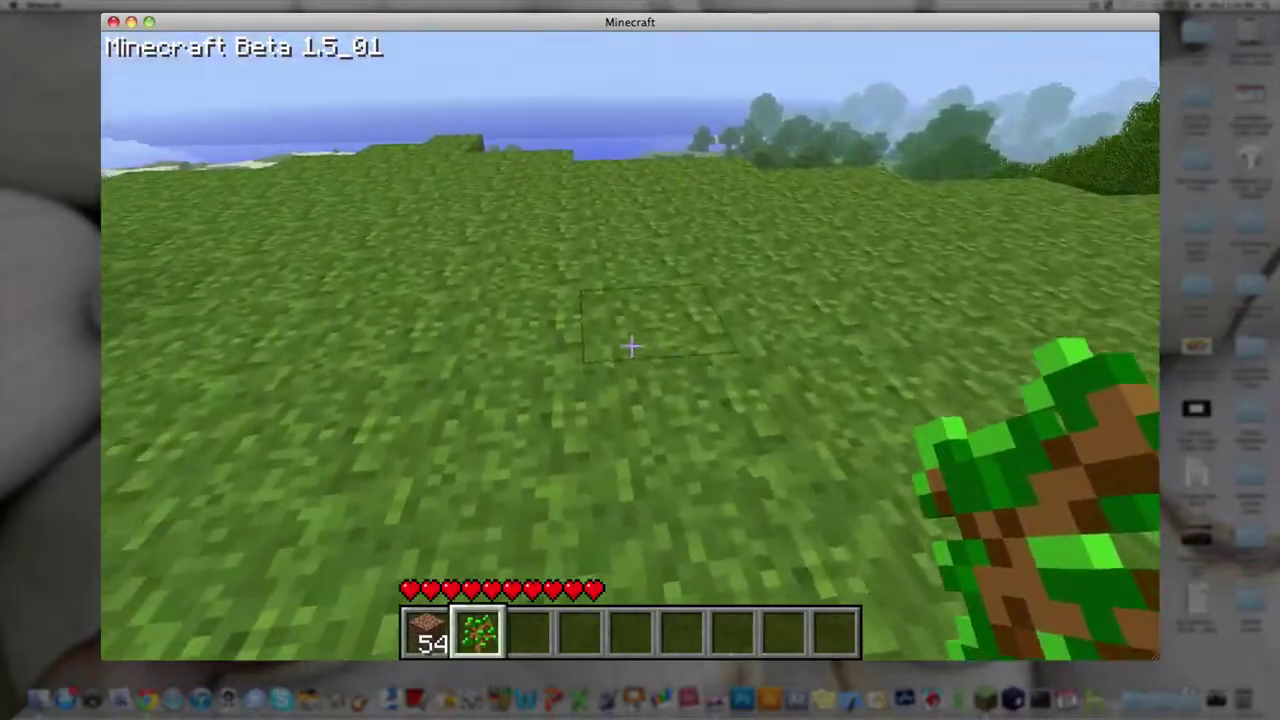
Plant a cluster of saplings on the open grass near the dirt ledge.
{"action": "right_click", "coordinate": [631, 346]}
{"action": "right_click", "coordinate": [631, 346]}
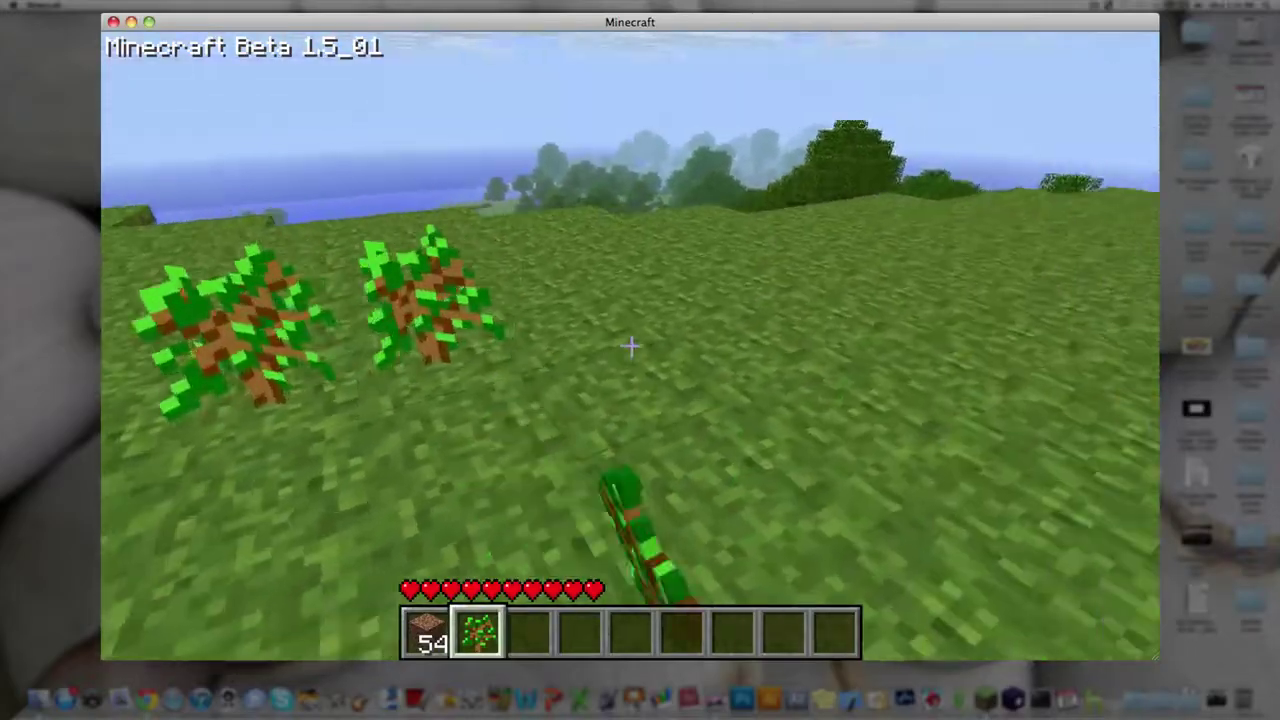
{"action": "right_click", "coordinate": [631, 346]}
{"action": "right_click", "coordinate": [631, 346]}
{"action": "right_click", "coordinate": [631, 346]}
{"action": "right_click", "coordinate": [631, 346]}
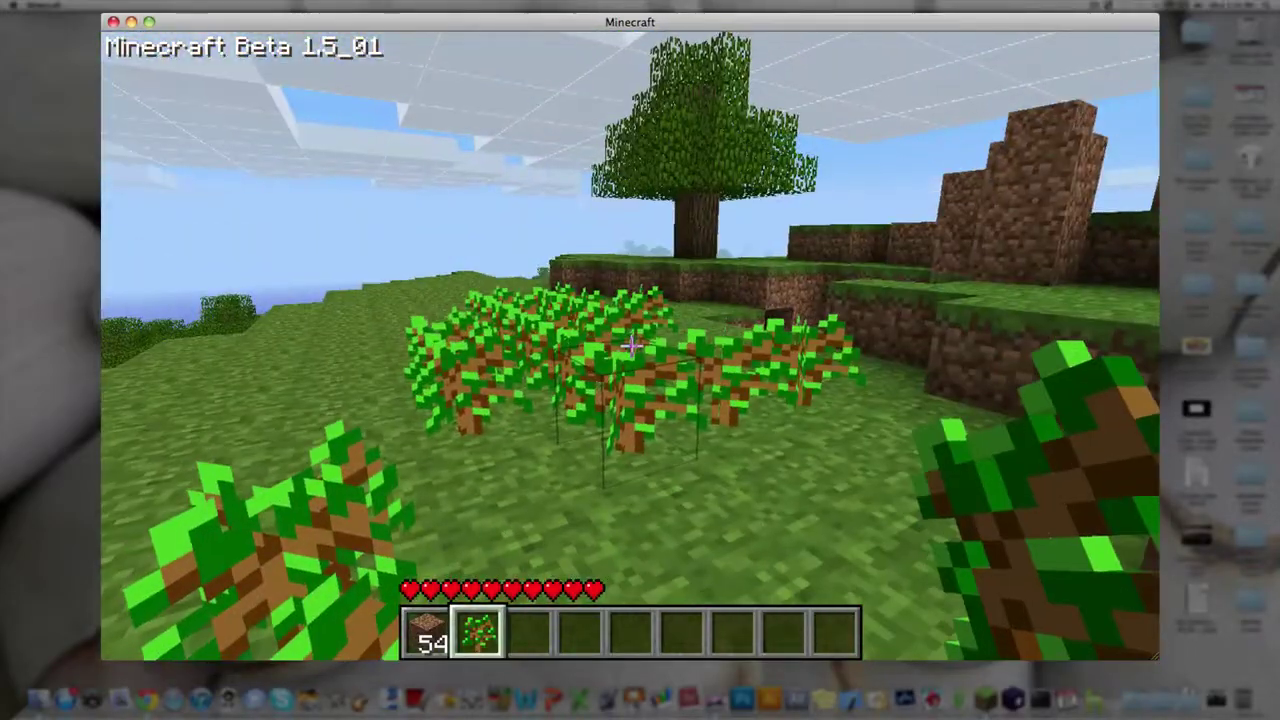
{"action": "right_click", "coordinate": [631, 346]}
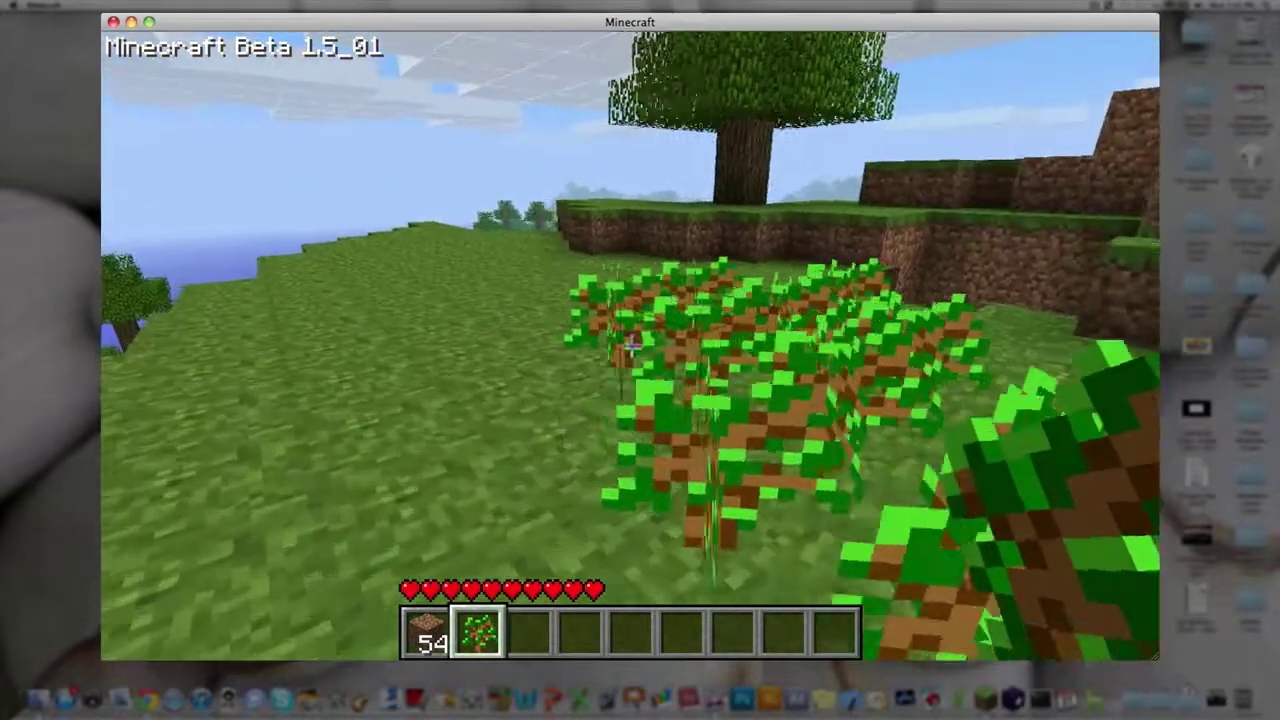
{"action": "key", "text": "a"}
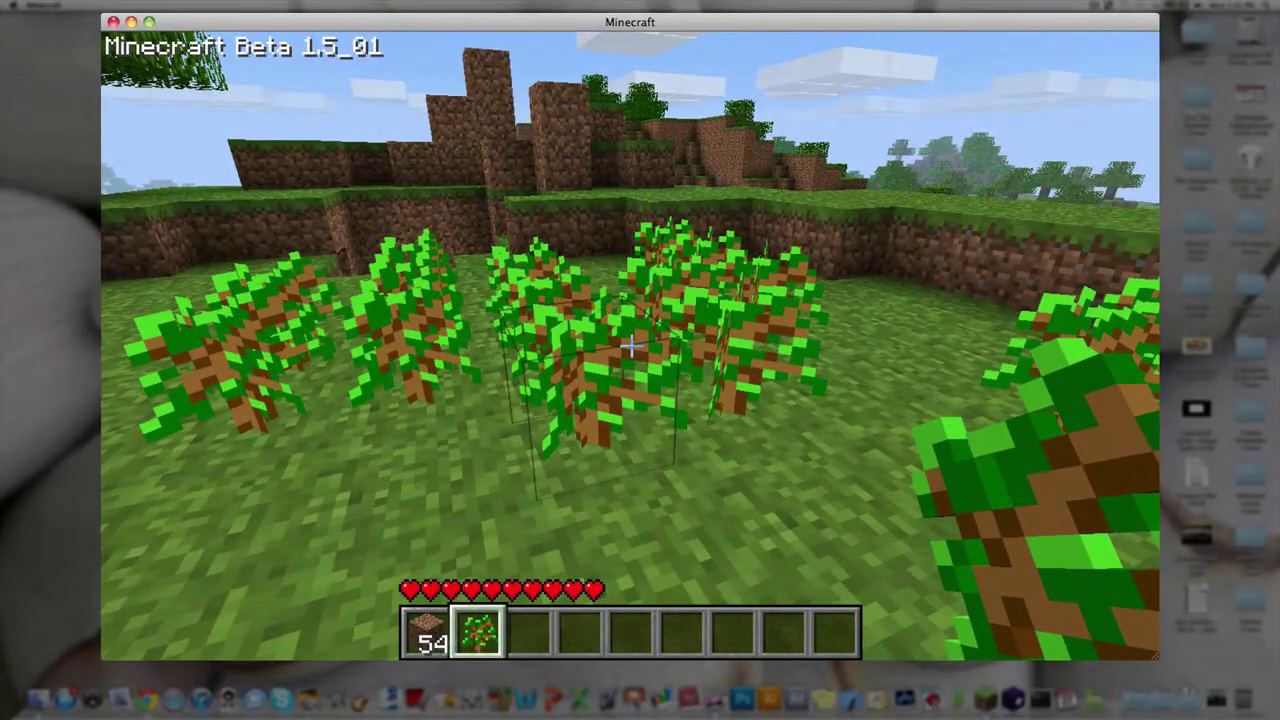
Try to obtain bonemeal with the command /give bonemeal, and walk on across the hilltop.
{"action": "key", "text": "t"}
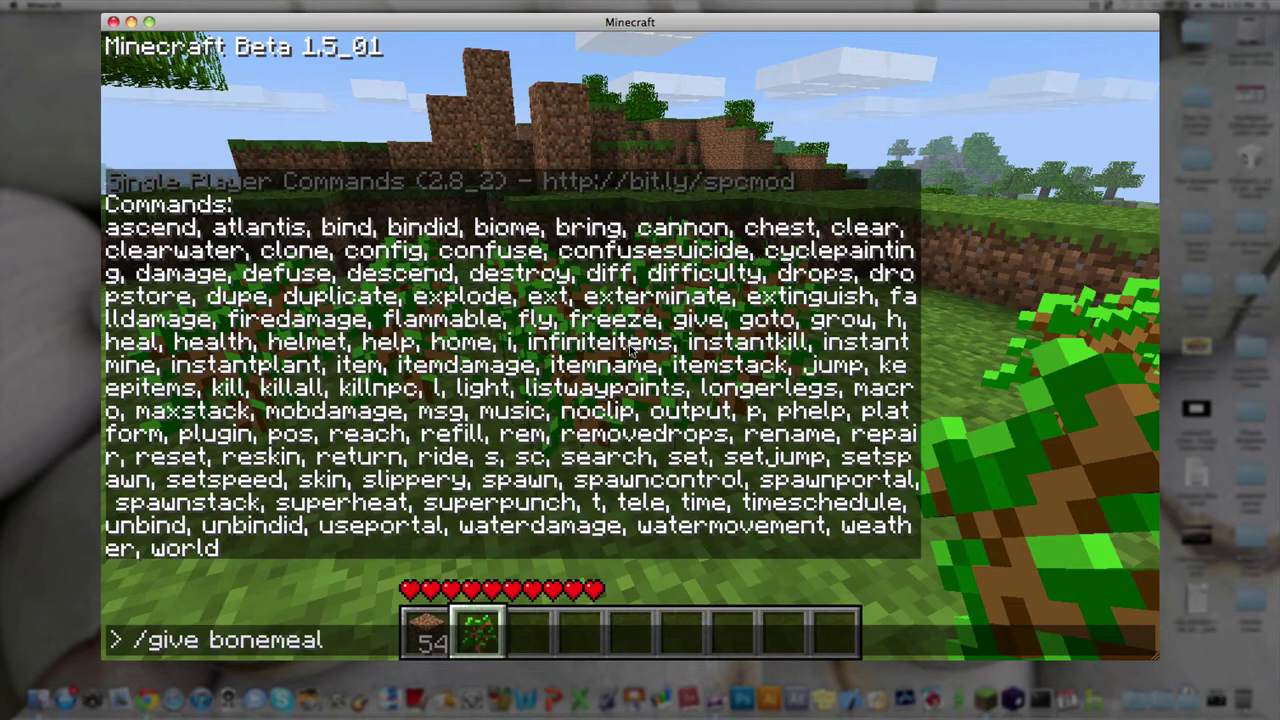
{"action": "key", "text": "Return"}
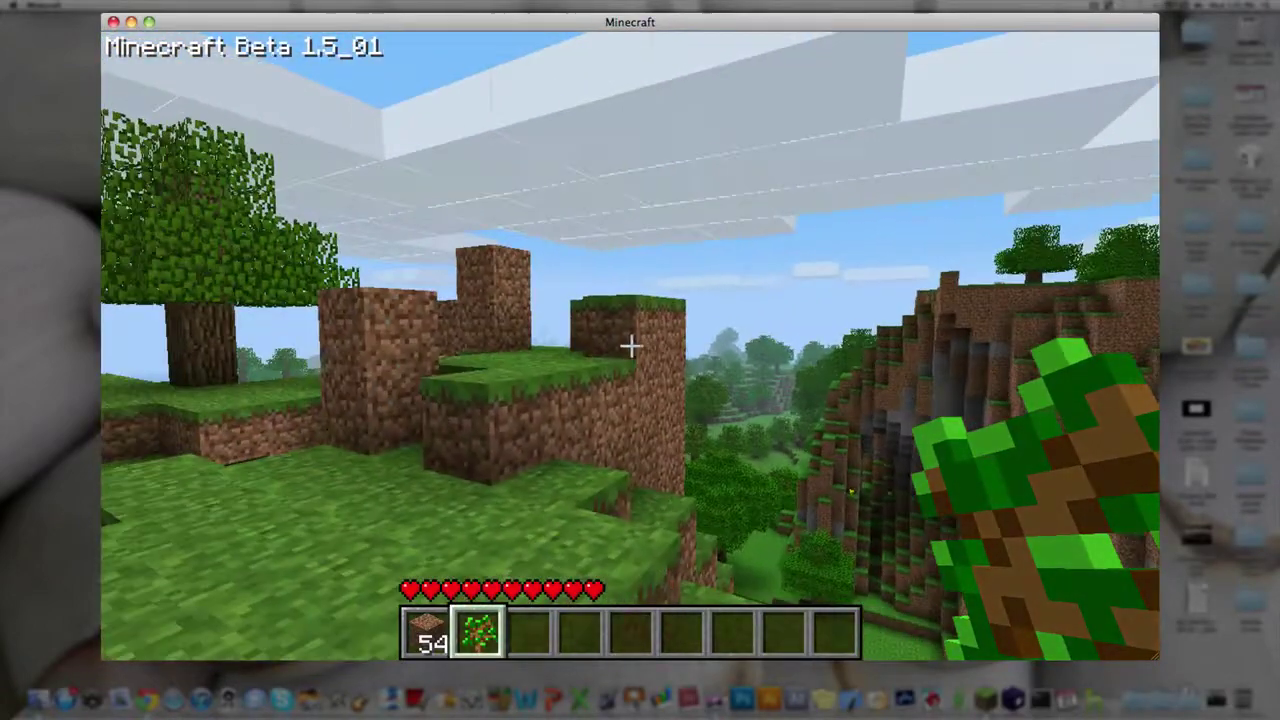
{"action": "key", "text": "w"}
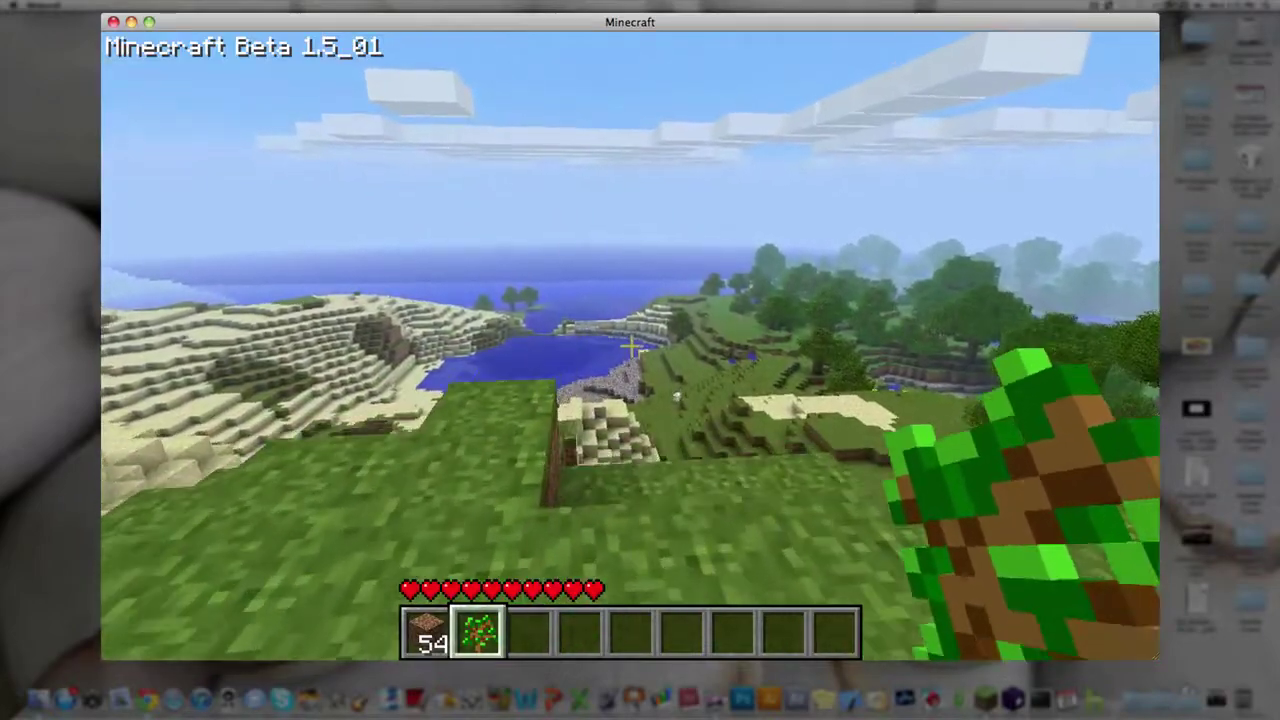
Walk across the hilltop to the lone tree on the grassy ledge, switch to the empty eighth hotbar slot and move in beneath its leaves.
{"action": "key", "text": "w"}
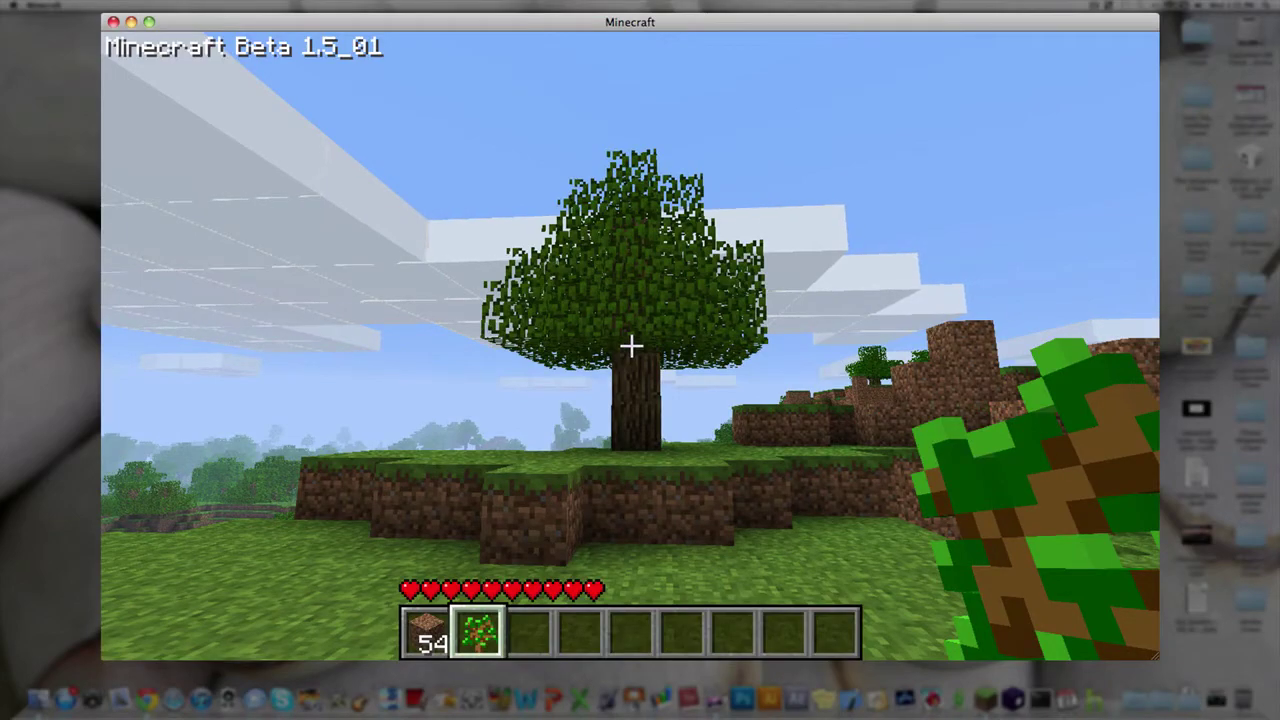
{"action": "key", "text": "w"}
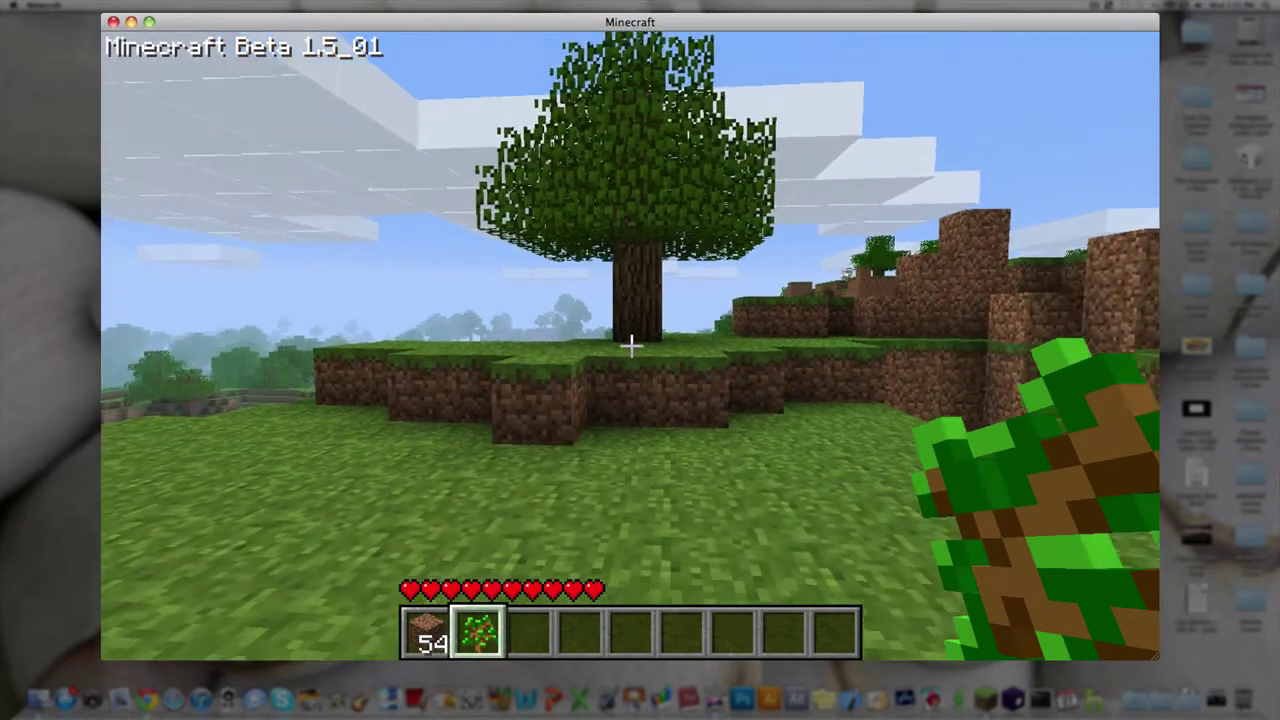
{"action": "key", "text": "w"}
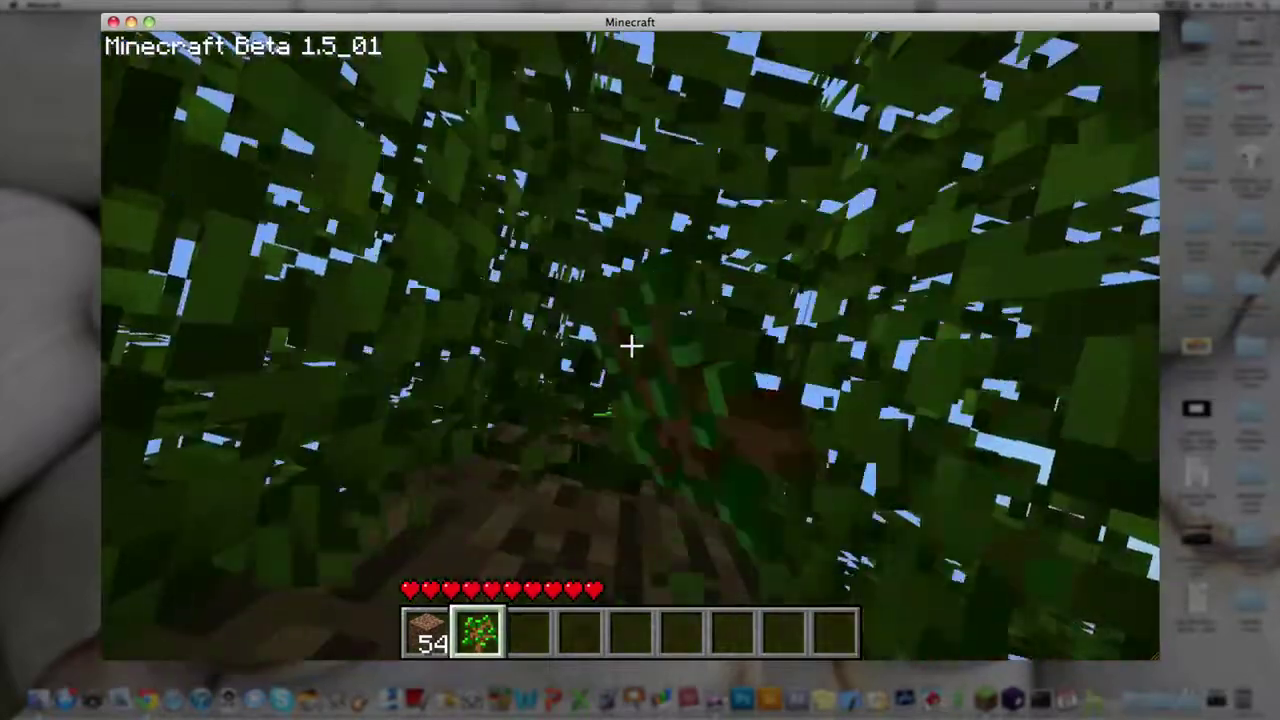
{"action": "scroll", "coordinate": [630, 345], "scroll_direction": "down", "scroll_amount": 6}
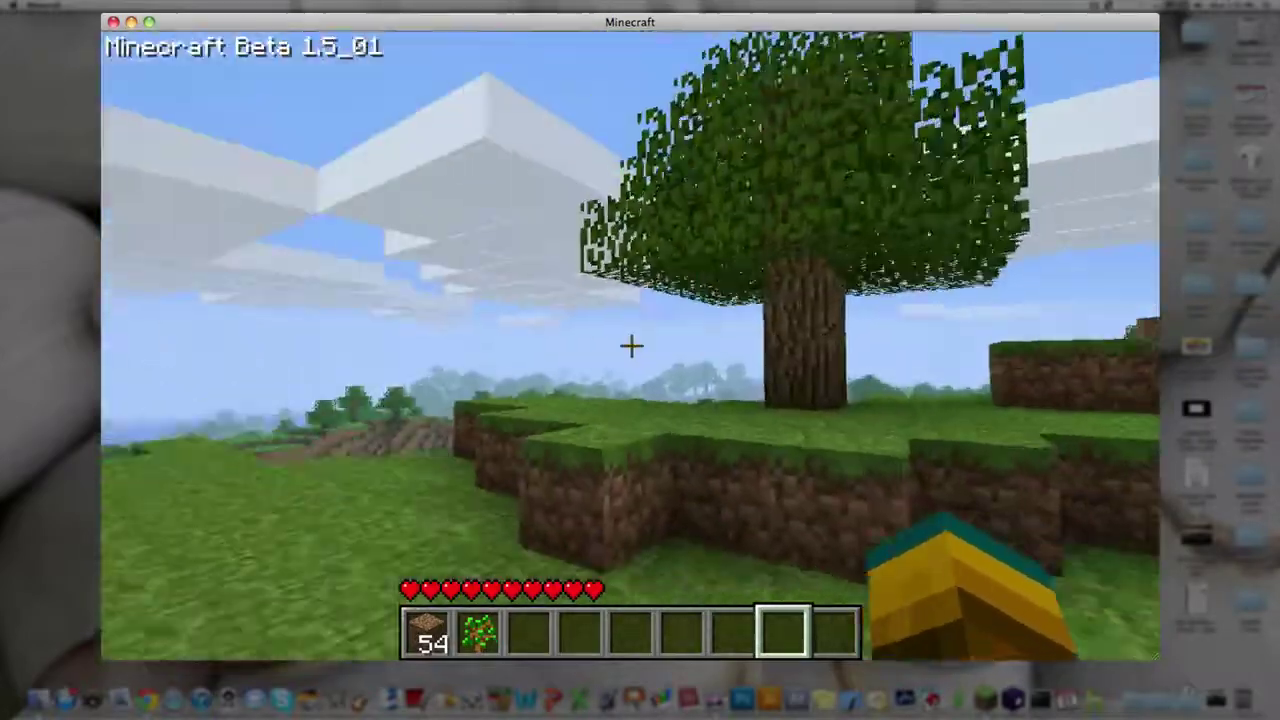
{"action": "key", "text": "w"}
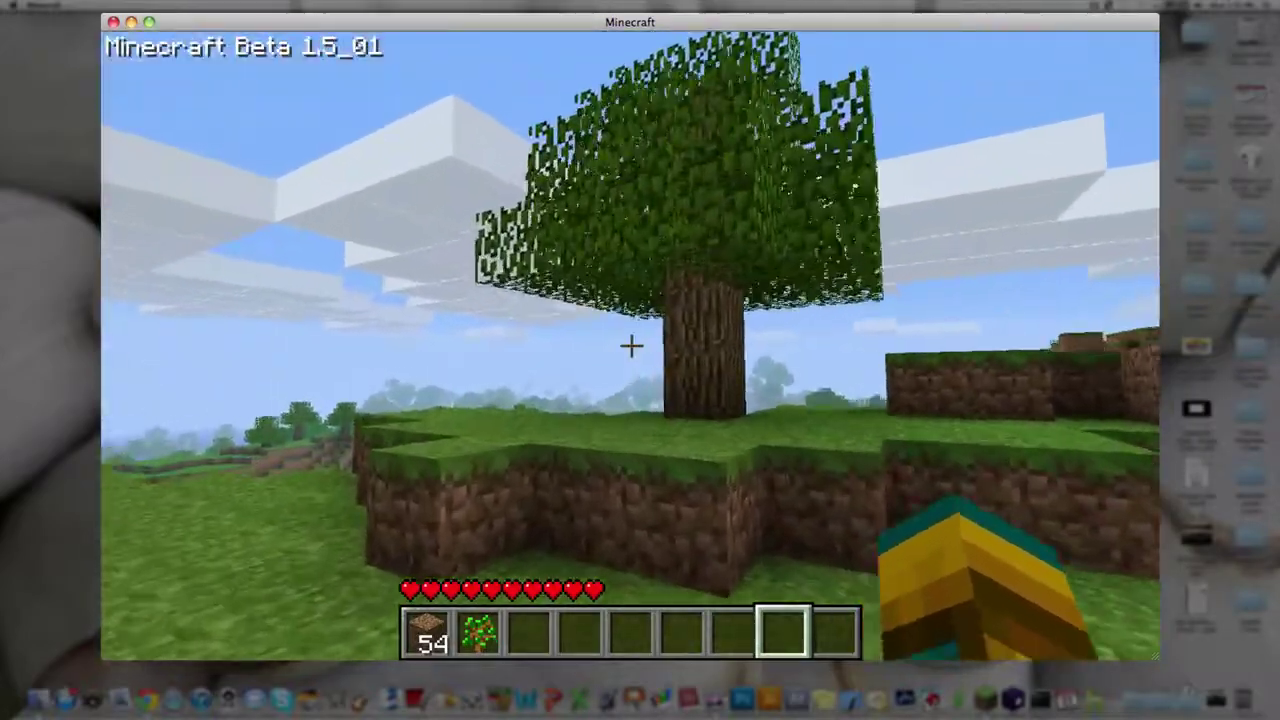
{"action": "key", "text": "w"}
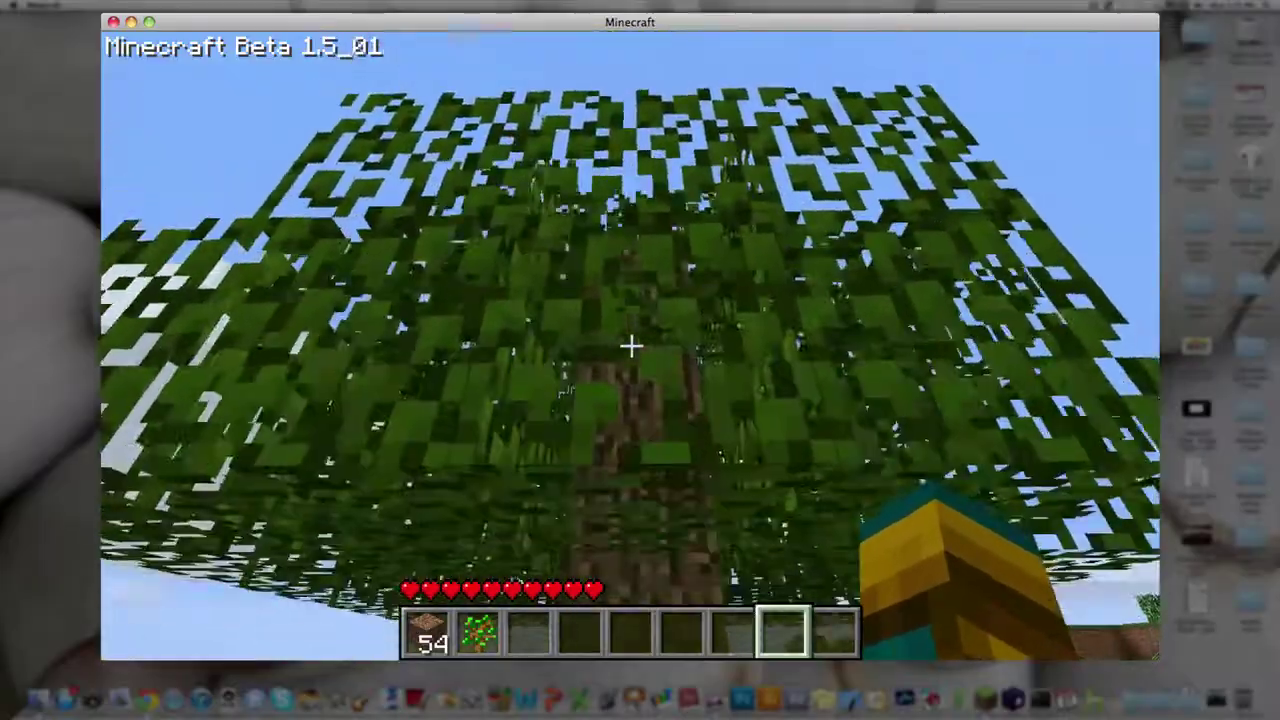